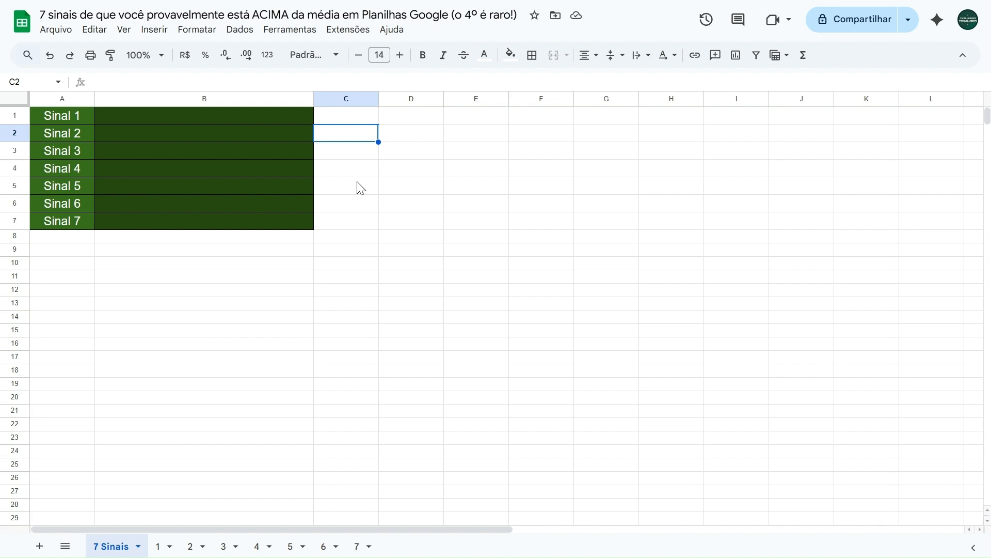
Copy the formatting of cell A1 onto B1 on the 7 Sinais sheet with Paint Format
click(351, 121)
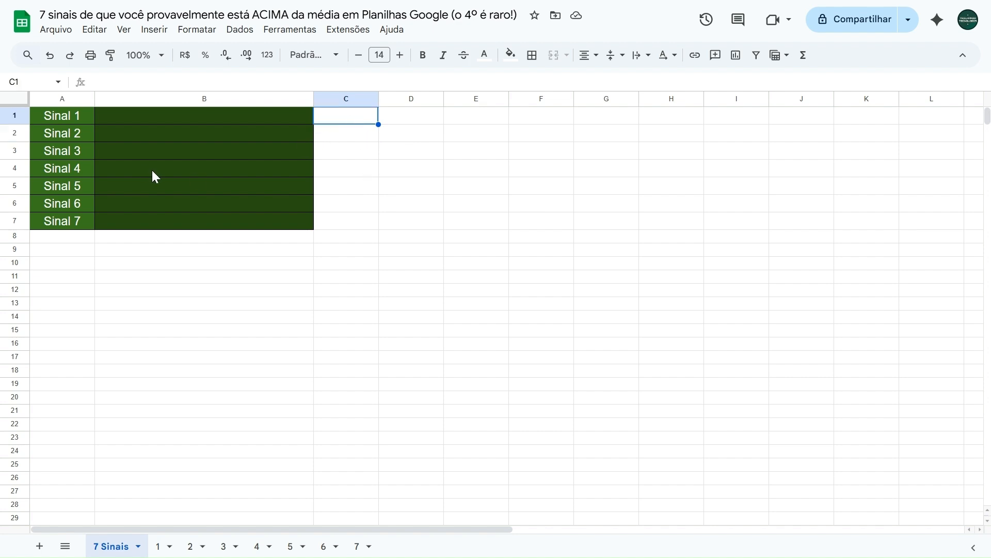
click(76, 116)
click(111, 55)
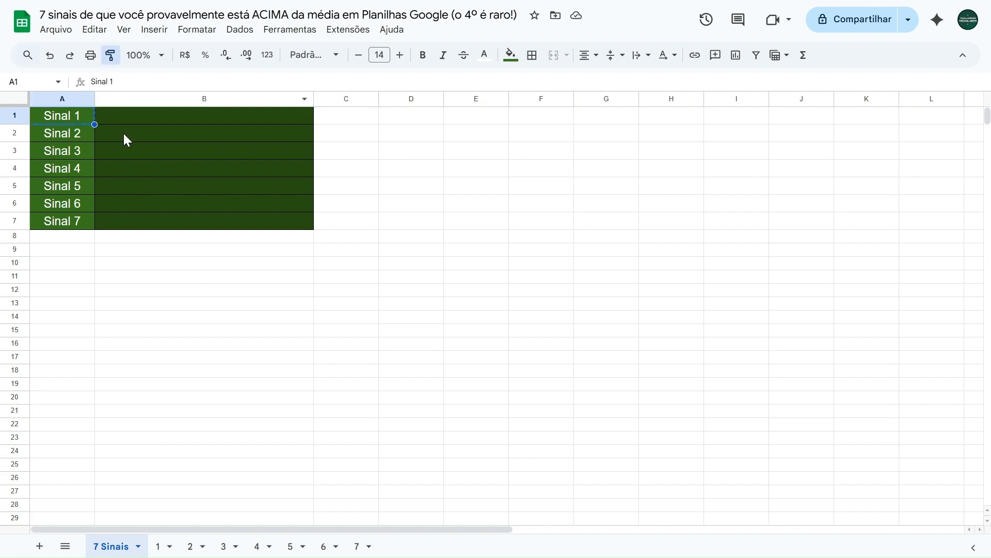
click(131, 122)
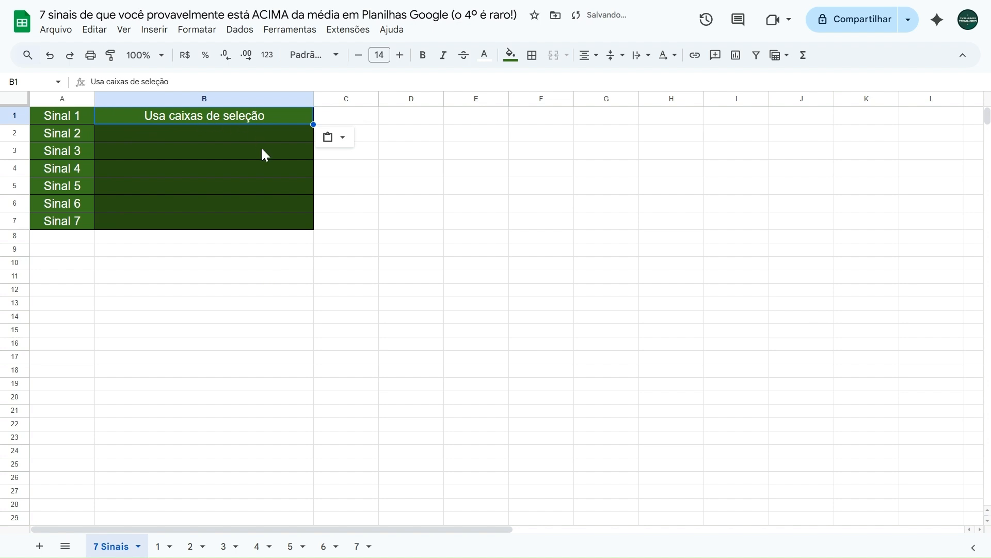
Examine the X and dash completion marks in A4:A9 on sheet 1
click(160, 546)
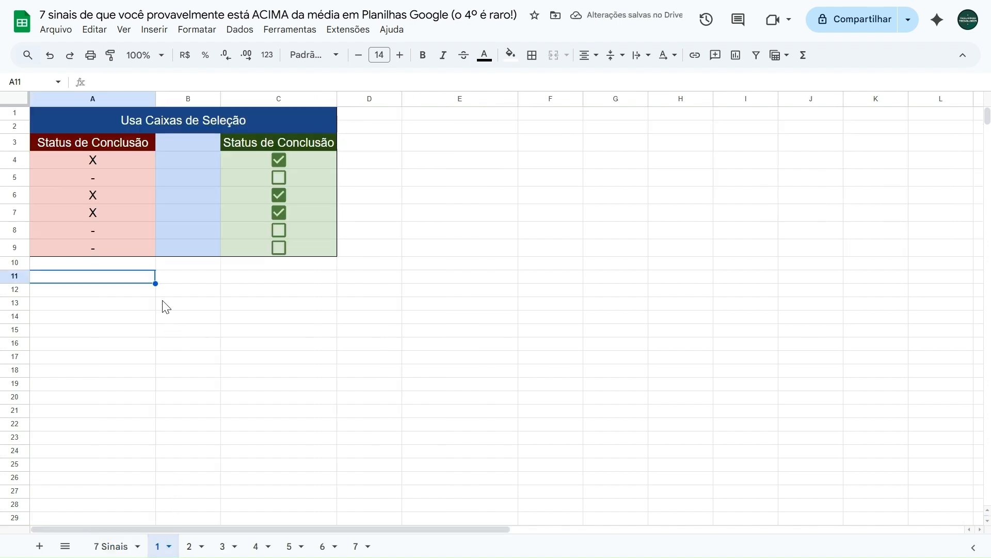
click(98, 165)
click(100, 176)
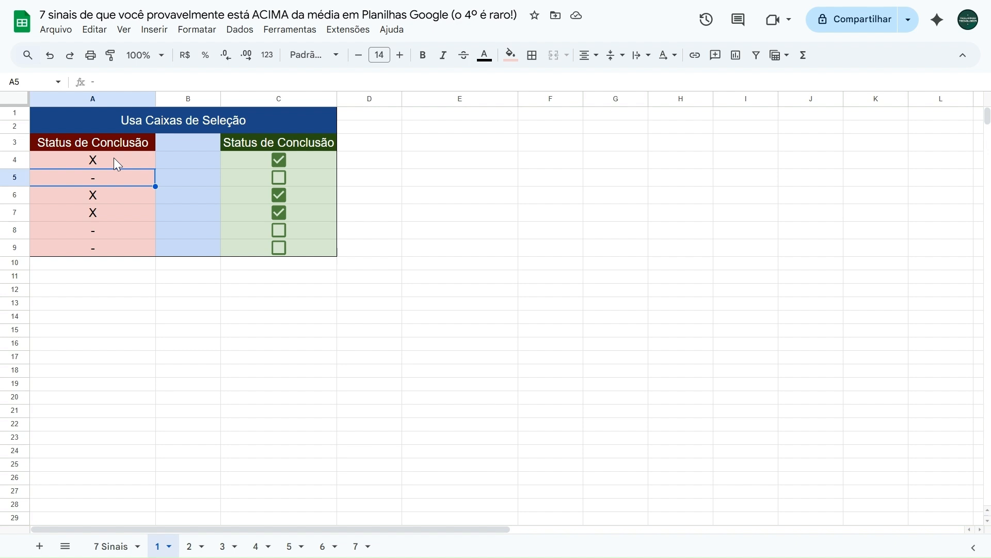
click(114, 160)
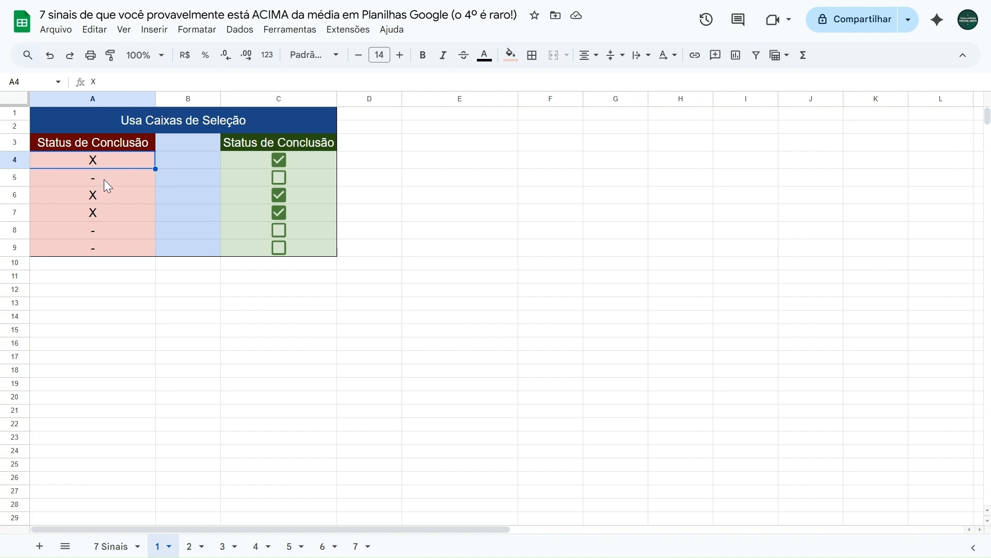
click(104, 178)
click(102, 194)
click(100, 211)
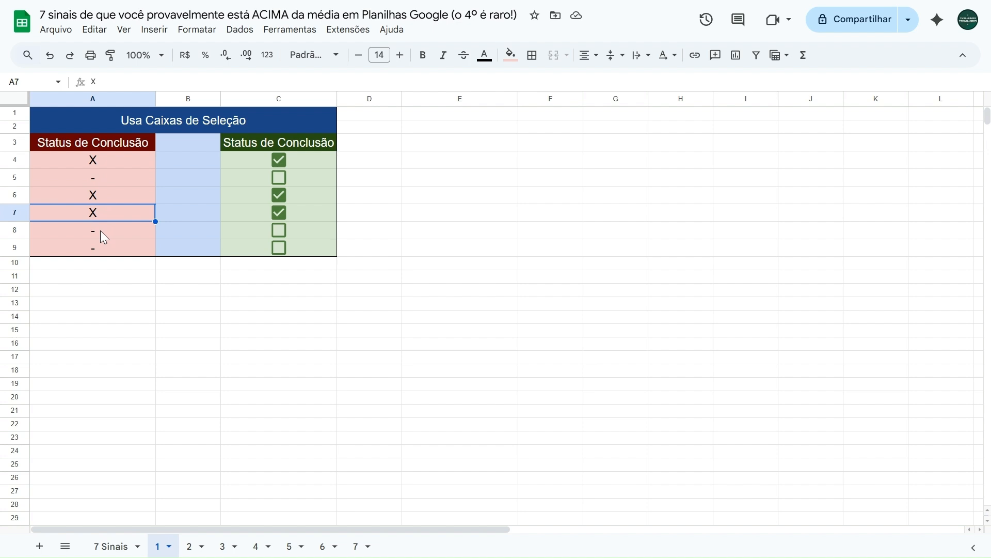
click(100, 230)
click(104, 248)
click(110, 160)
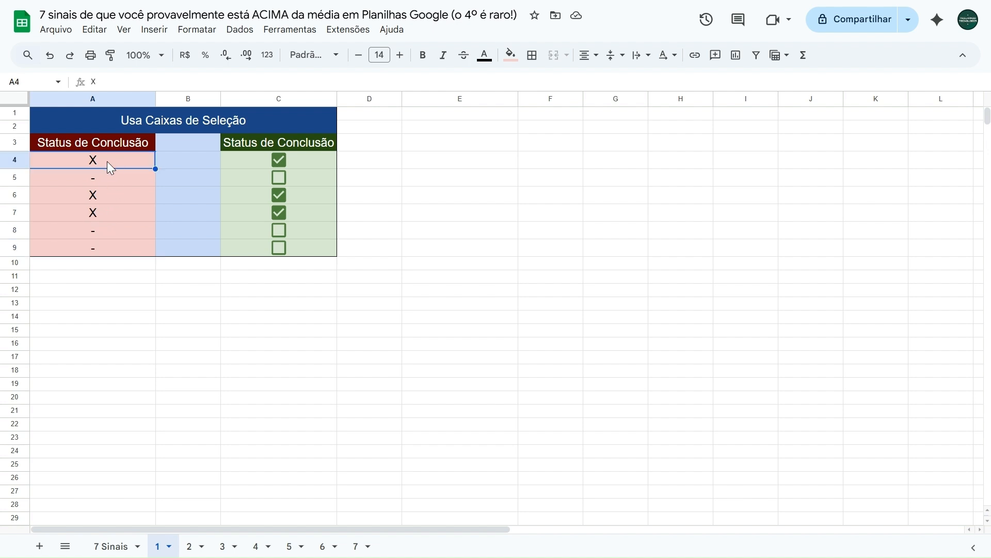
Toggle the checkboxes in C4:C9, leaving only C6 and C8 unchecked
click(279, 159)
click(279, 195)
click(279, 212)
click(279, 248)
click(279, 231)
click(279, 212)
click(278, 195)
click(279, 177)
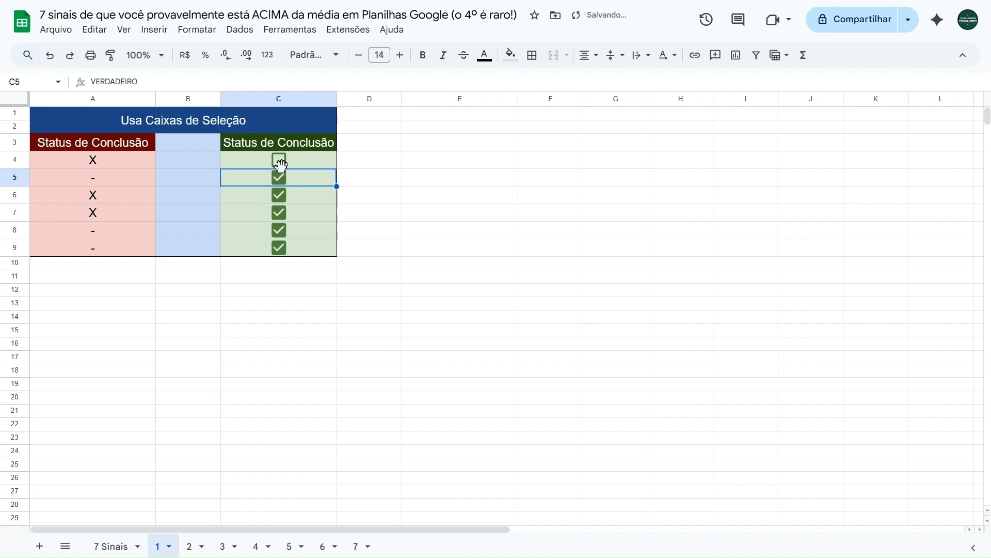
click(280, 161)
click(279, 160)
click(278, 194)
click(279, 231)
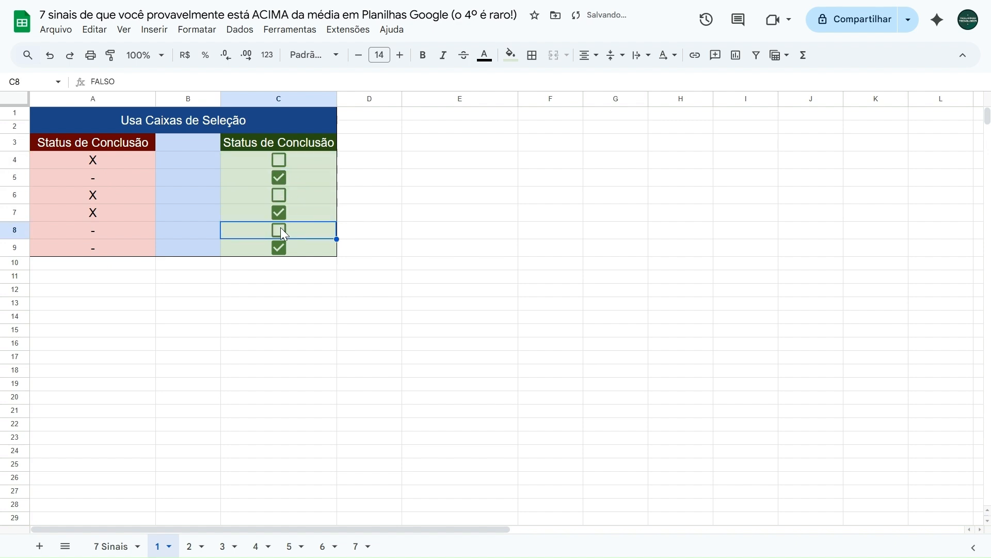
click(279, 160)
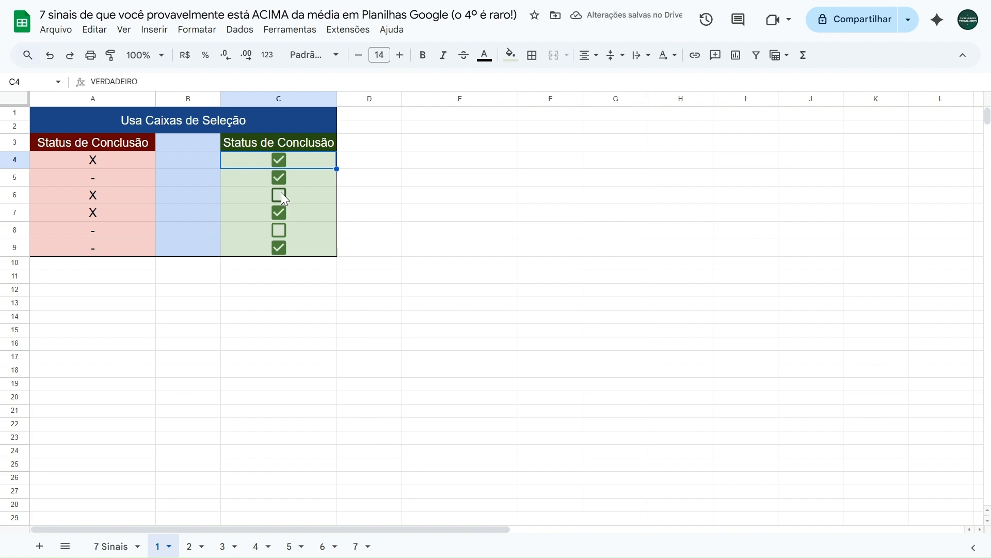
Inspect the underlying values of the checked box in C4 and the unchecked box in C6
drag(305, 166, 299, 248)
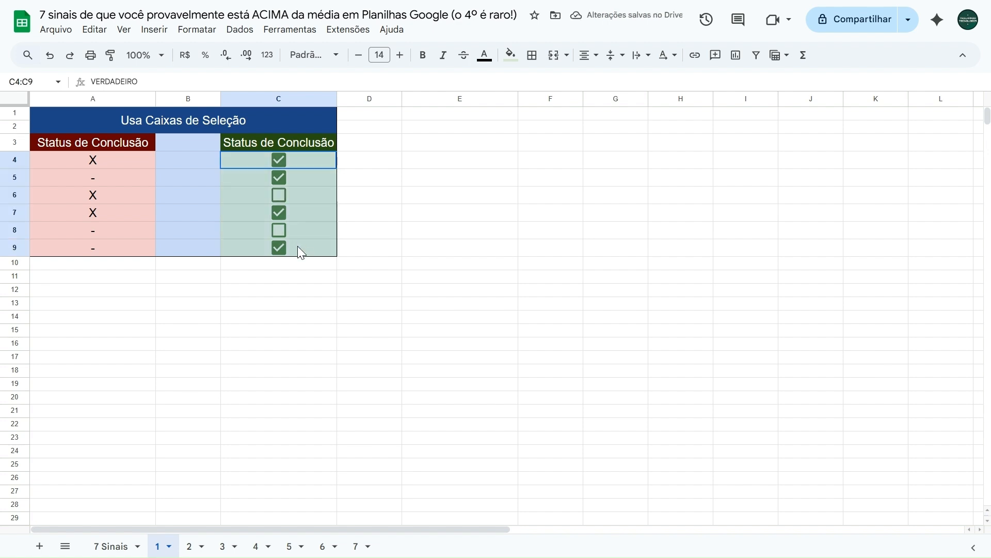
click(299, 163)
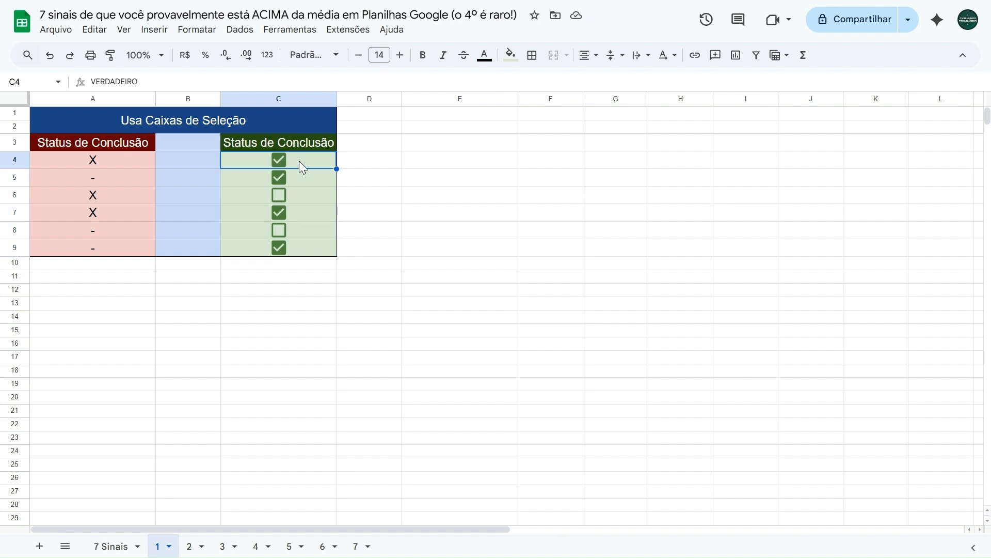
drag(170, 82, 63, 91)
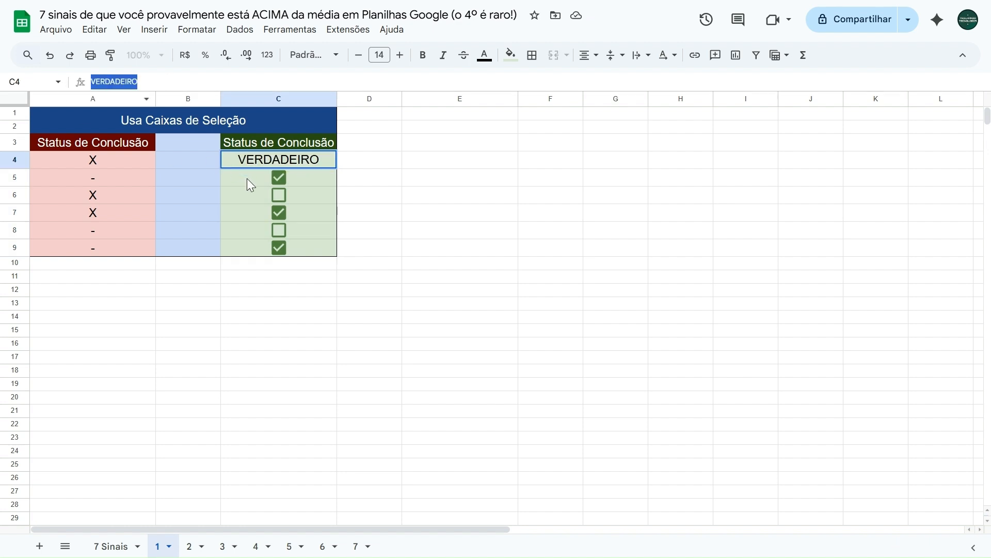
key(Escape)
click(298, 198)
drag(139, 82, 49, 85)
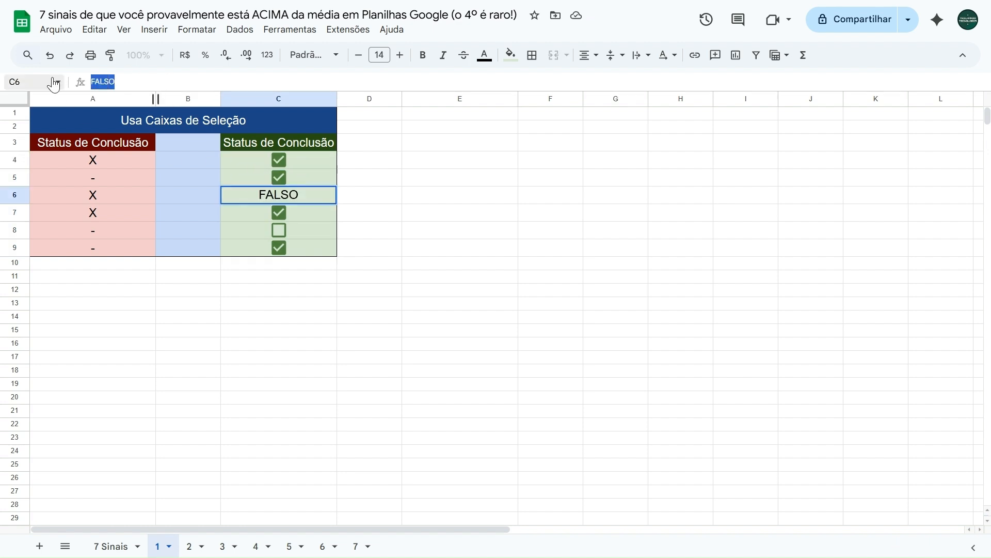
key(Escape)
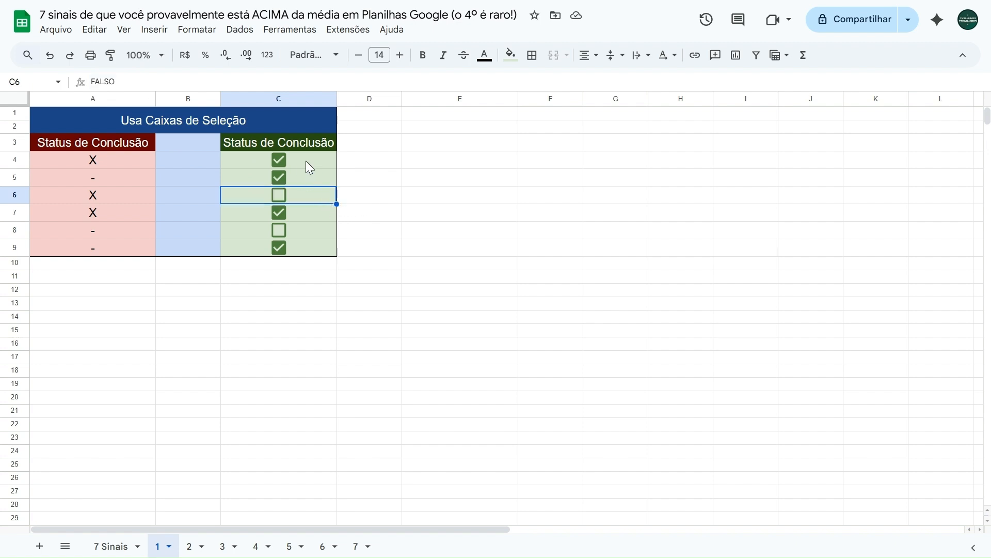
Delete the checkboxes from C4:C9
drag(306, 162, 313, 244)
key(Delete)
click(225, 166)
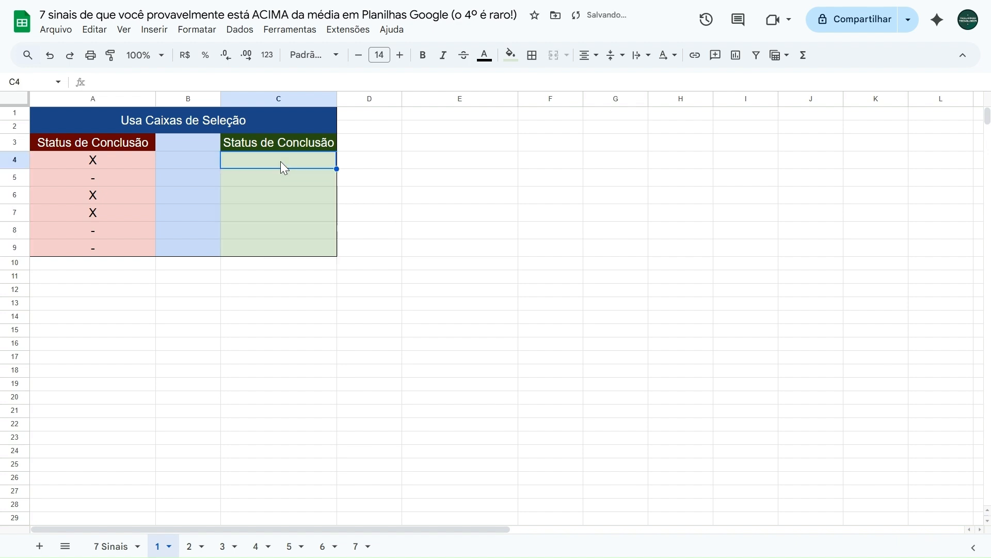
Insert checkboxes in C4:C9 and check C4, C6 and C7
drag(277, 165, 267, 247)
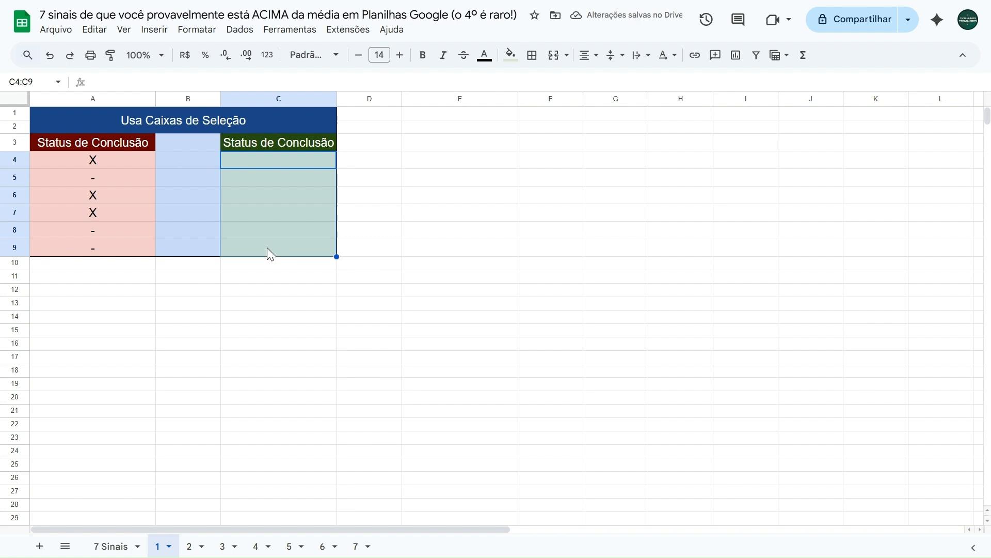
click(148, 31)
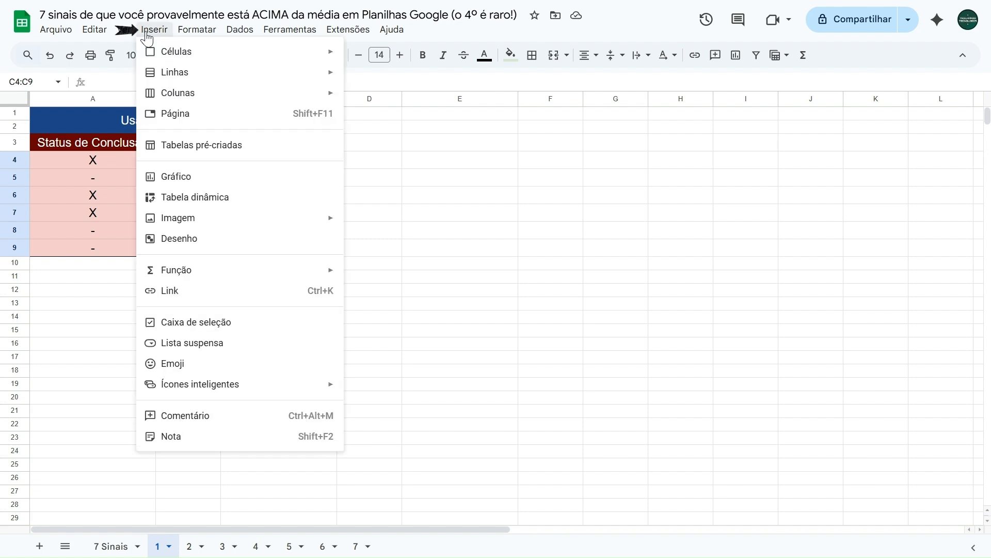
click(206, 327)
click(218, 192)
click(278, 160)
click(279, 194)
click(278, 214)
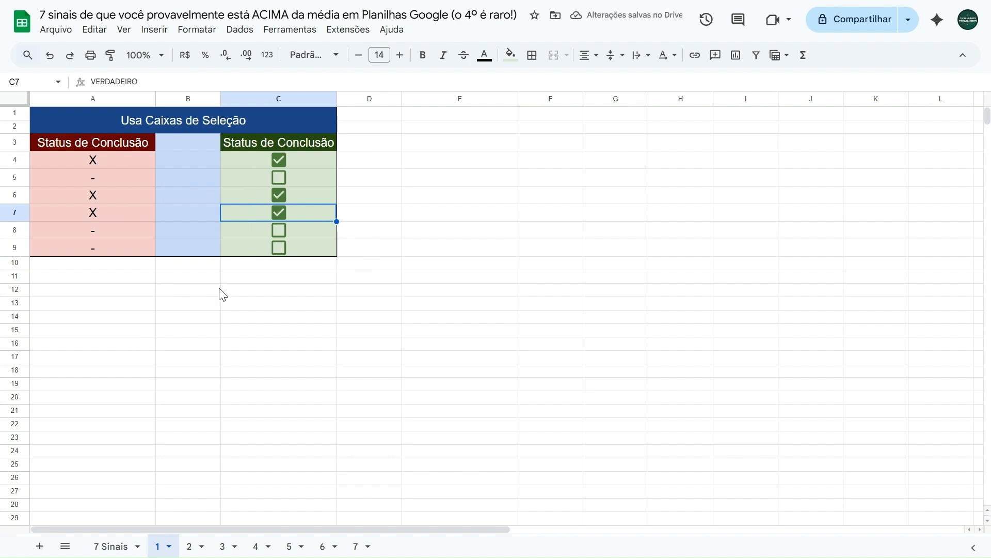
Copy the formatting of cell A2 onto B2 on the 7 Sinais sheet with Paint Format
click(118, 544)
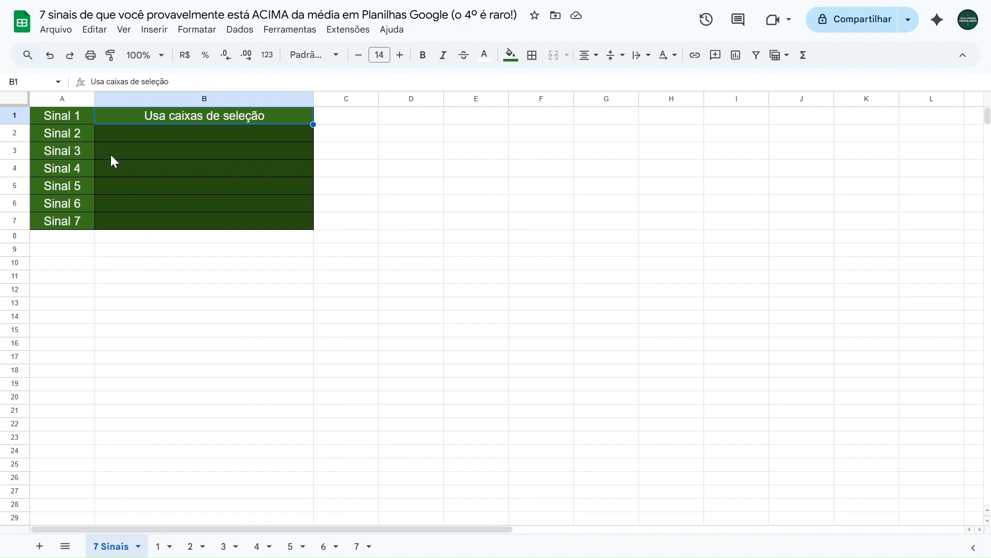
click(87, 135)
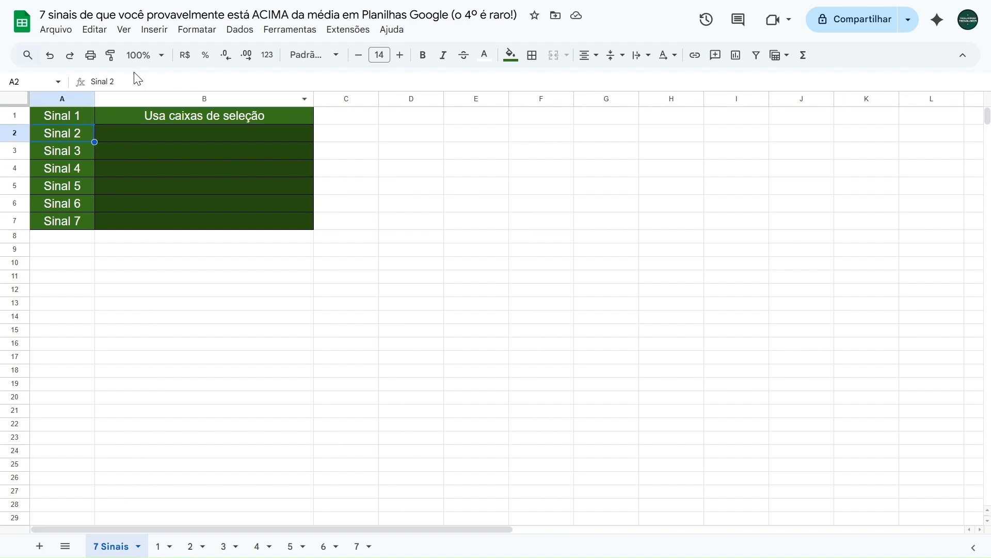
click(152, 133)
text(Usa listas suspensas)
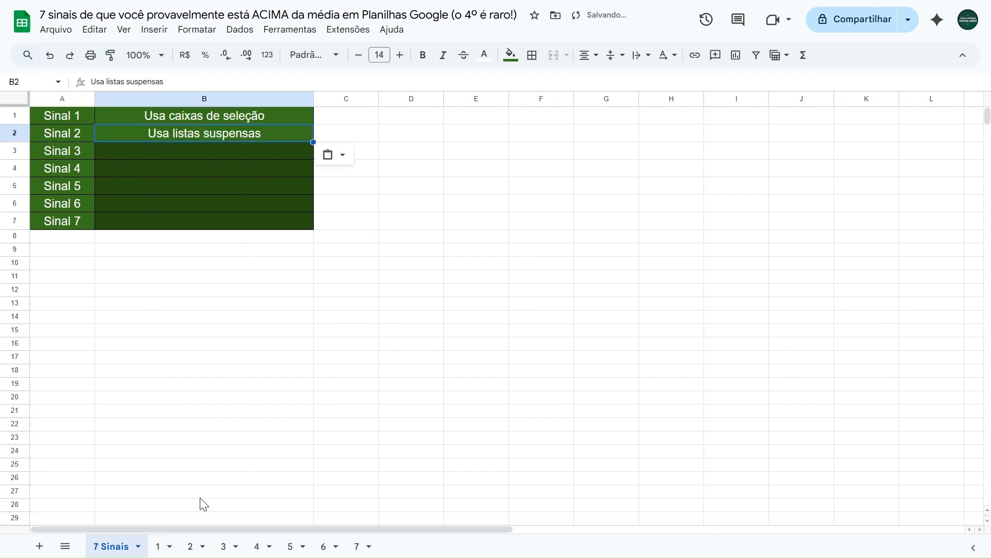
Examine the manually entered months in A4:A9 on sheet 2
click(193, 545)
click(179, 160)
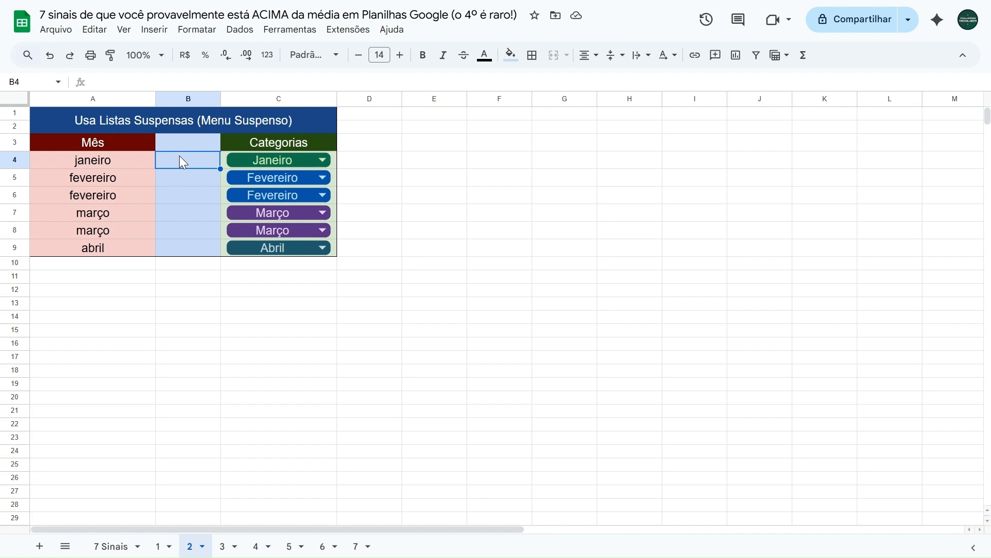
click(116, 165)
click(109, 178)
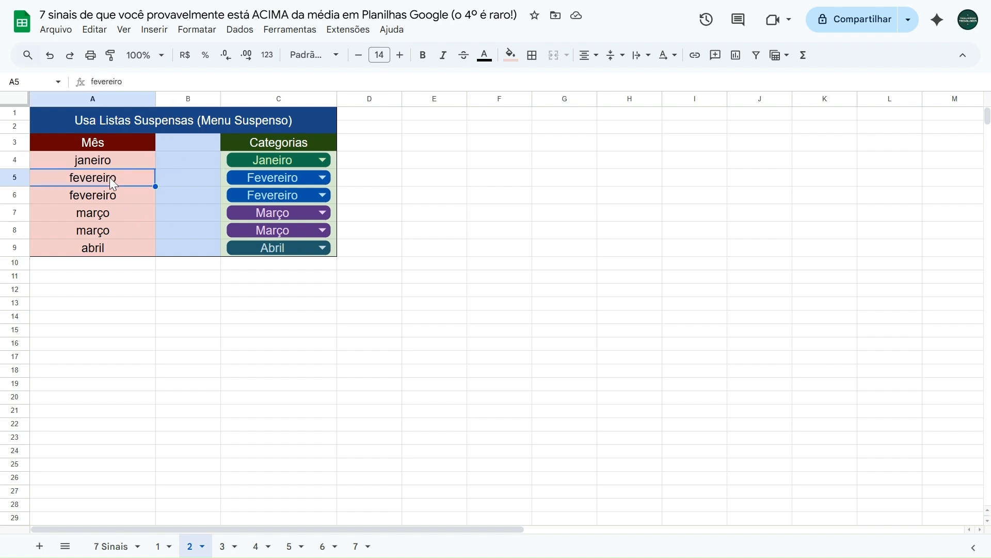
click(114, 192)
click(106, 215)
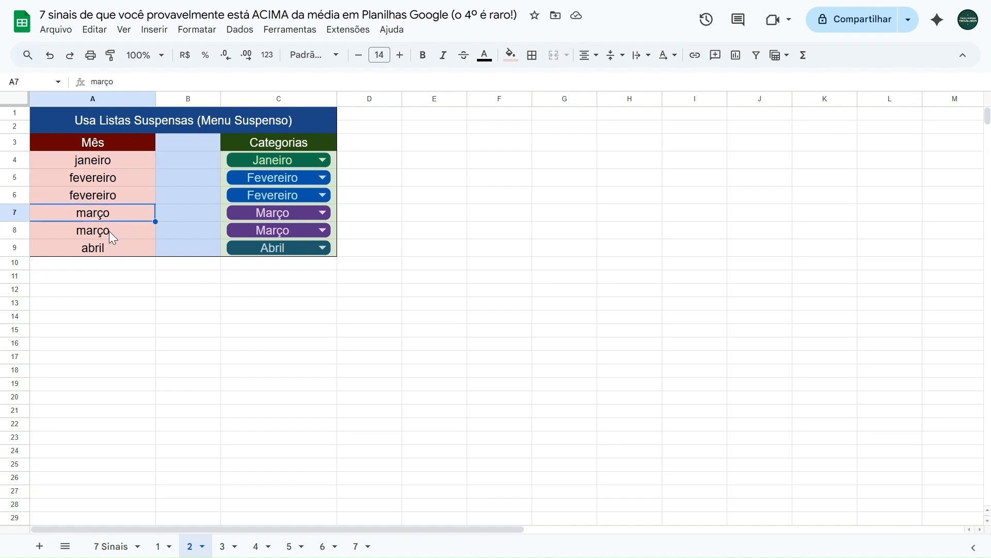
click(110, 230)
click(109, 246)
click(107, 163)
click(108, 177)
click(110, 195)
click(110, 214)
click(109, 229)
click(110, 245)
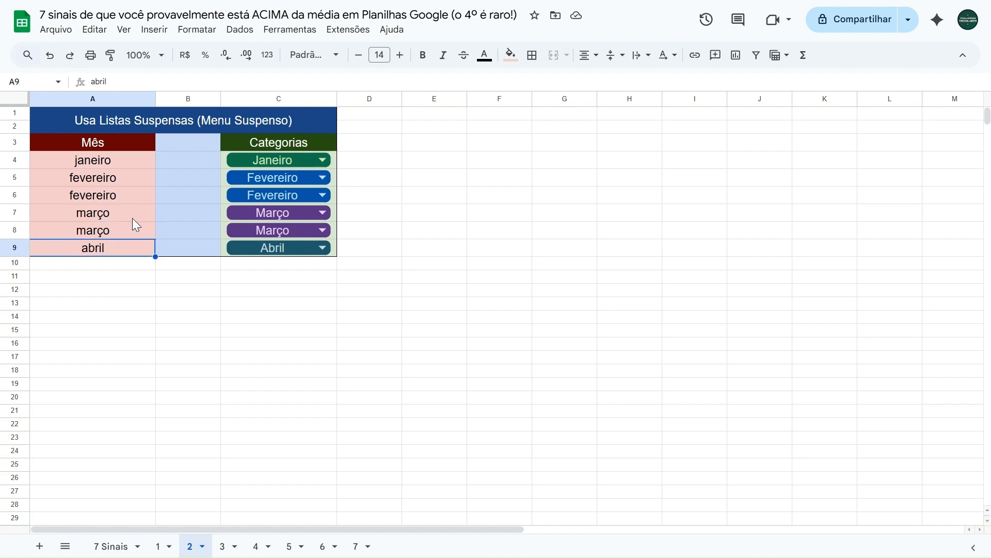
click(203, 159)
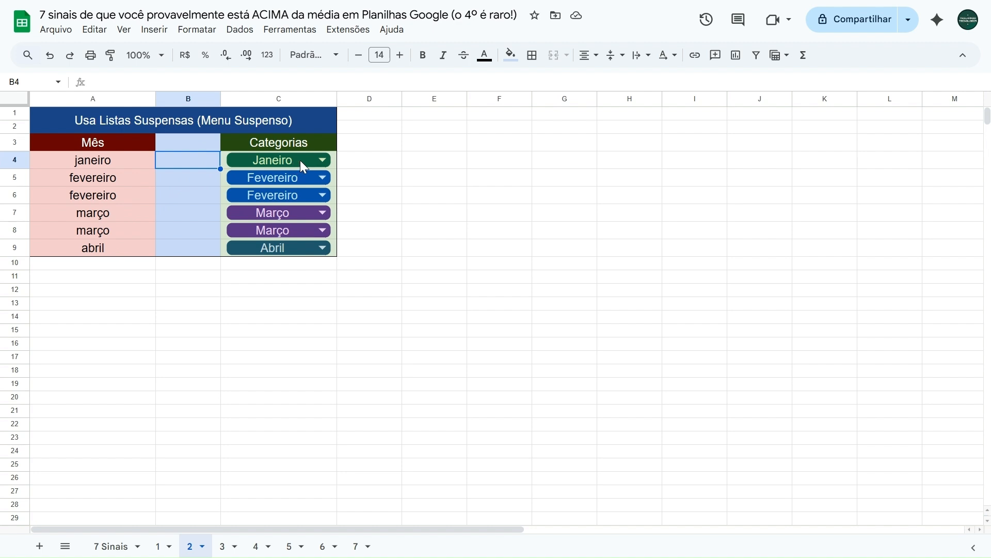
Switch the dropdown in C4 to Fevereiro and back to Janeiro
click(315, 167)
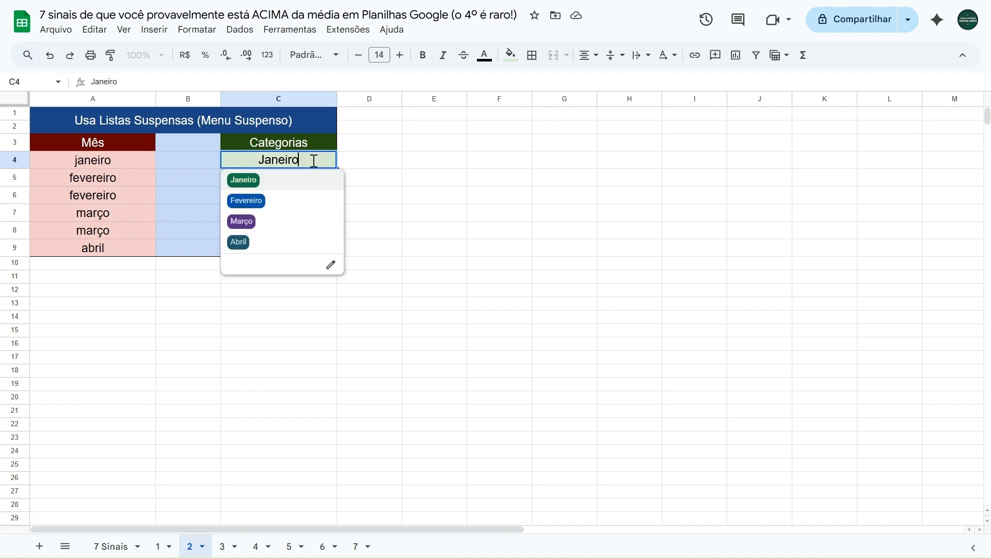
click(297, 180)
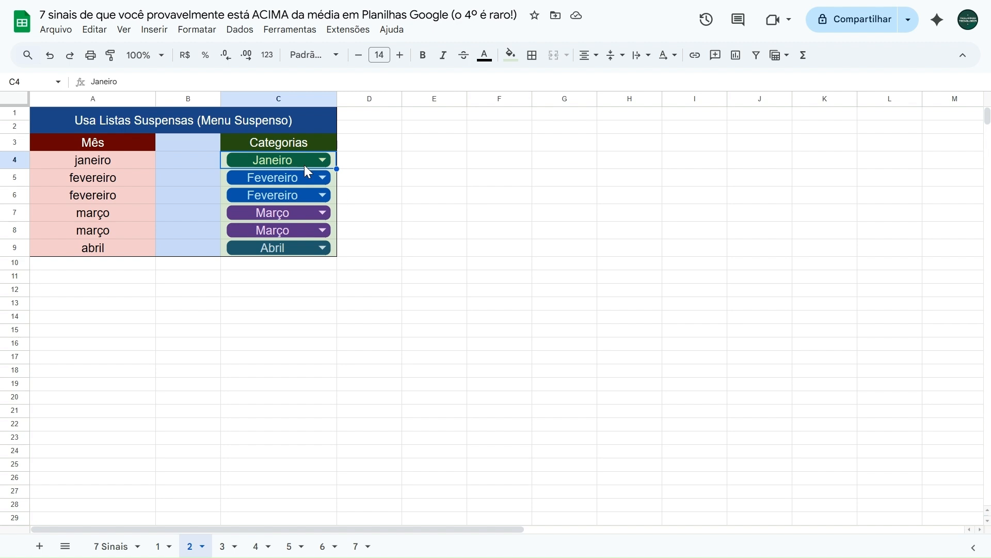
click(305, 163)
click(248, 200)
key(Return)
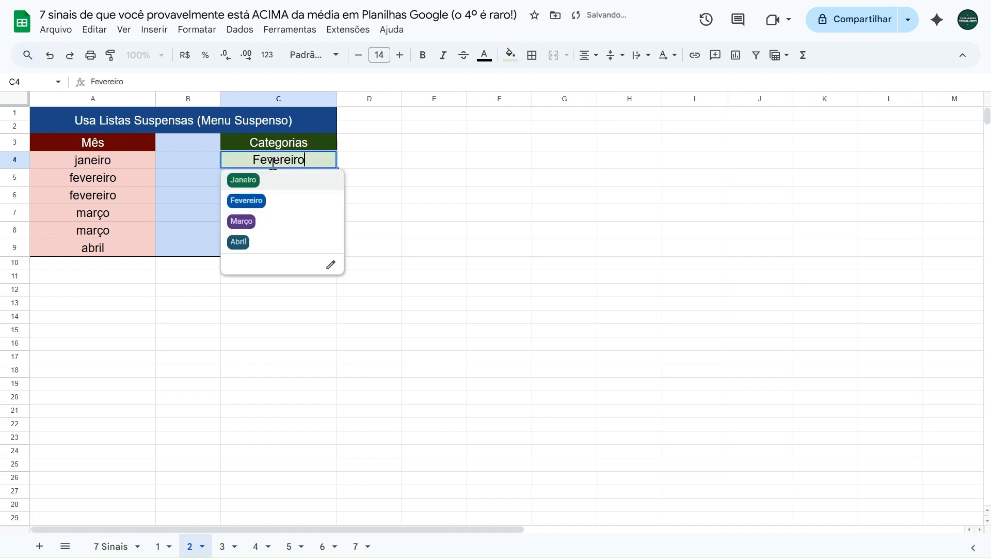
click(263, 179)
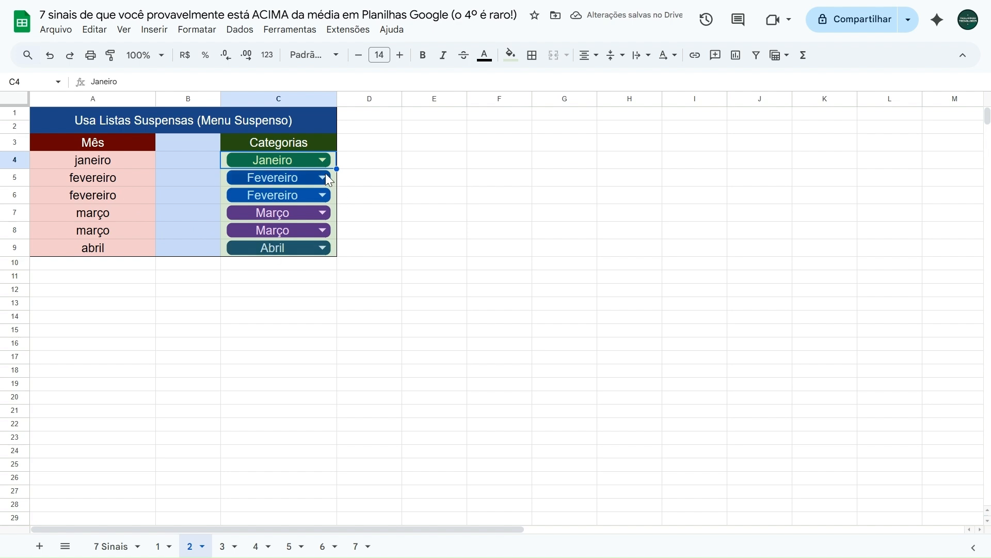
Examine the colour-coded month dropdowns in C5:C9 of the Categorias column
click(225, 174)
click(222, 195)
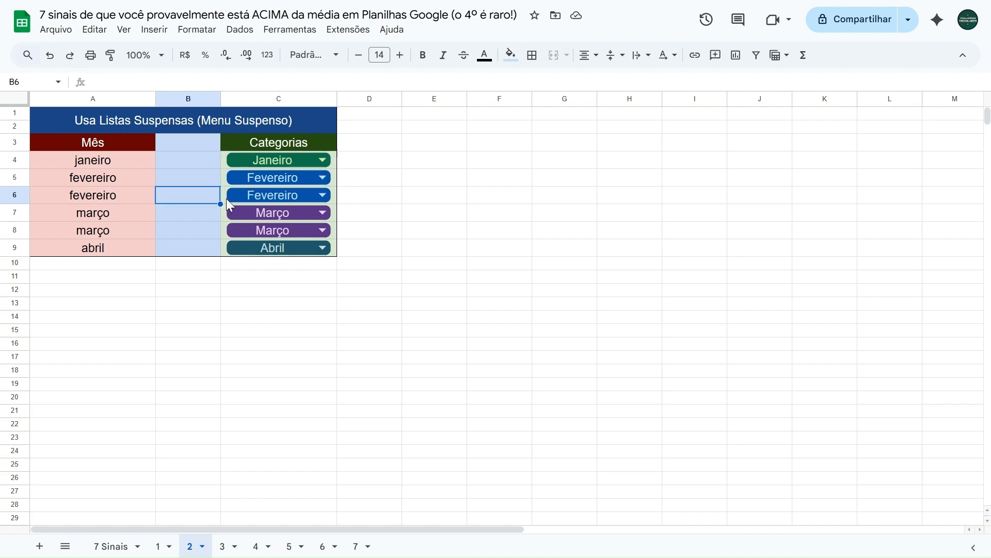
click(224, 197)
click(222, 214)
click(225, 231)
click(225, 245)
click(224, 231)
click(229, 214)
Reselect Março in the C7 dropdown
click(240, 234)
click(247, 218)
click(243, 274)
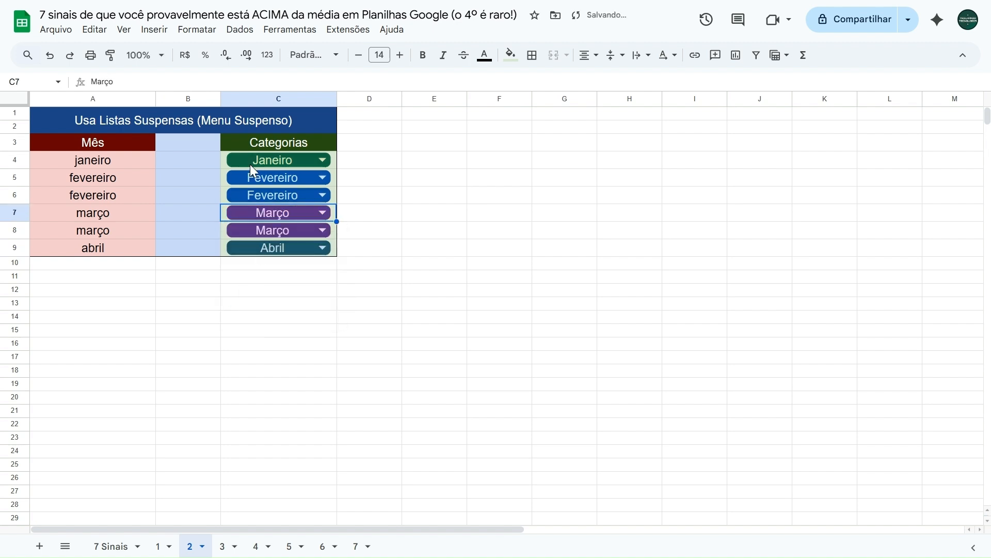
click(187, 196)
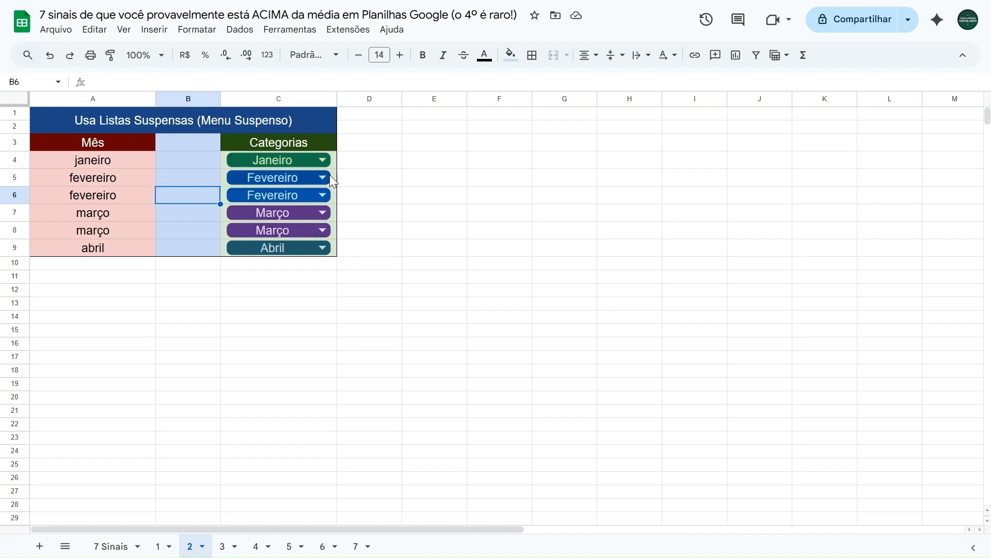
Switch the month dropdown in C4 to Fevereiro, Março and Abril in turn
click(332, 160)
click(332, 160)
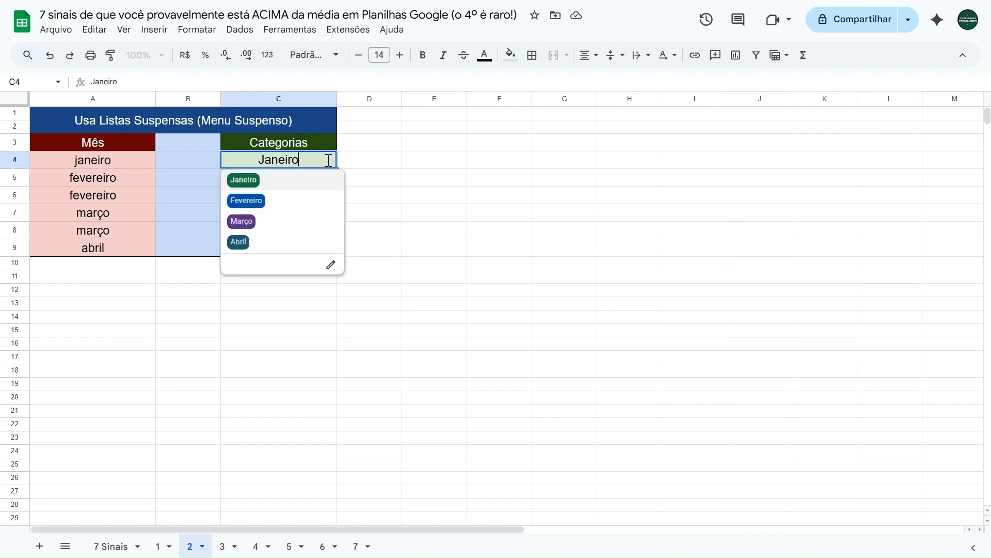
click(277, 198)
click(322, 160)
click(258, 220)
click(310, 160)
click(261, 239)
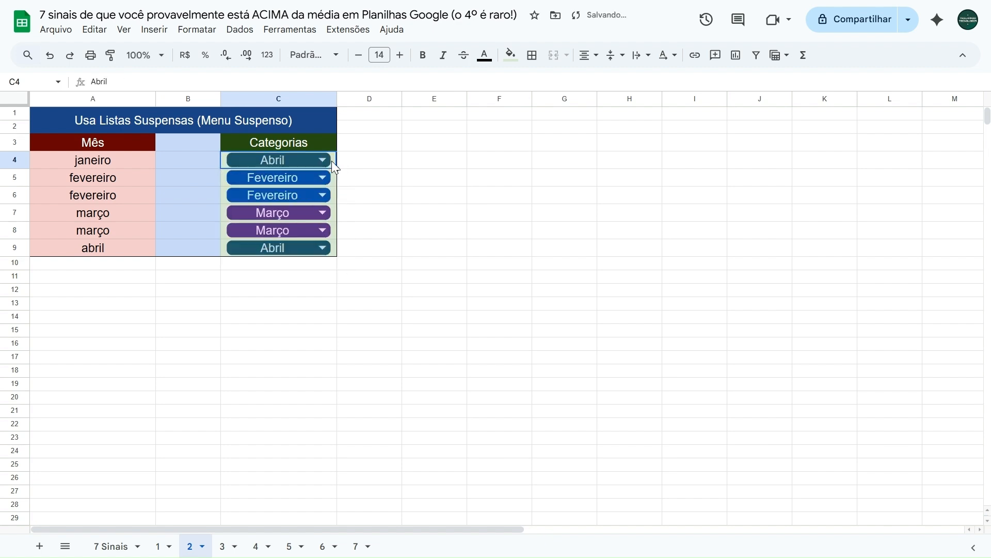
Clear the existing dropdowns from C4:C9 and insert a new dropdown list on that range
drag(332, 160, 330, 246)
key(Delete)
drag(228, 164, 261, 250)
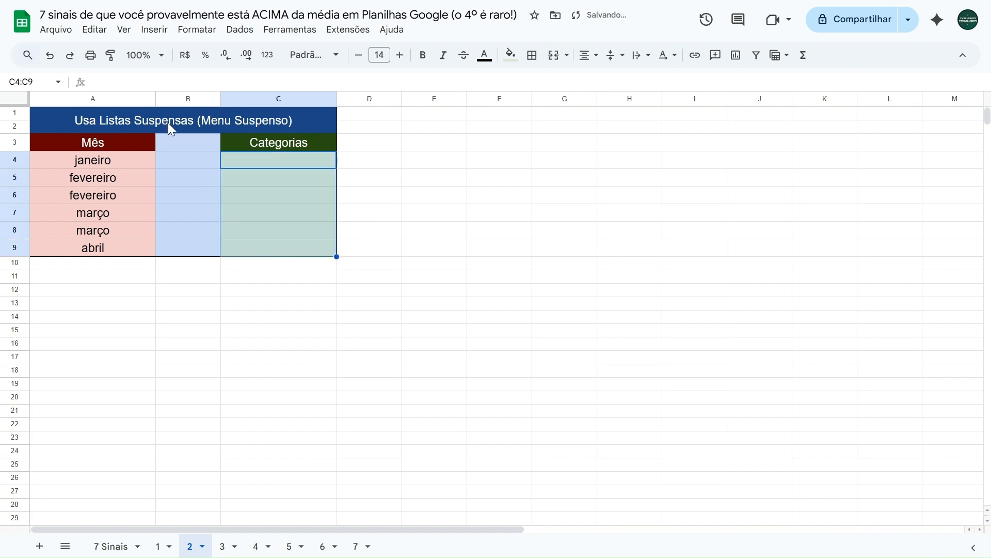
click(157, 31)
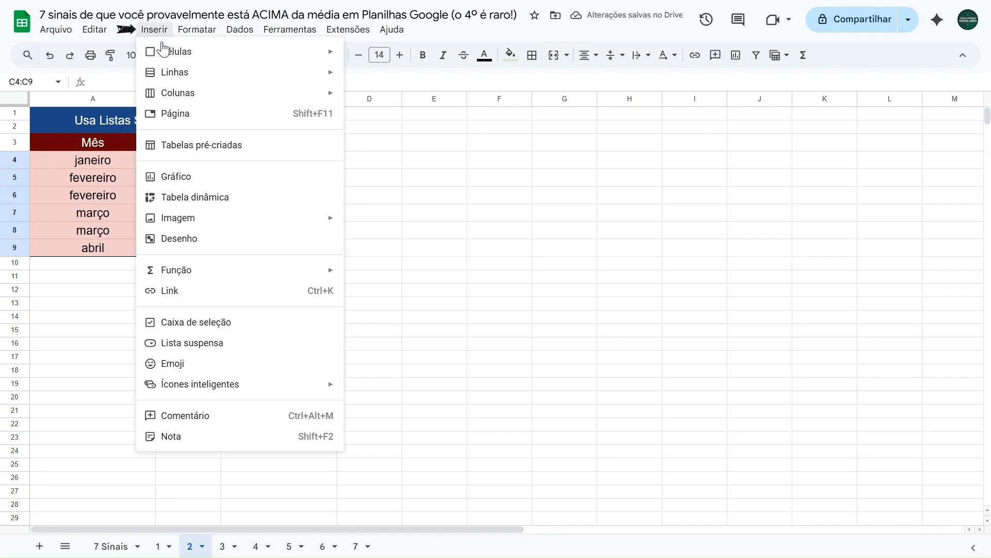
click(215, 352)
Define the dropdown options as Janeiro, Fevereiro, Março and Abril
drag(885, 213, 810, 219)
text(Janeiro)
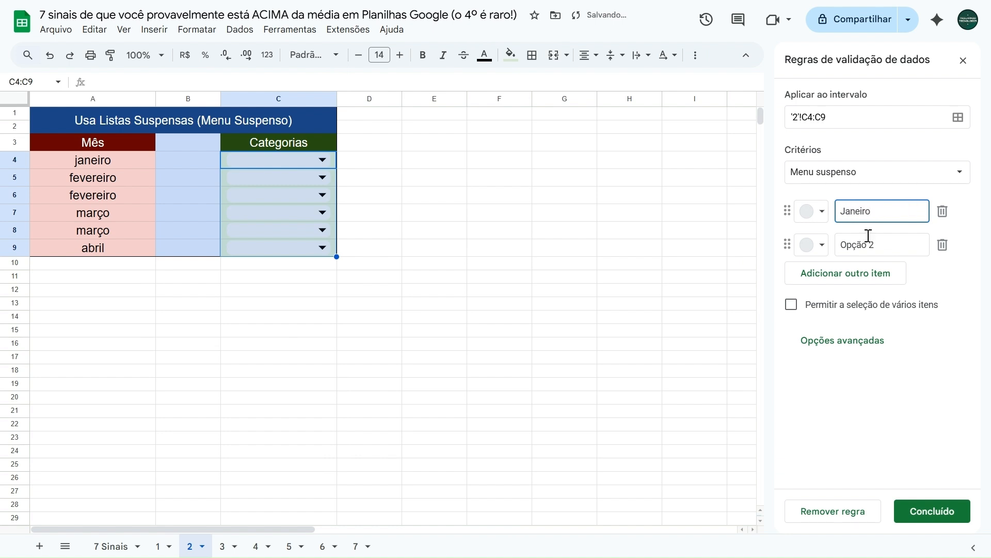
drag(897, 246, 824, 251)
text(Fevereiro)
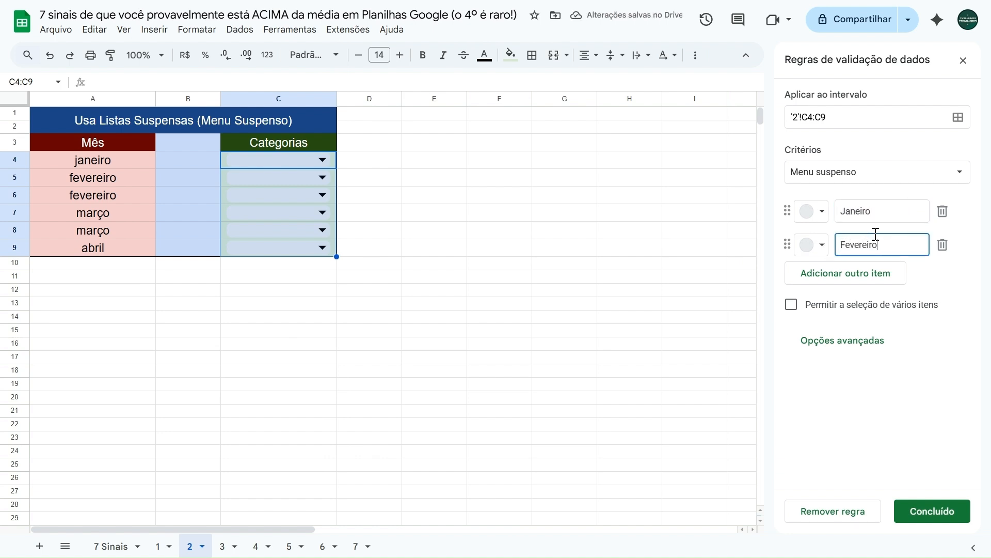
click(843, 280)
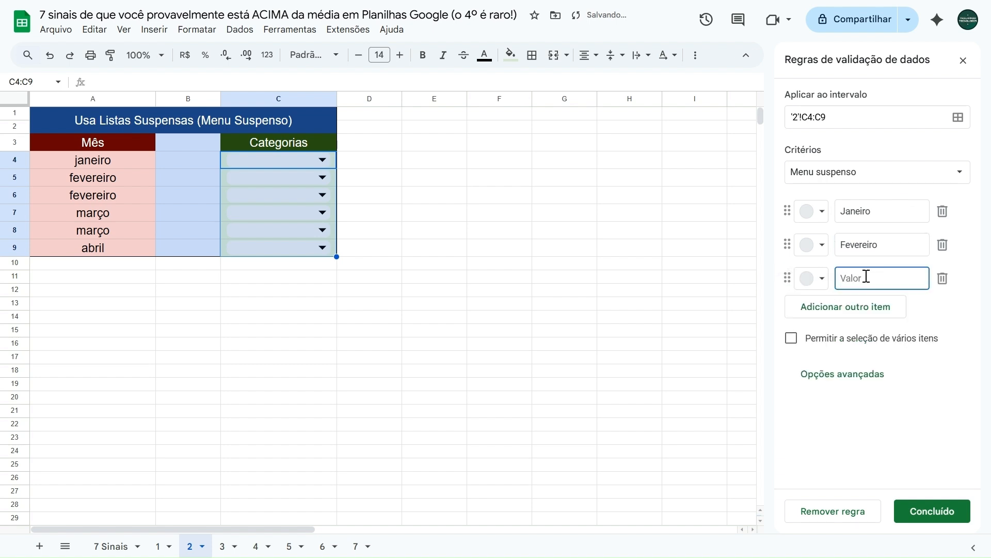
text(Março)
click(844, 308)
text(Abril)
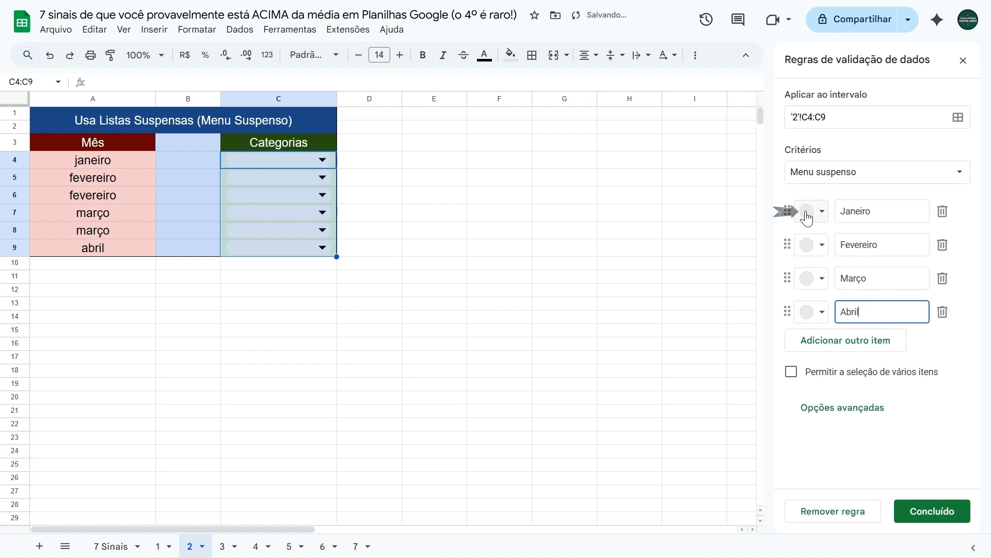
Colour the options dark green for Janeiro, dark blue for Fevereiro, dark teal for Março and purple for Abril, and save the rule
click(816, 216)
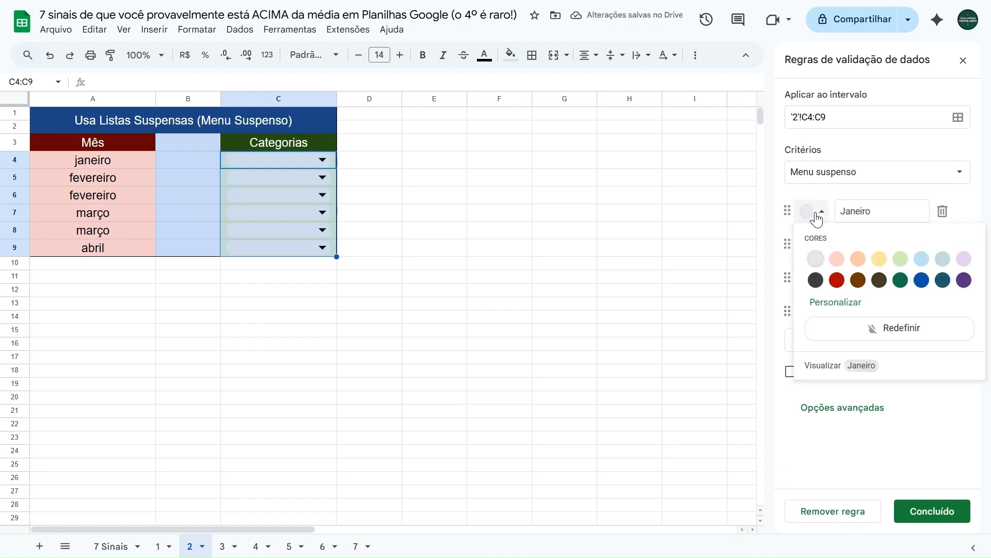
click(901, 282)
click(813, 247)
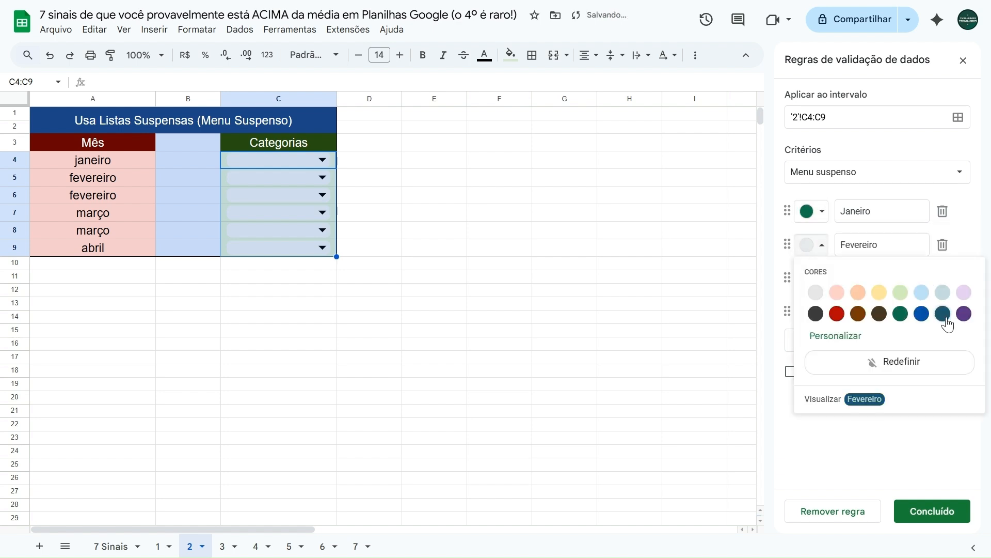
click(922, 314)
click(813, 279)
click(944, 346)
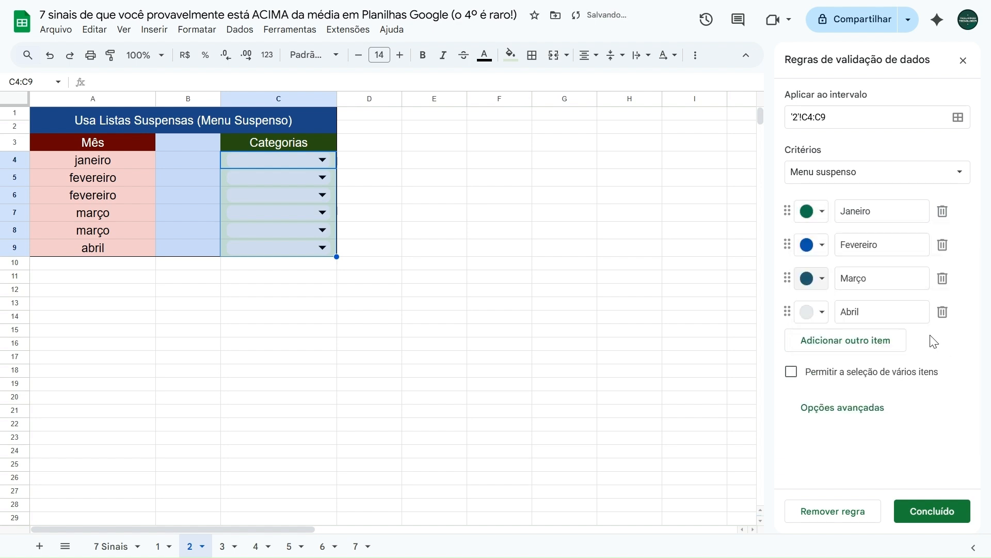
click(812, 312)
click(966, 381)
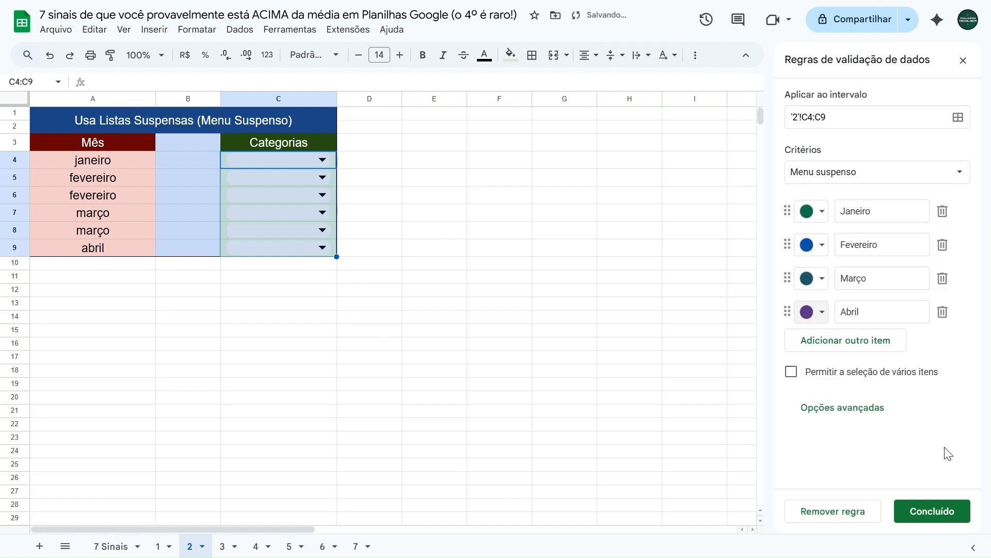
click(934, 508)
click(962, 60)
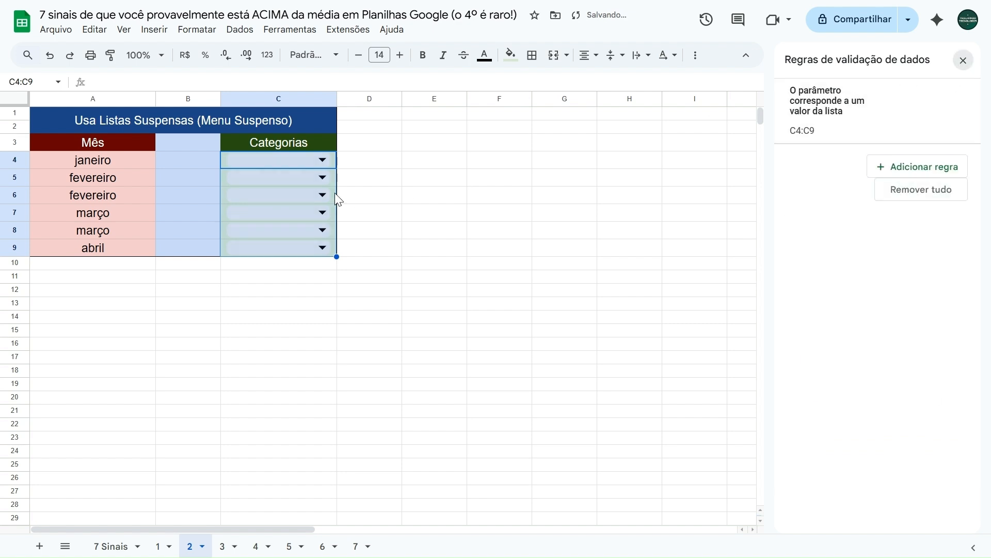
Choose Janeiro in the C4 dropdown and Fevereiro in C5 and C6
click(207, 163)
click(250, 162)
click(256, 181)
click(256, 178)
click(253, 221)
click(259, 196)
click(255, 236)
Choose Março in the C7 and C8 dropdowns and Abril in C9
click(259, 213)
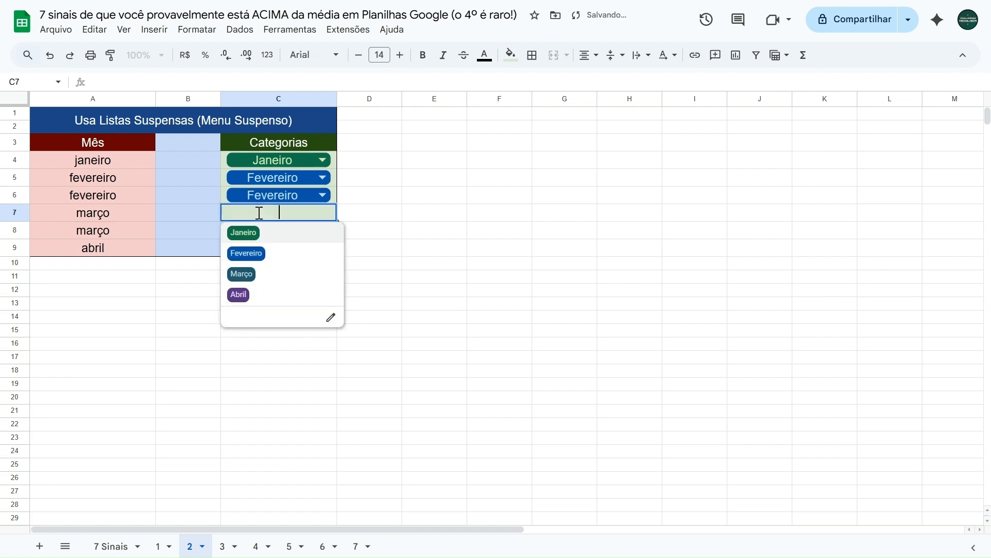
click(248, 274)
click(260, 232)
click(244, 309)
click(258, 249)
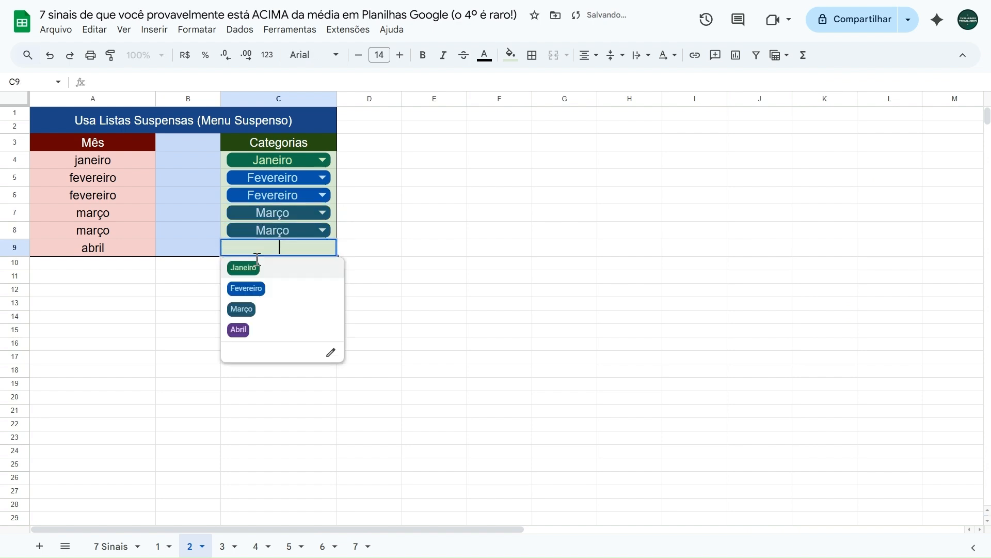
click(240, 330)
click(145, 282)
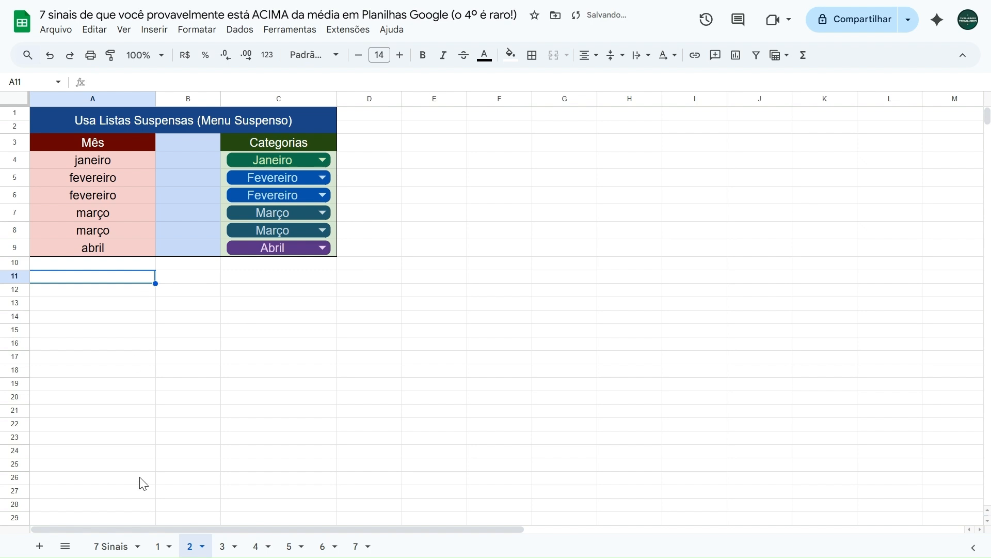
Reveal the third sign in B3 of the 7 Sinais sheet by copying the formatting of the Sinal 3 cell onto it
click(116, 546)
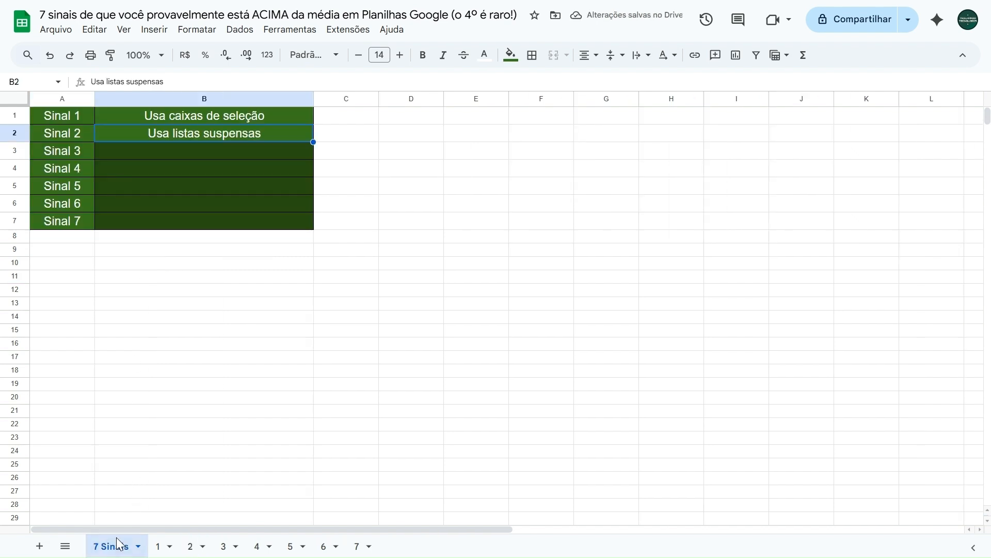
click(69, 151)
click(110, 55)
click(170, 150)
click(170, 150)
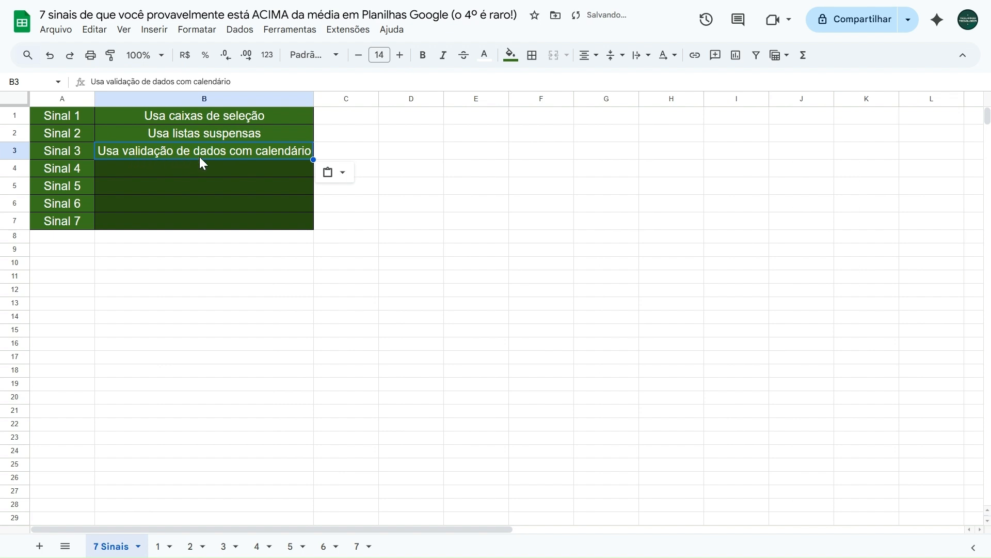
Open sheet 3 and examine the manually entered dates in column A from A4 down
click(226, 545)
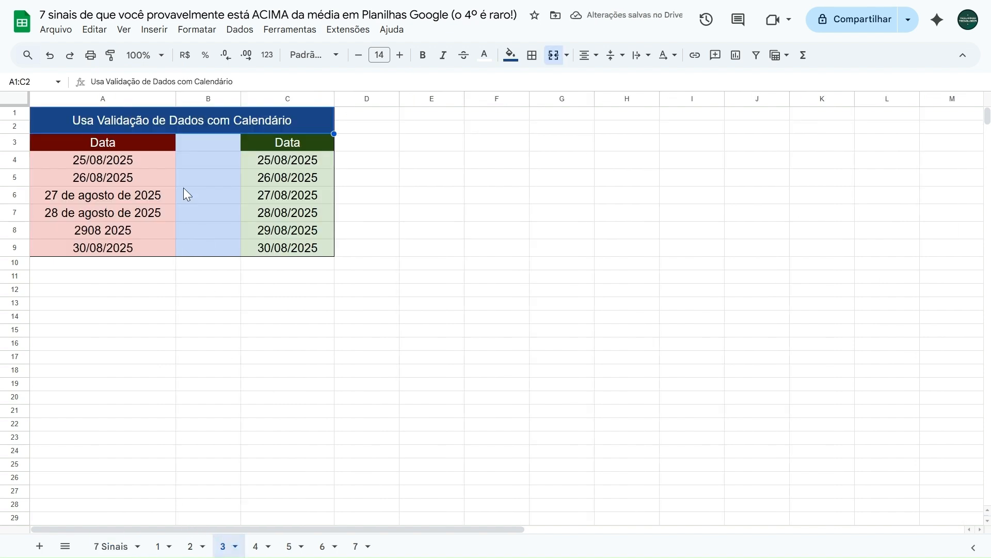
click(188, 177)
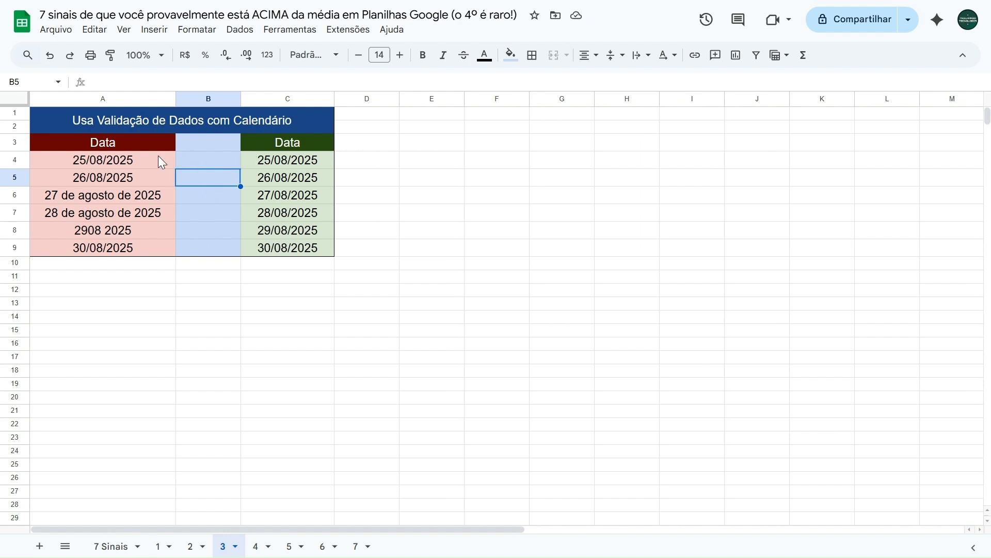
click(137, 157)
key(Down)
key(Down)
key(Down)
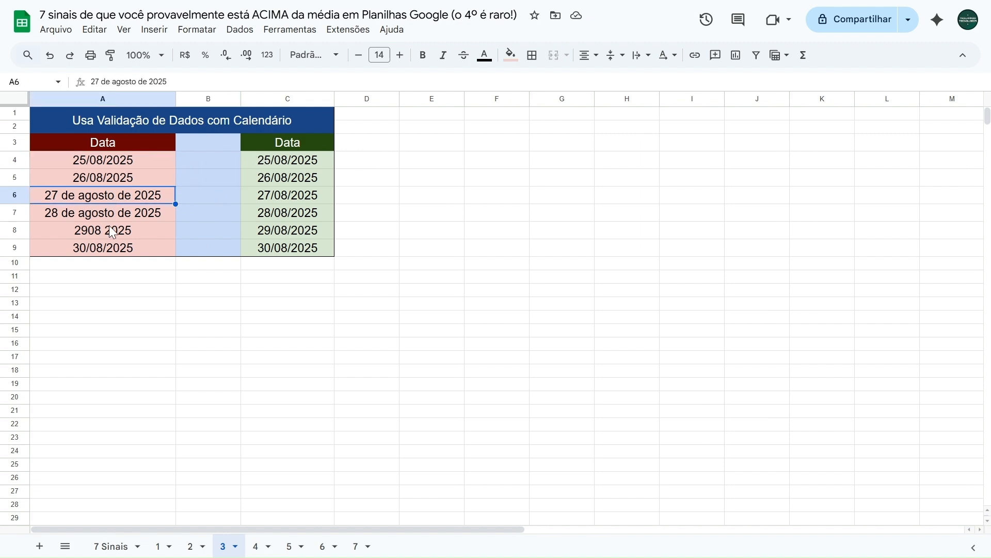
Clear A4 and re-enter the date 25/08/2025 manually
click(118, 162)
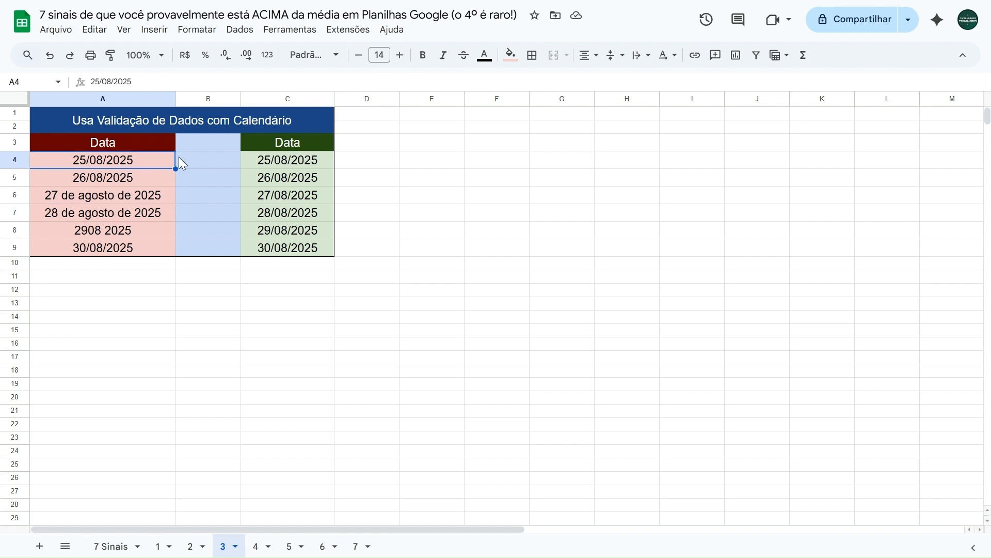
key(Delete)
text(25/)
text(8/2025)
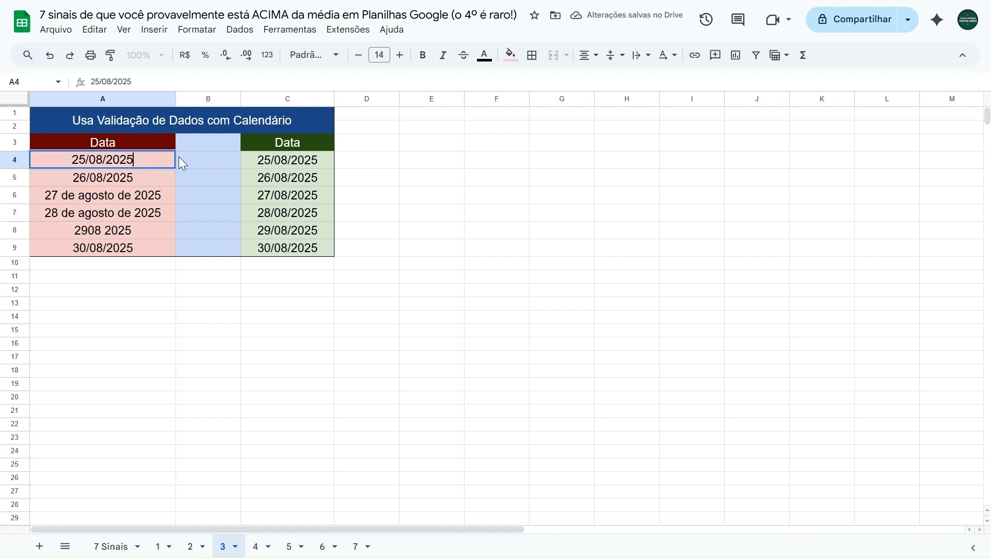
key(Return)
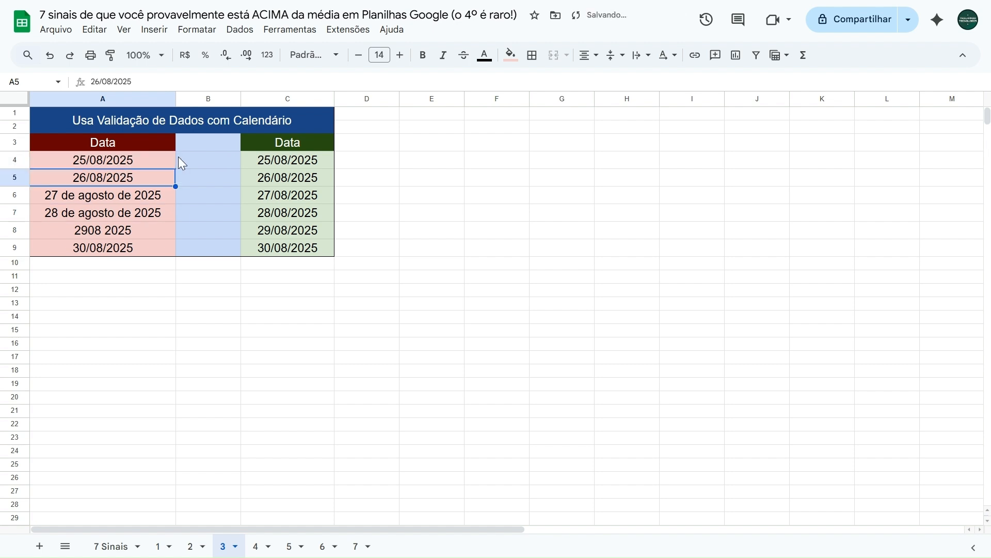
Compare the formats of the manually entered dates in A4:A9
click(93, 198)
click(108, 212)
click(110, 163)
click(107, 181)
click(107, 199)
click(107, 217)
click(106, 230)
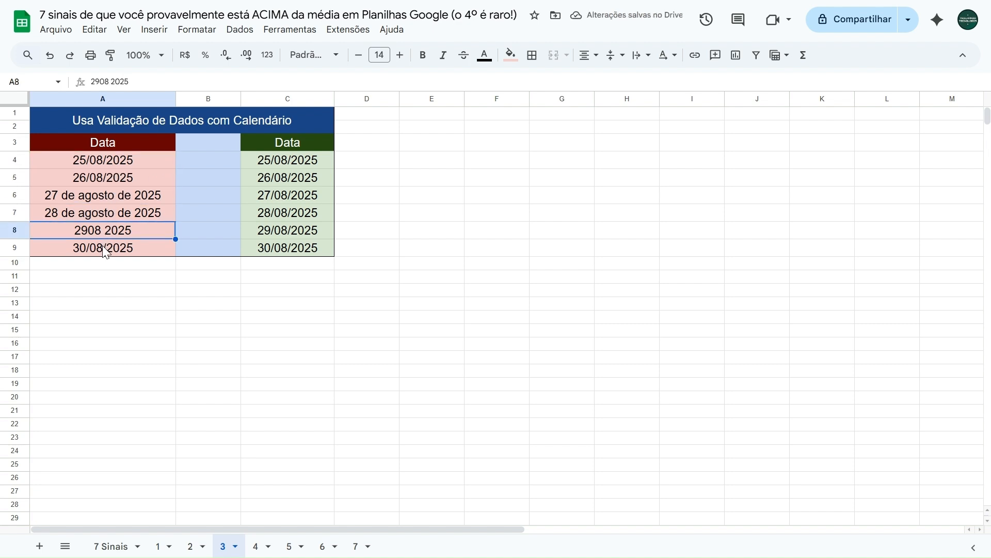
click(107, 248)
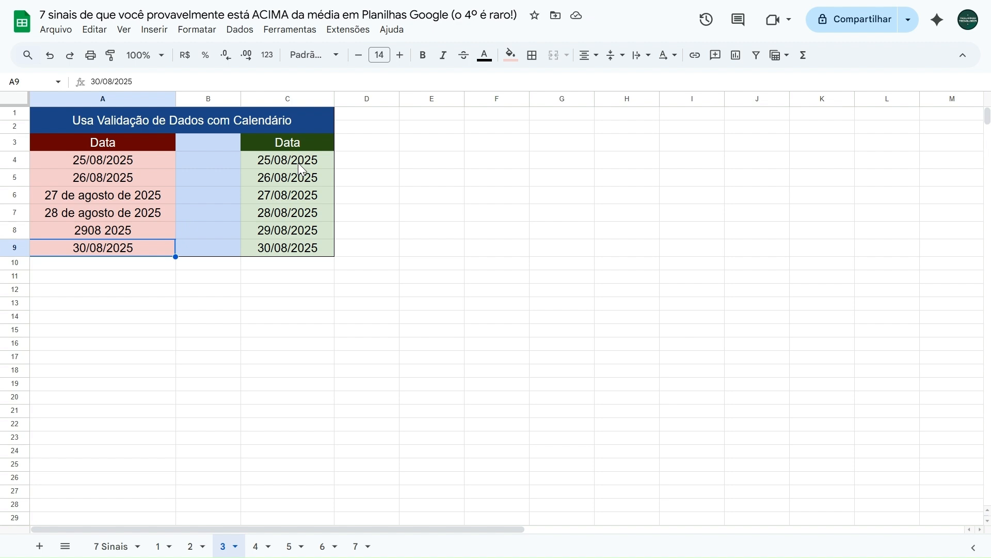
Open the calendar picker in C4 and browse its previous and following months, leaving without choosing a date
double_click(299, 163)
click(340, 184)
click(327, 182)
click(327, 182)
click(347, 183)
click(347, 183)
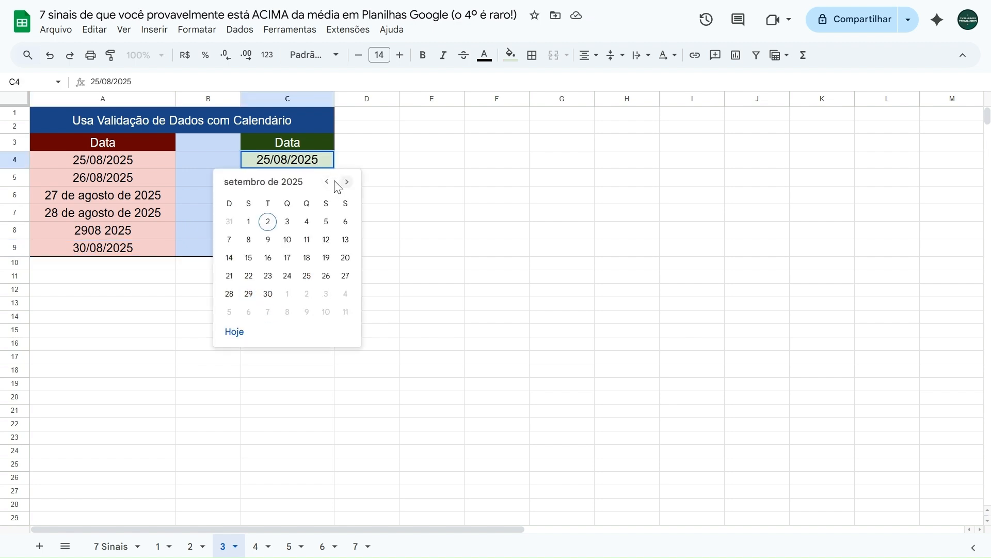
click(327, 182)
click(327, 182)
click(345, 183)
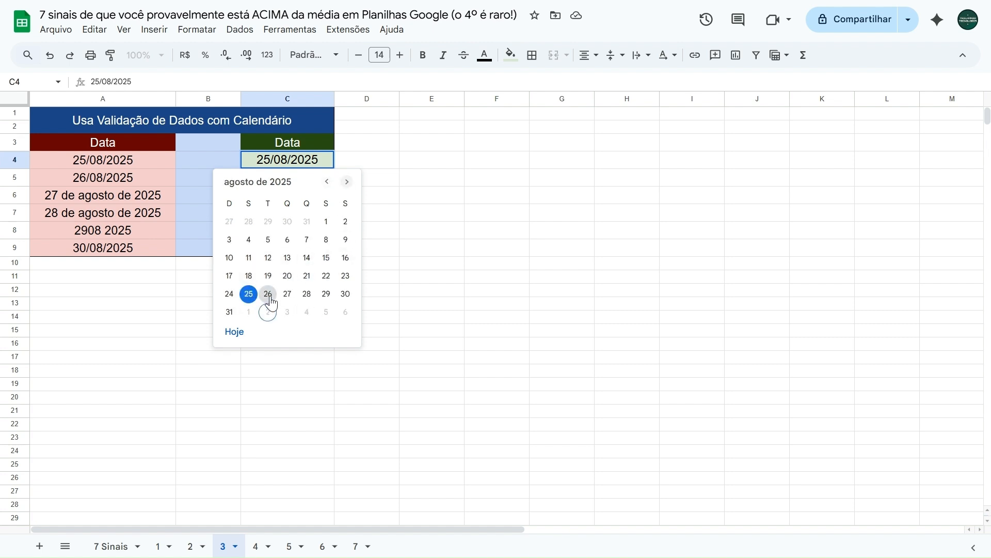
click(327, 182)
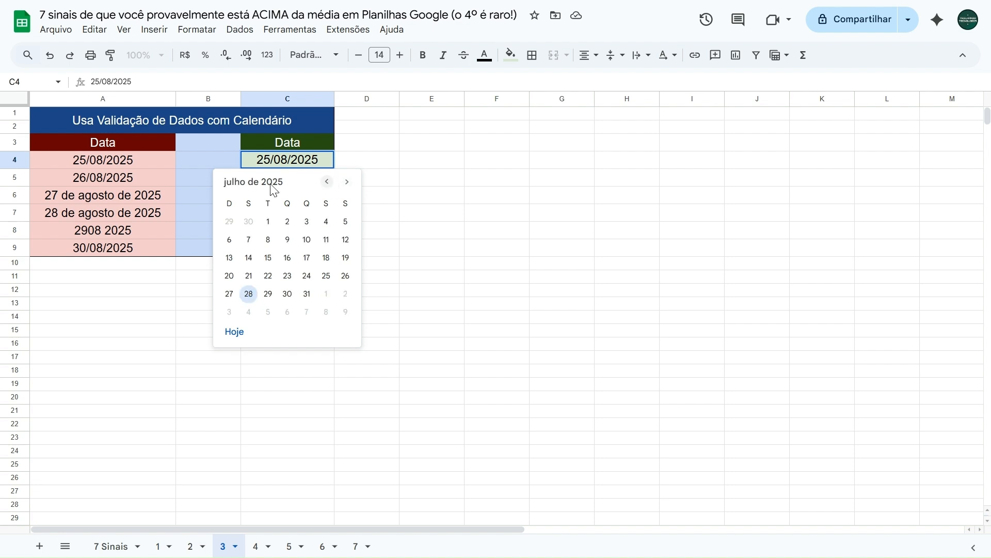
click(347, 183)
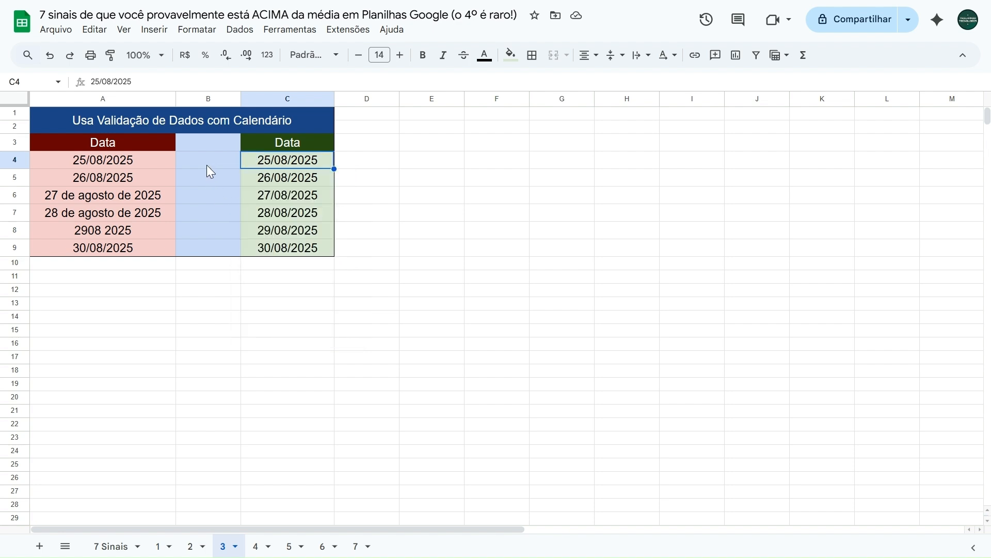
click(207, 164)
Enter the text "teste" in the unvalidated date cell A4 and undo the entry
click(141, 158)
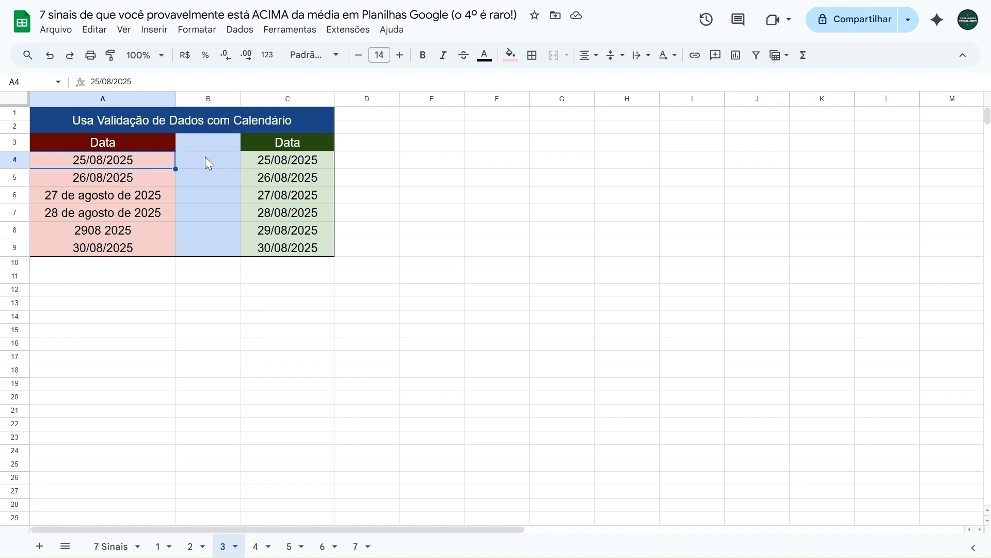
key(shift+Down)
key(shift+Down)
key(shift+Down)
key(shift+Down)
key(shift+Down)
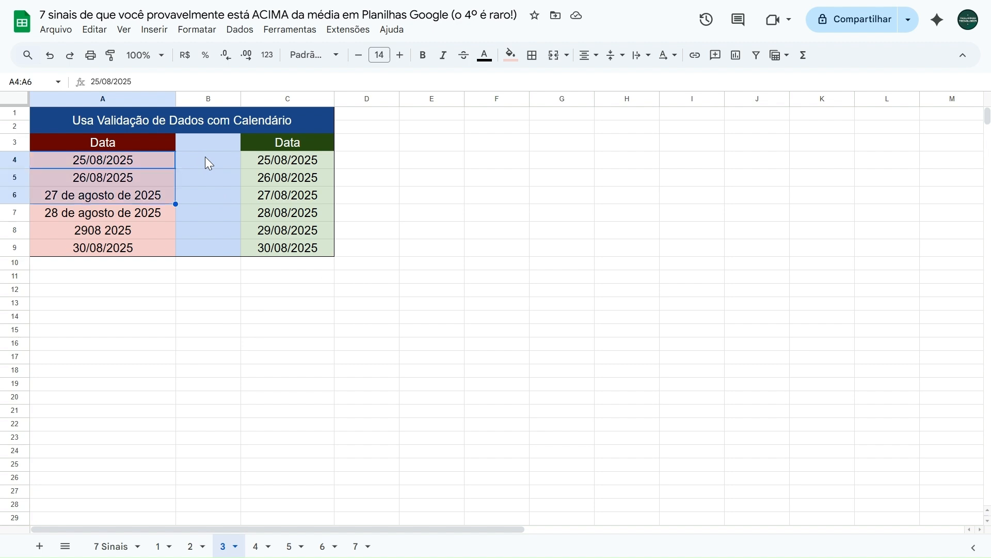
key(Up)
key(Down)
text(teste)
key(Return)
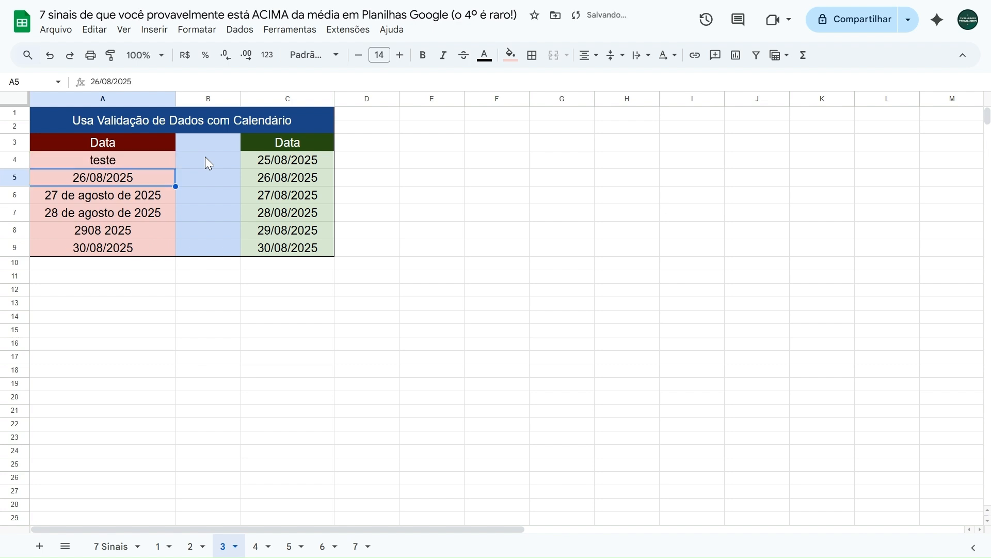
key(Up)
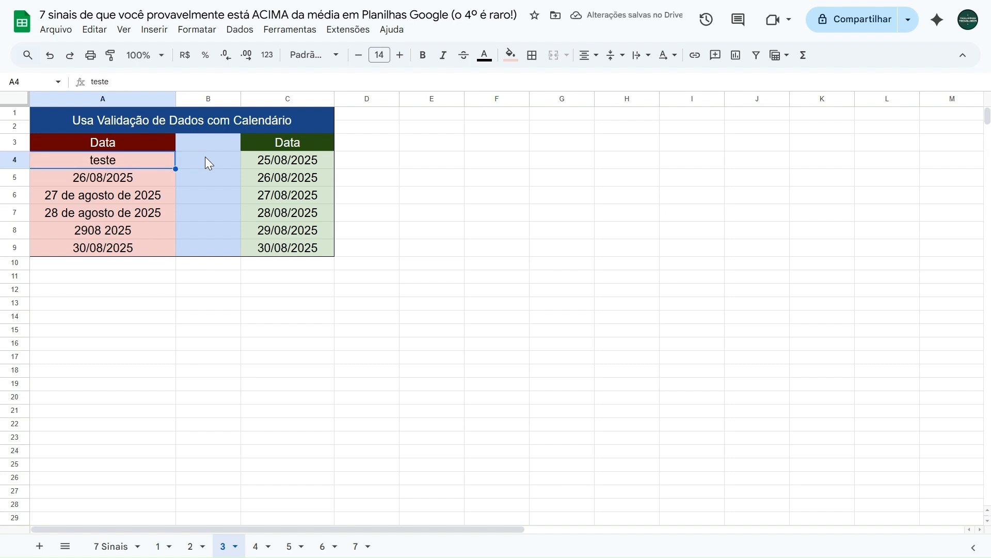
key(ctrl+z)
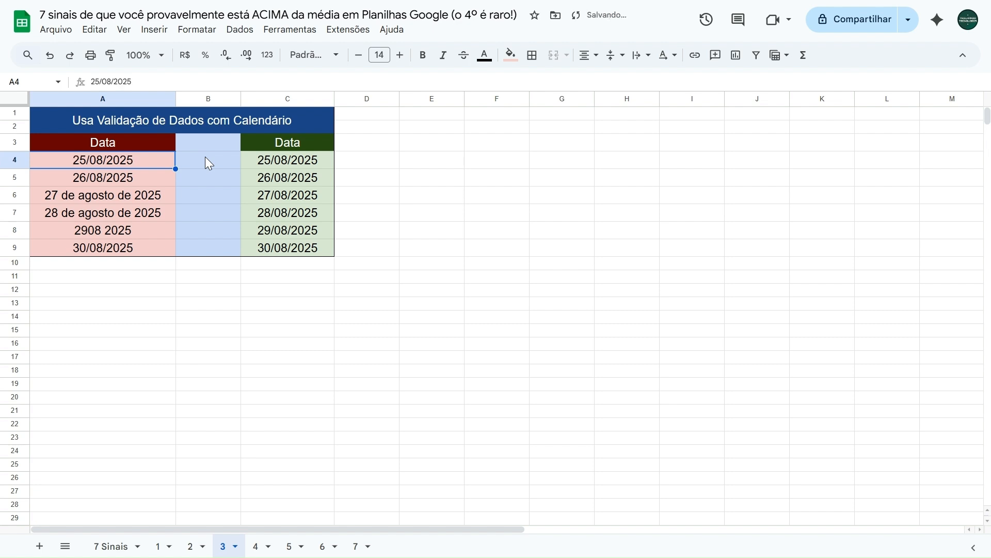
Try to enter the text "teste" in the validated date cell C4 and dismiss the resulting dialog
key(Right)
key(Right)
text(teste)
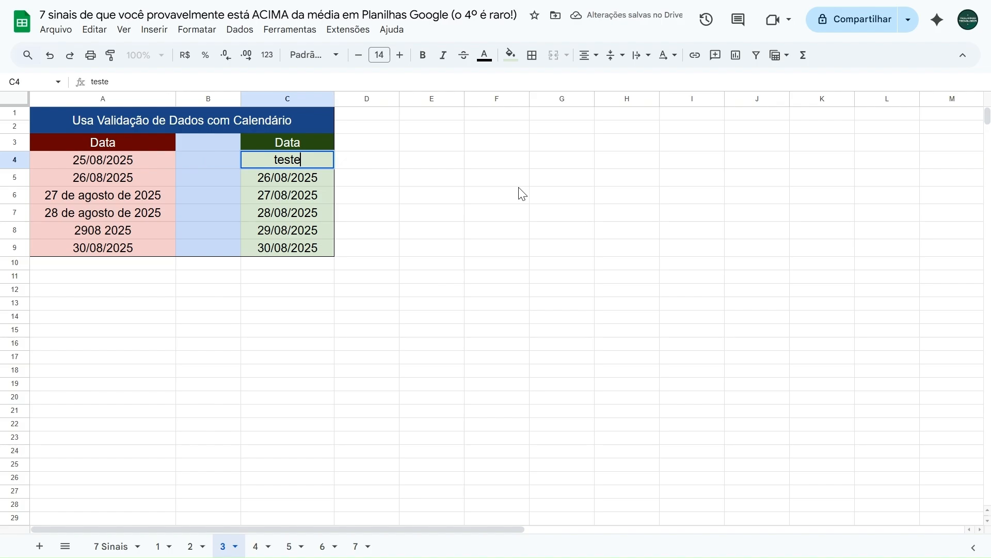
key(Return)
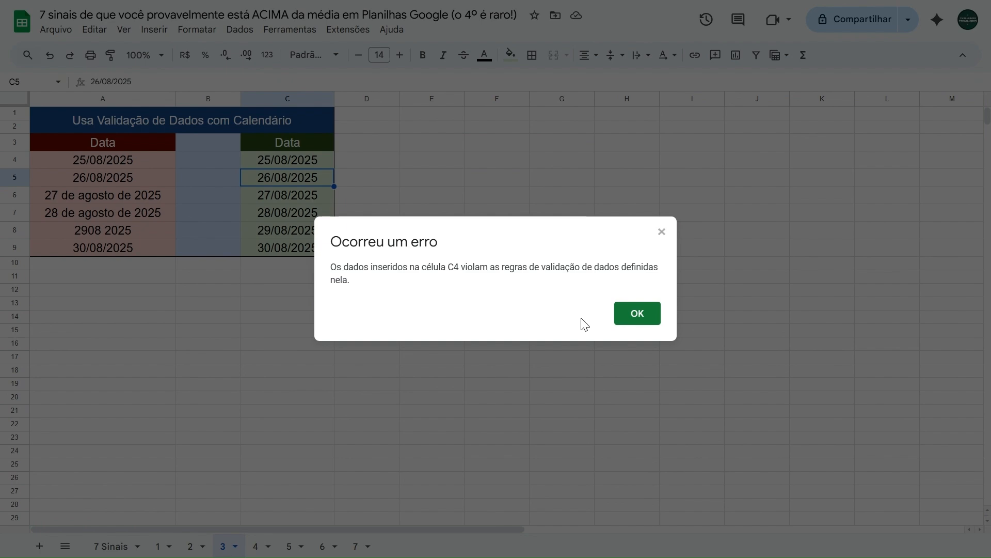
click(621, 314)
Pick 26/08/2025 from C4's calendar and change the date back to 25/08/2025
double_click(295, 170)
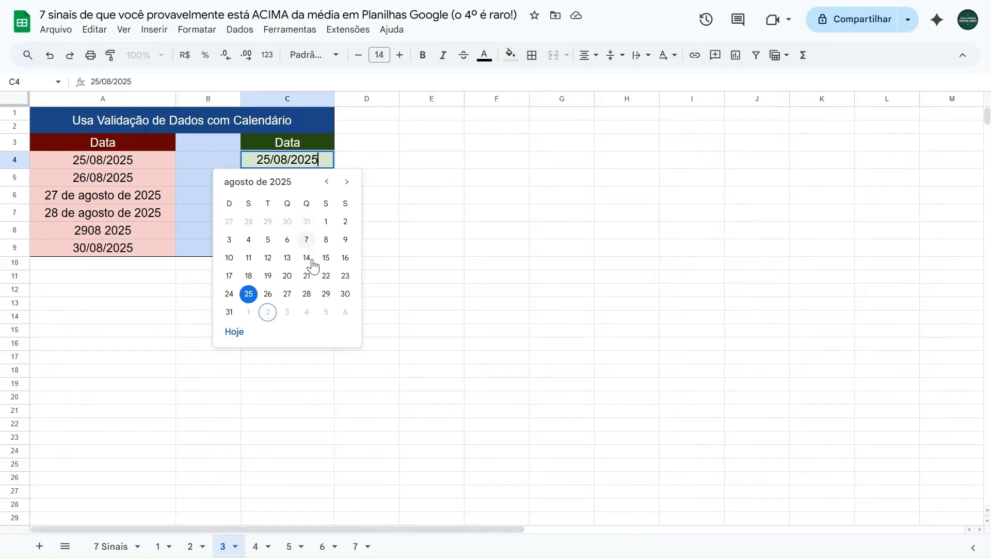
click(268, 292)
double_click(298, 163)
click(253, 293)
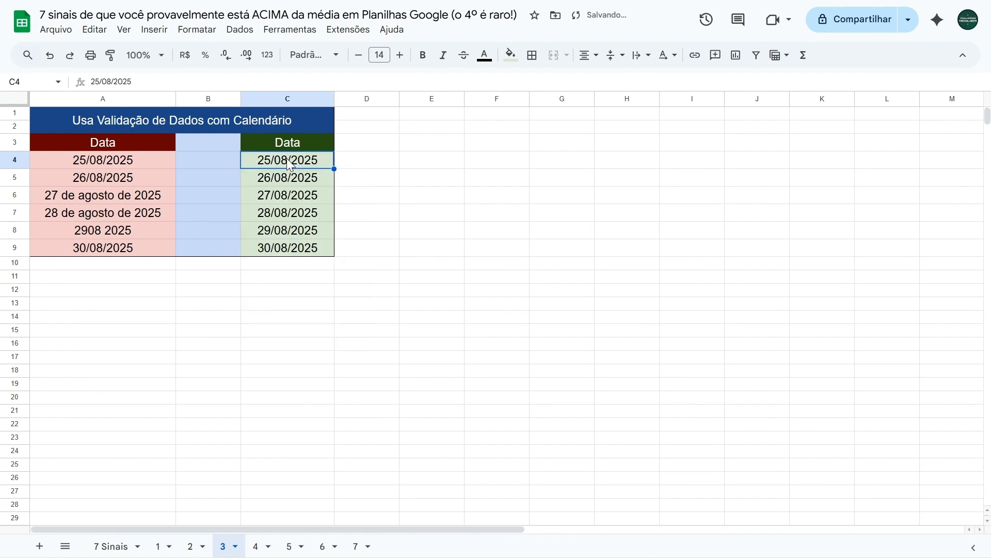
Clear the dates in C4:C9 and remove the range's existing data validation rule
drag(288, 163, 285, 247)
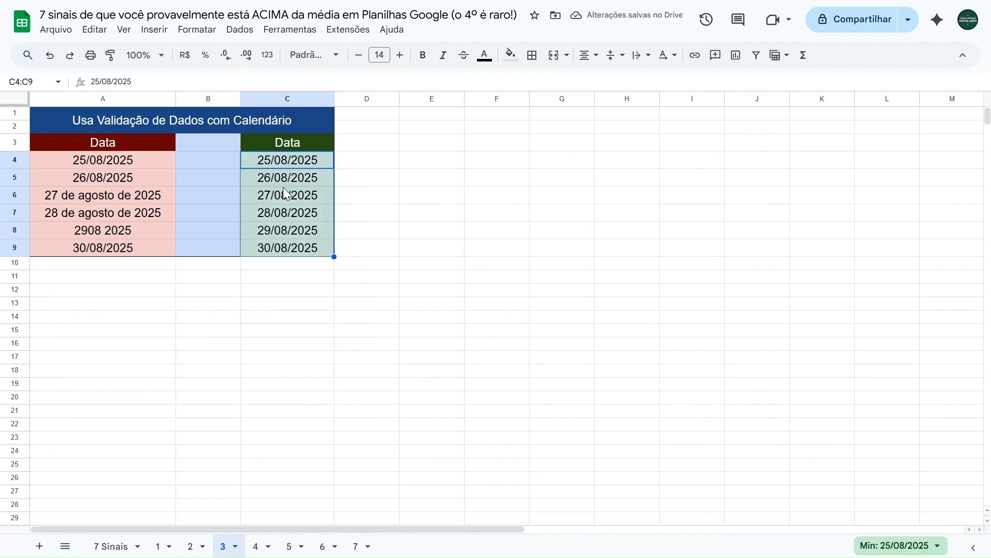
key(Delete)
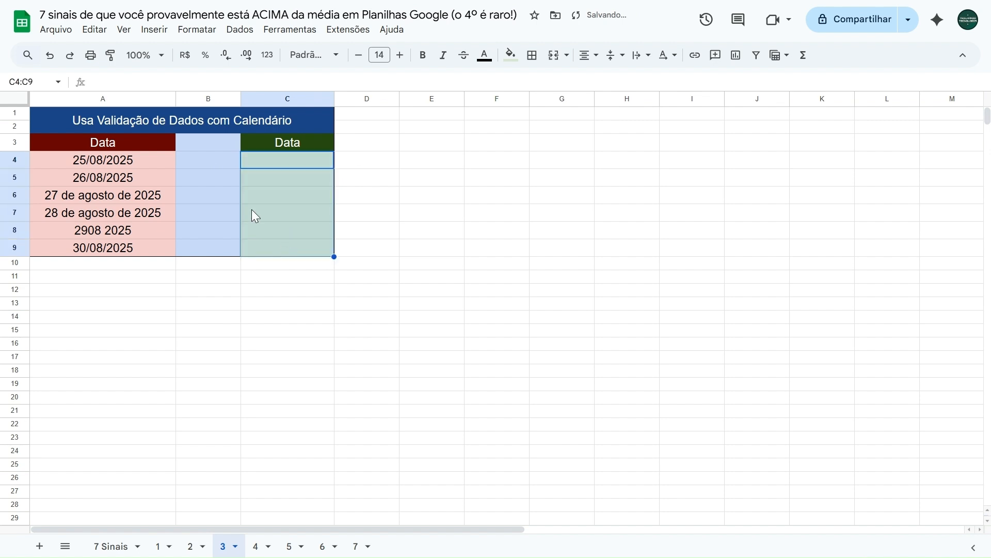
click(239, 31)
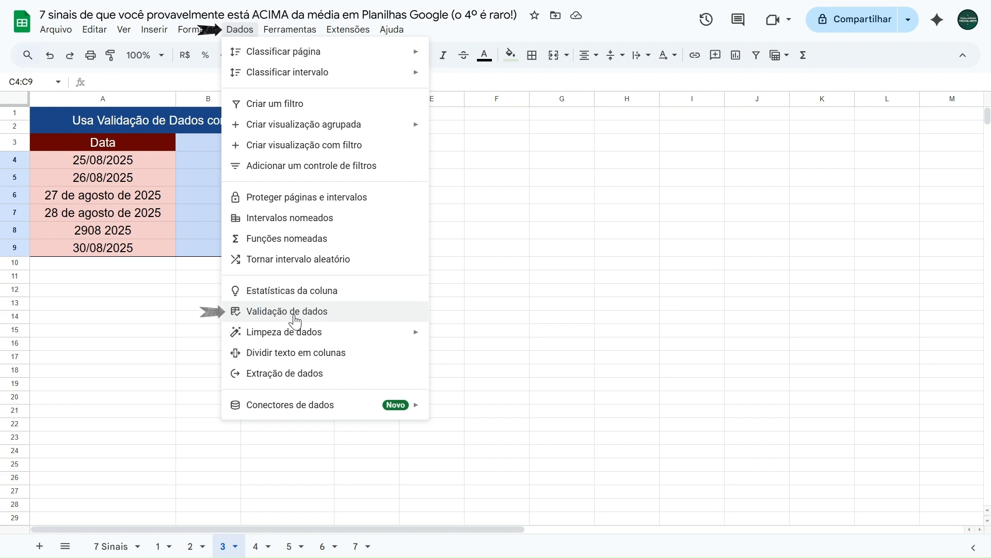
click(271, 312)
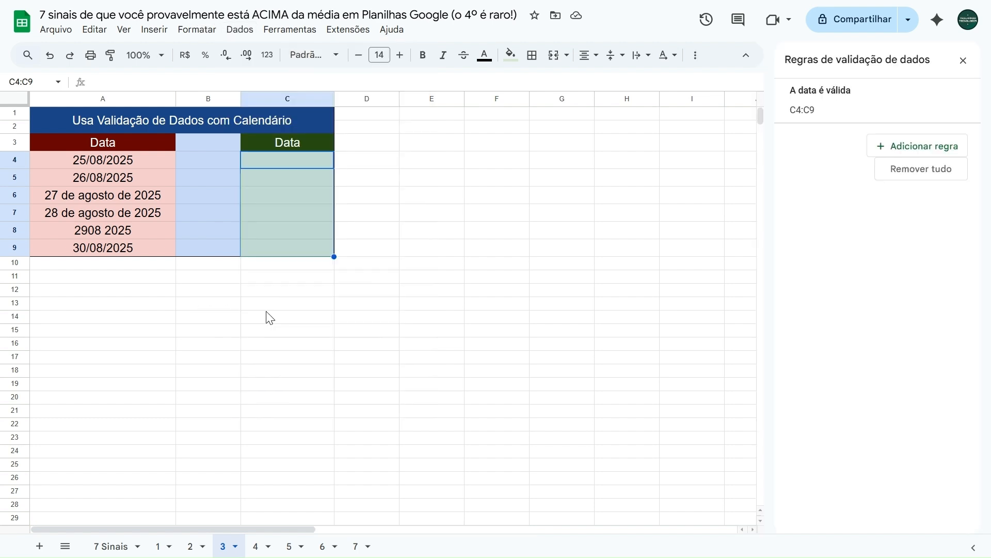
mouse_move(930, 98)
click(965, 106)
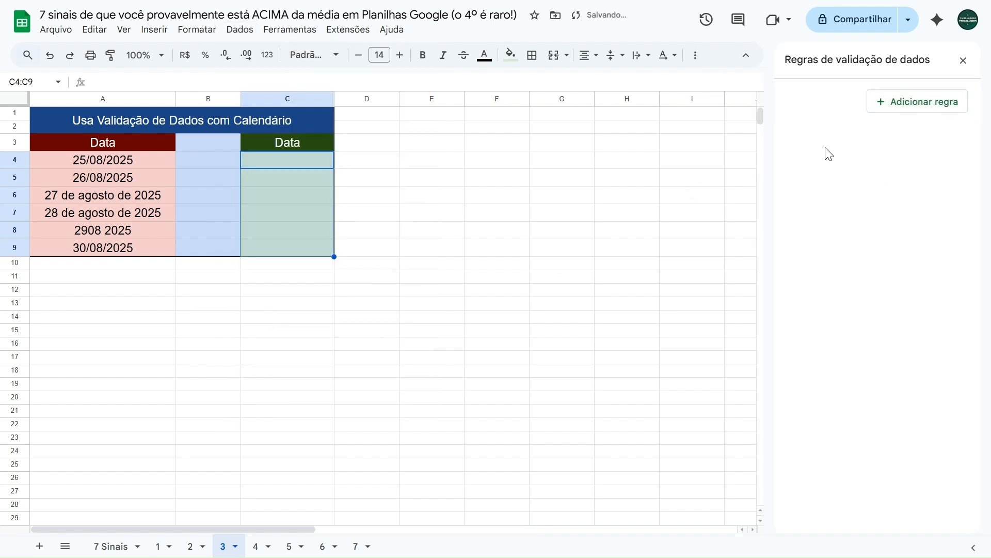
Add a data validation rule to C4:C9 with the criterion "É uma data válida" that rejects invalid entries
click(915, 113)
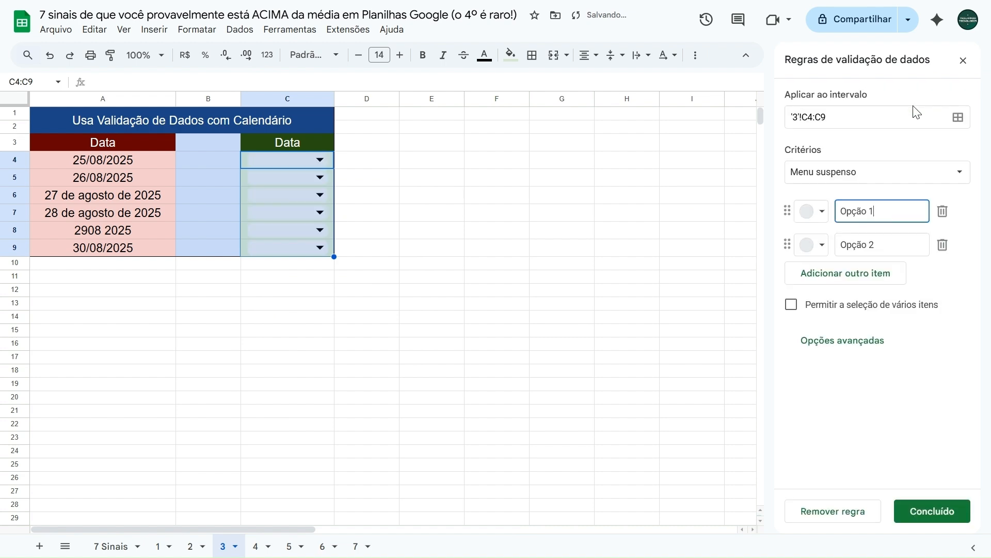
click(806, 175)
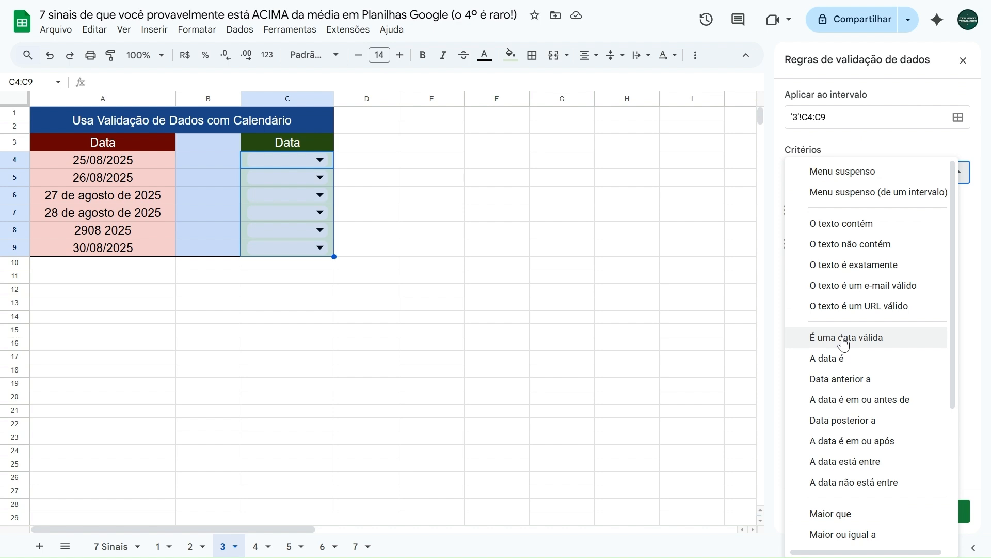
click(846, 339)
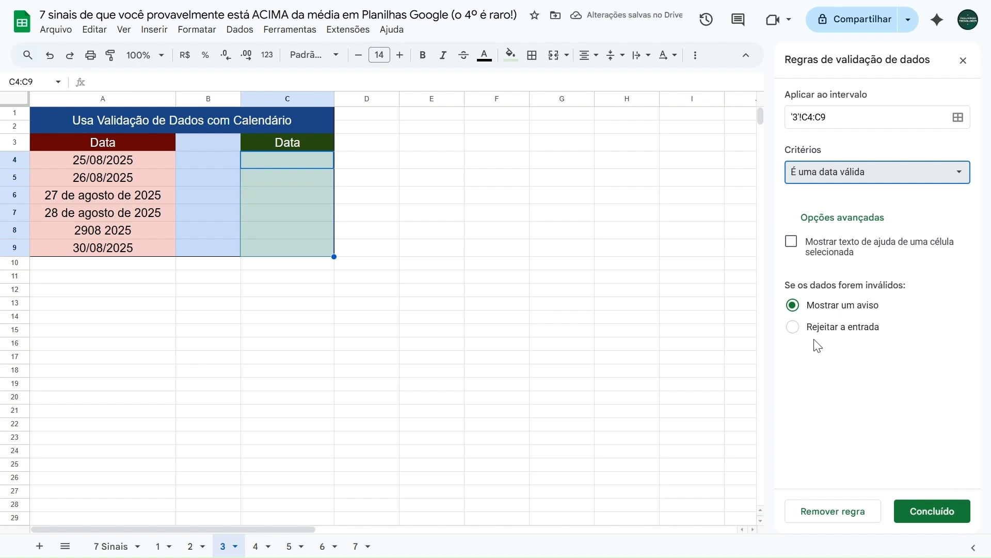
click(799, 330)
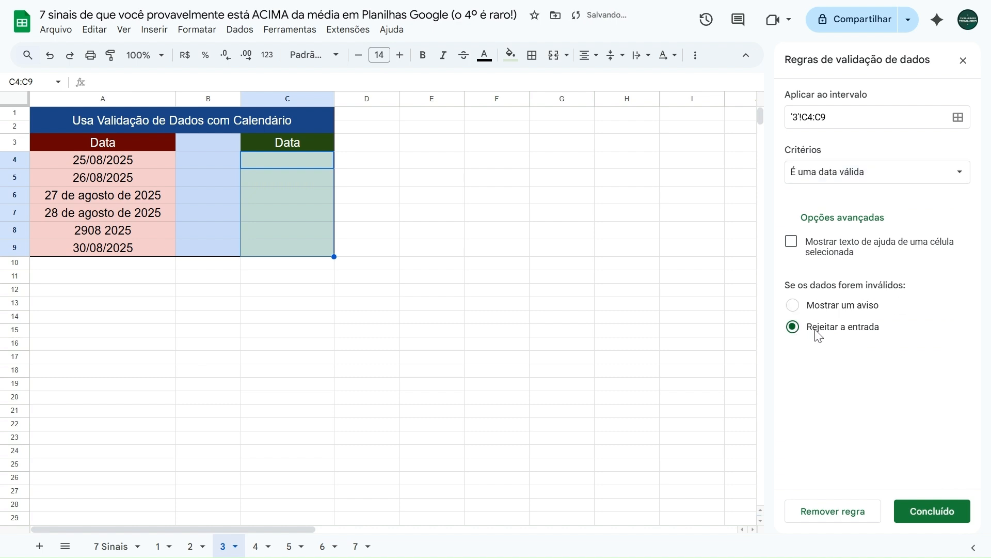
click(918, 519)
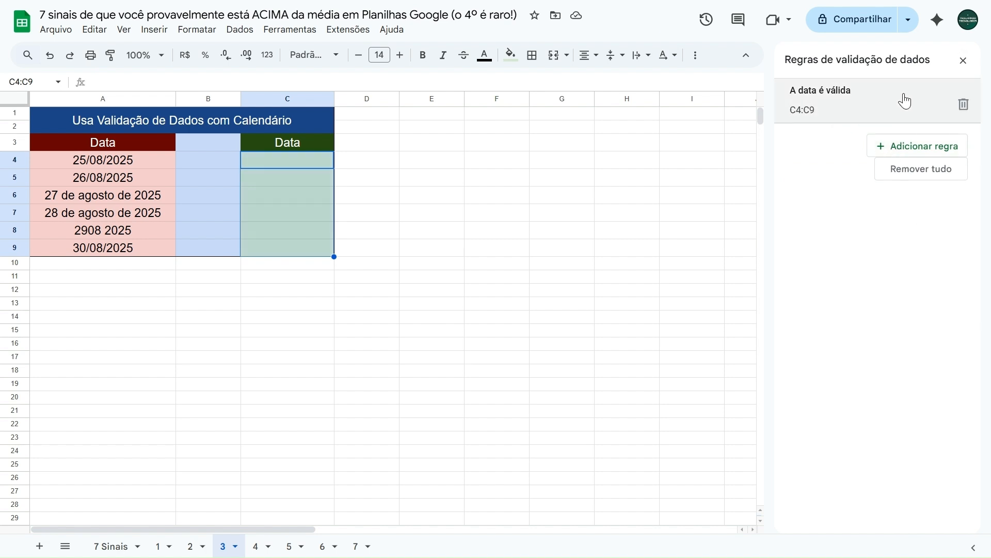
click(963, 61)
Fill C4, C5 and C6 with 25/08/2025, 26/08/2025 and 27/08/2025 using the calendar picker
click(276, 158)
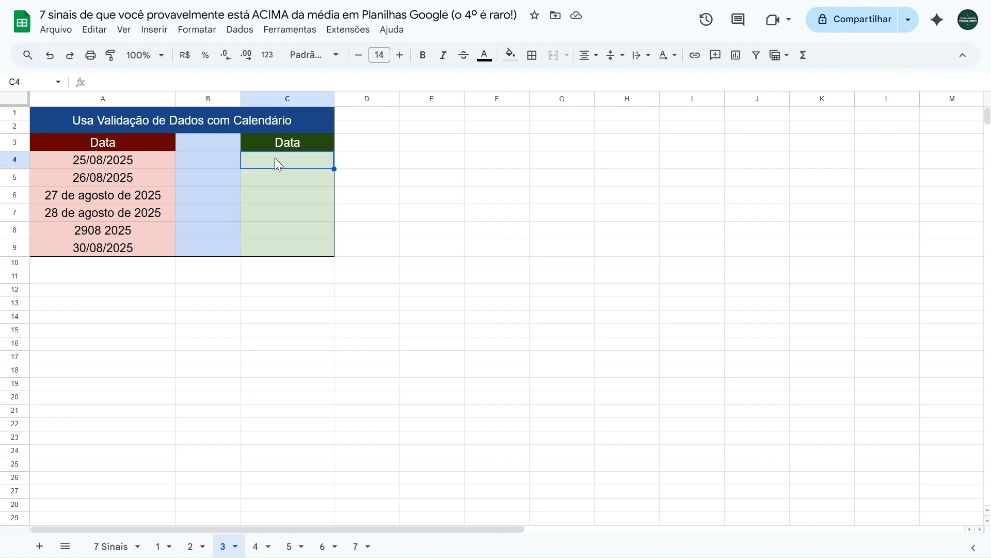
double_click(280, 157)
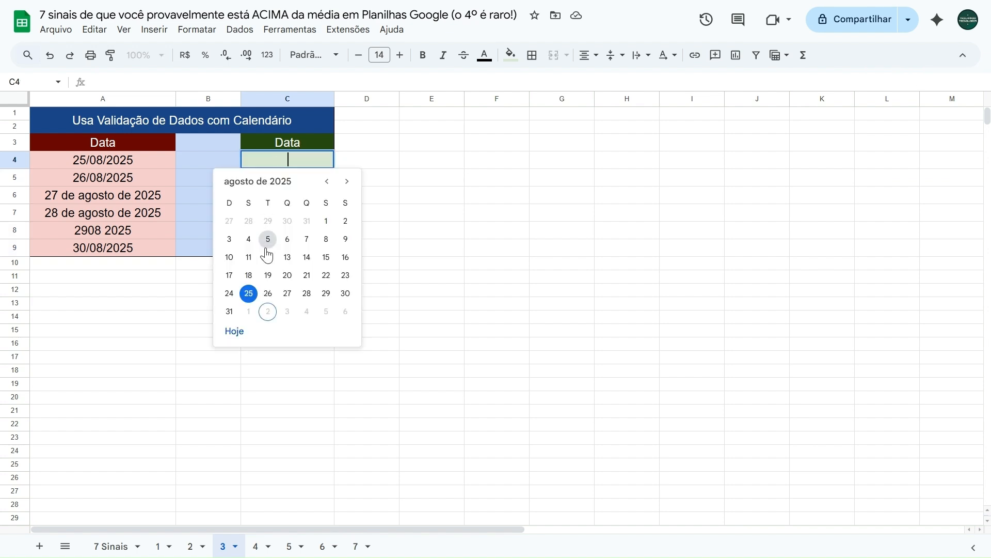
click(248, 292)
double_click(290, 179)
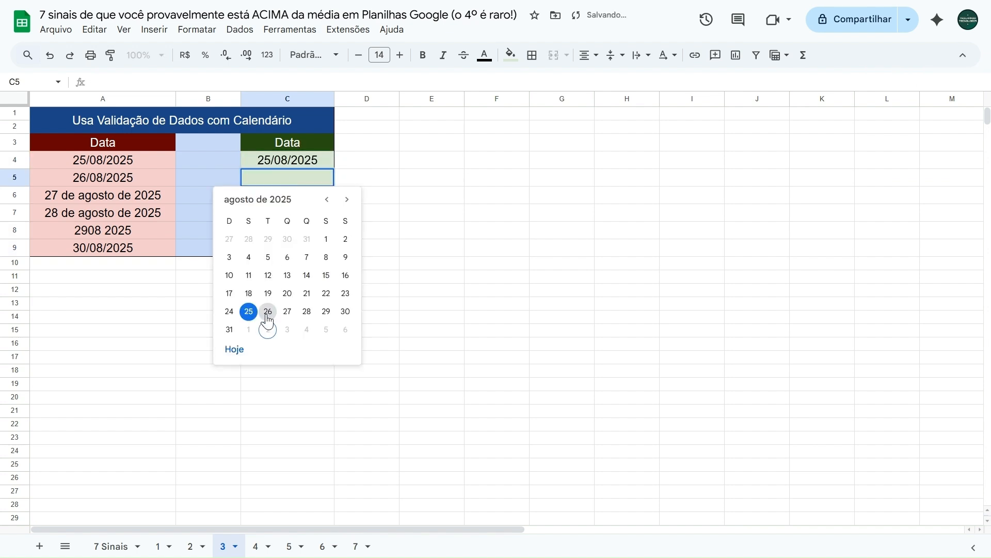
click(268, 310)
click(281, 197)
double_click(282, 197)
click(288, 328)
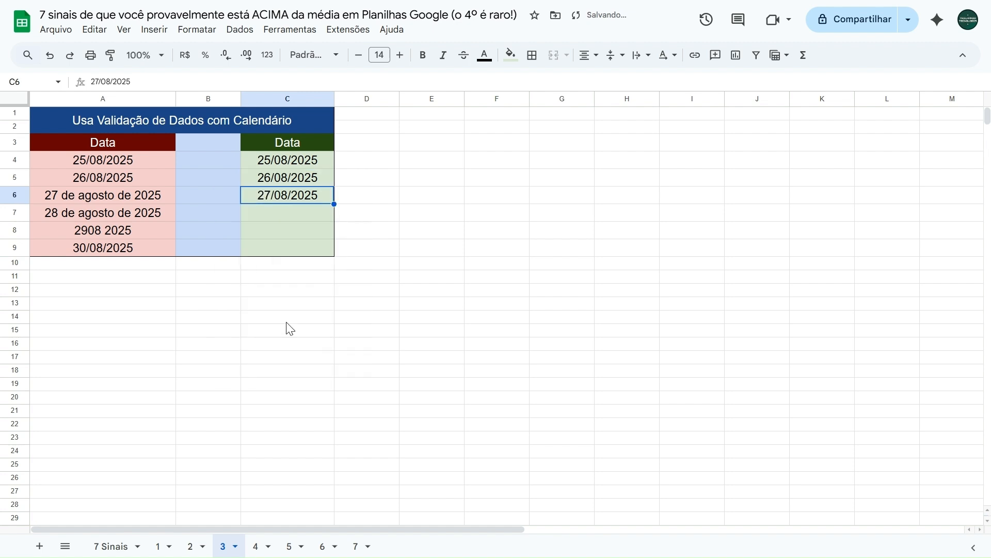
Fill C7, C8 and C9 with 28/08/2025, 29/08/2025 and 30/08/2025 using the calendar picker
double_click(283, 213)
click(307, 346)
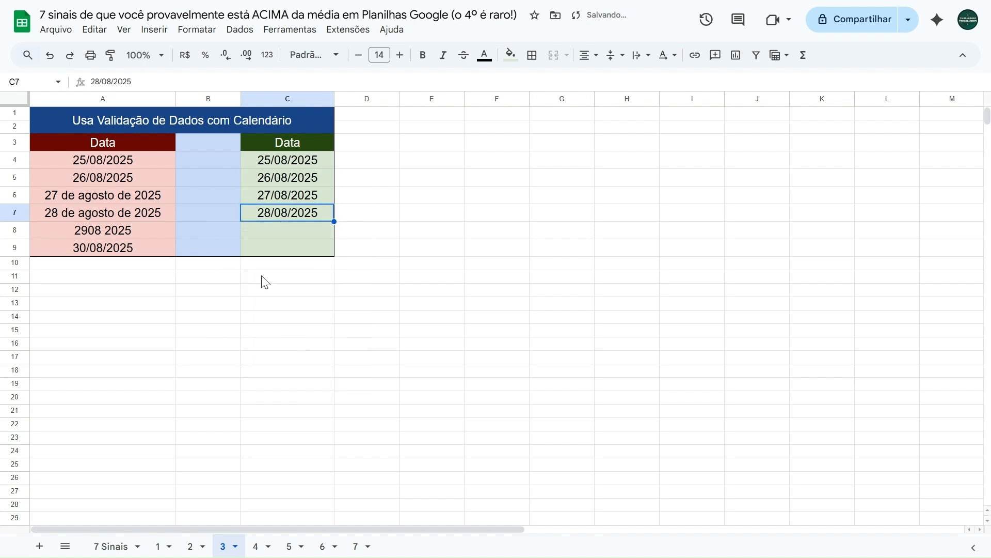
click(277, 232)
double_click(277, 233)
click(326, 364)
double_click(268, 249)
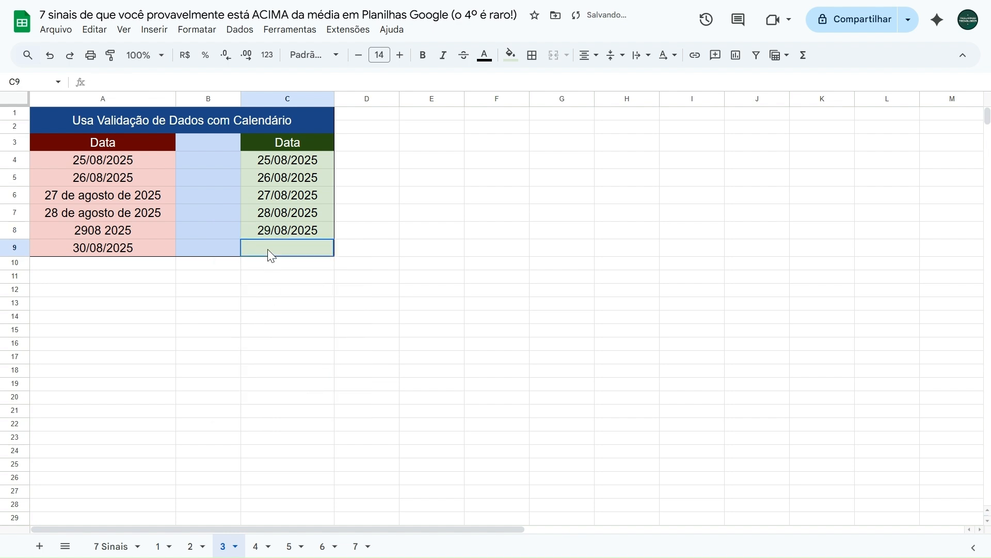
click(345, 364)
Test the new validation rule by trying to enter "teste" in C4, and dismiss the resulting dialog
click(279, 165)
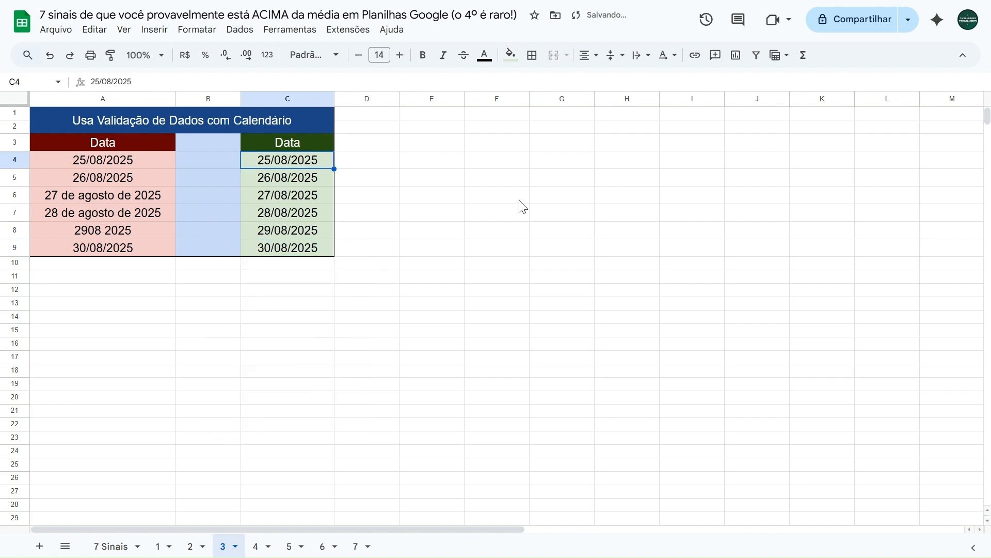
text(teste)
key(Return)
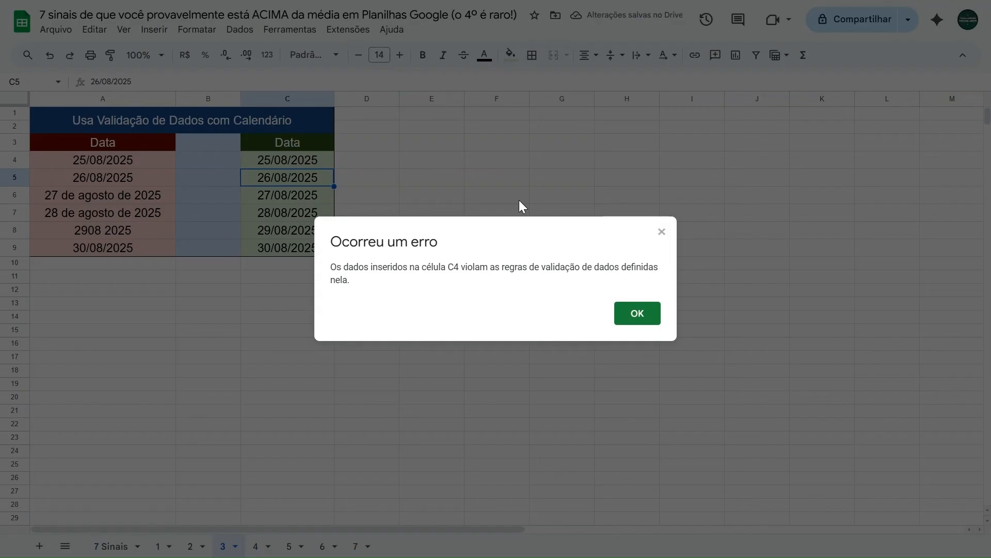
click(631, 314)
click(98, 284)
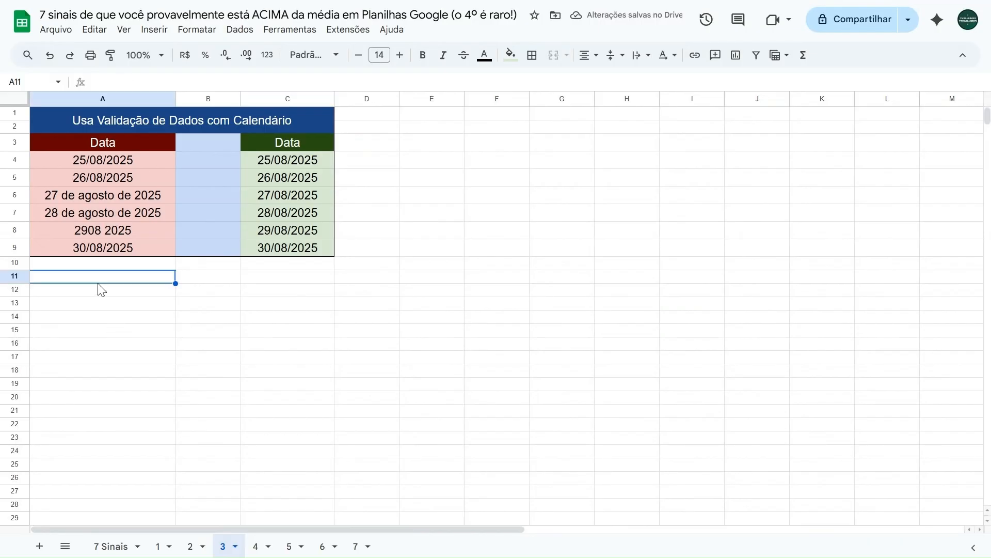
Reveal the fourth sign on the 7 Sinais sheet by pasting "Usa formatação condicional" into B4
click(114, 546)
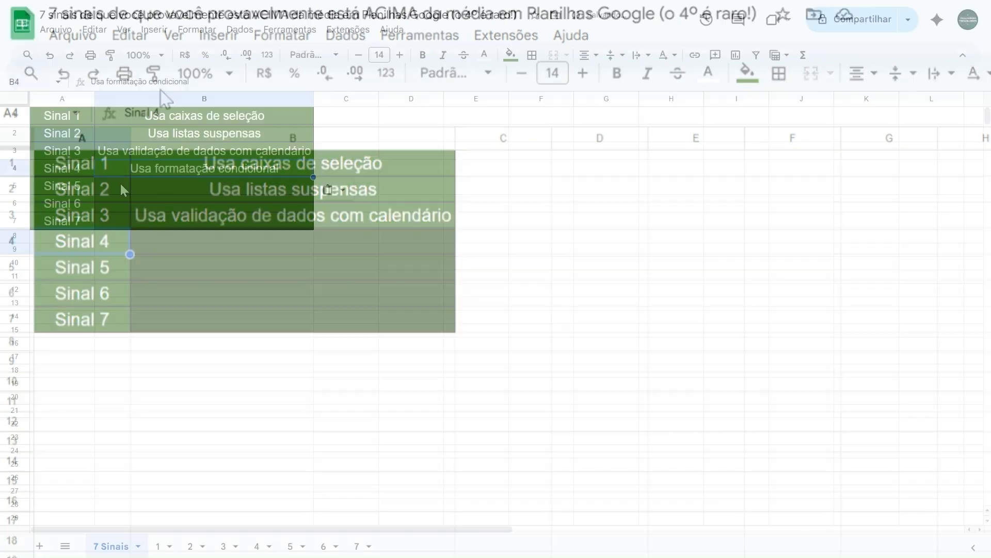
click(196, 249)
text(Usa formatação condicional)
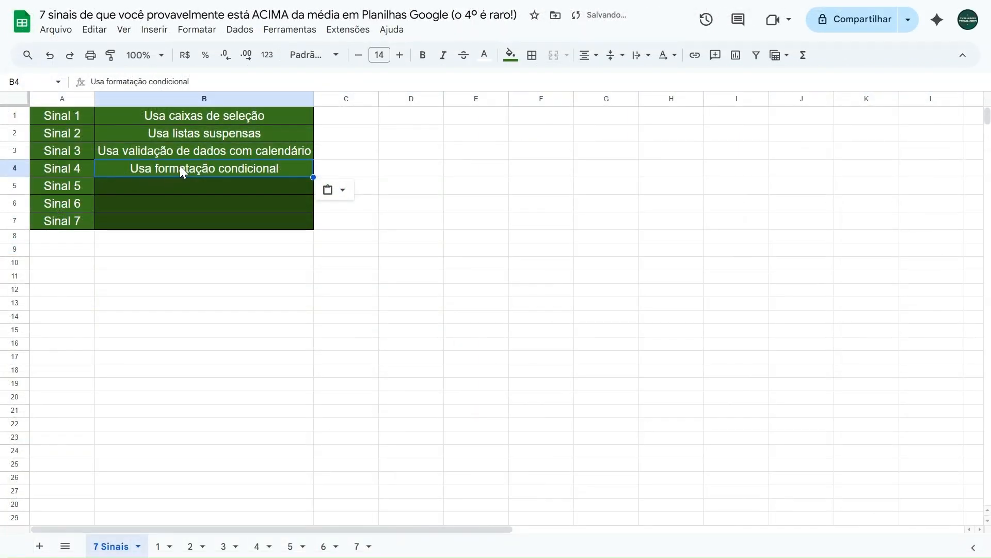
On sheet 4, compare the unformatted grades in A4:A9 with the green-highlighted grades in C5, C6 and C9
click(261, 545)
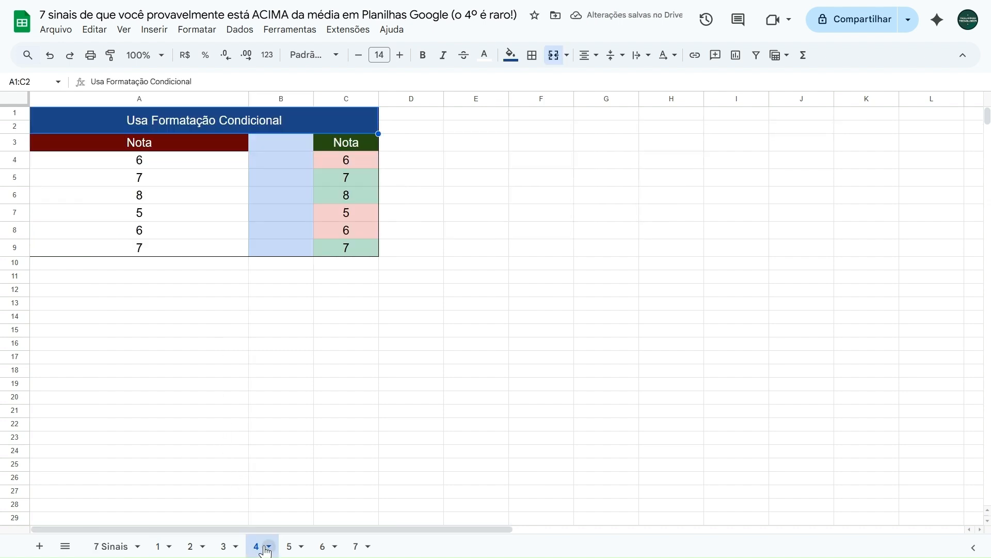
drag(171, 164, 162, 254)
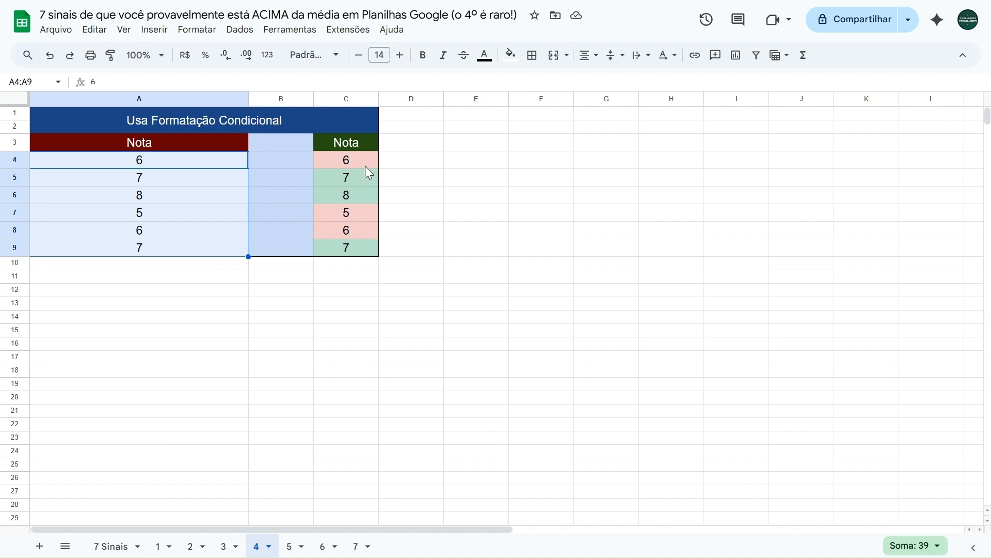
click(361, 179)
click(361, 190)
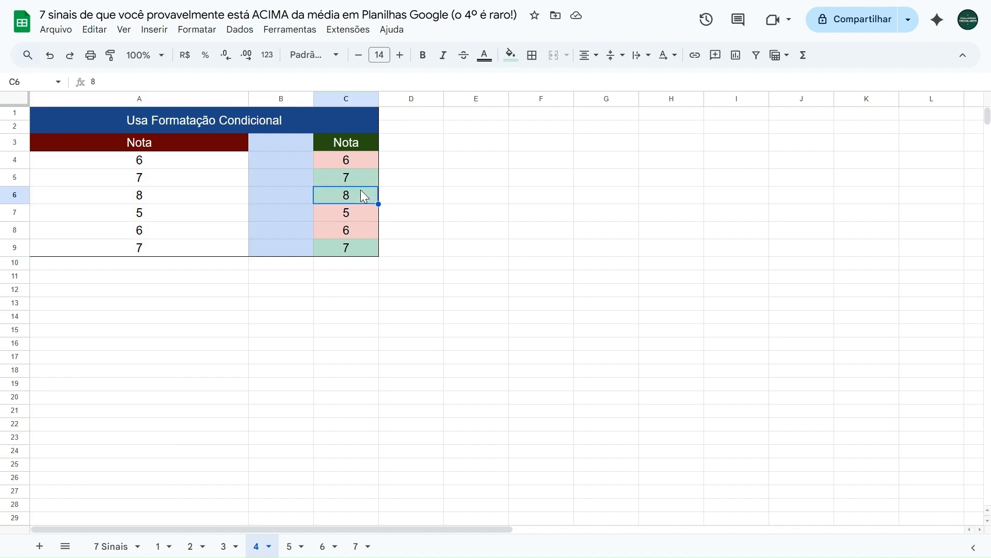
click(355, 244)
click(362, 194)
click(362, 177)
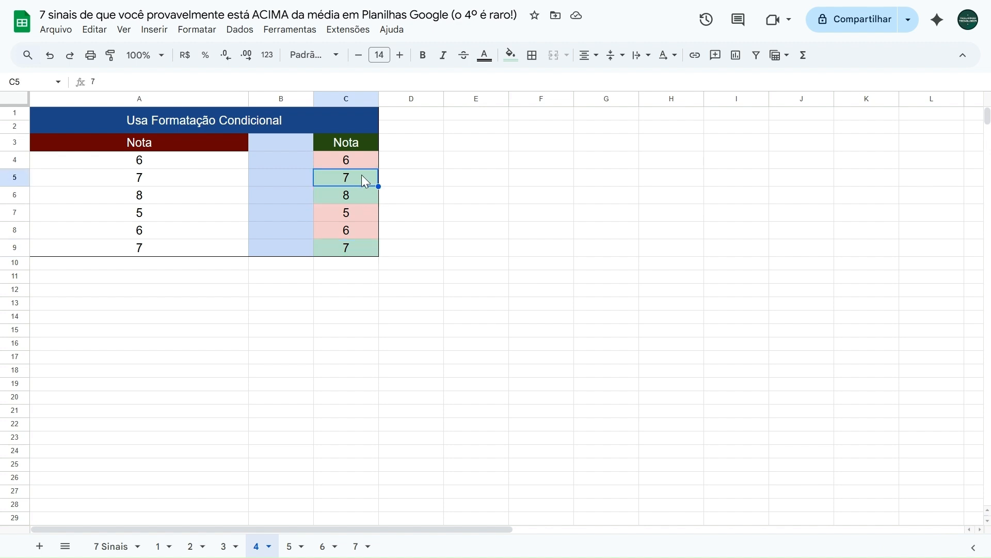
click(349, 197)
click(352, 251)
click(355, 198)
click(354, 181)
Examine the red-highlighted grades in C4, C7 and C8 of the conditionally formatted column
click(361, 164)
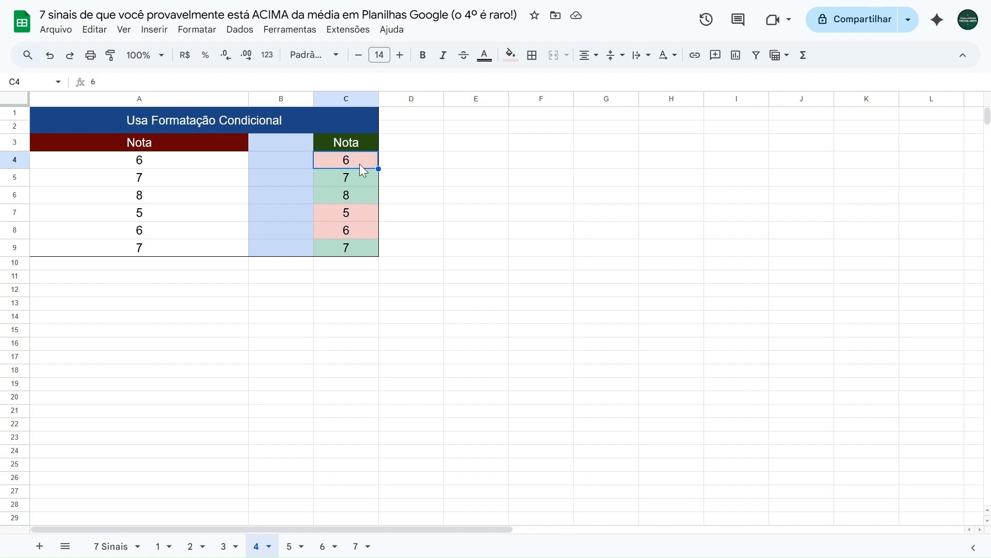
click(355, 215)
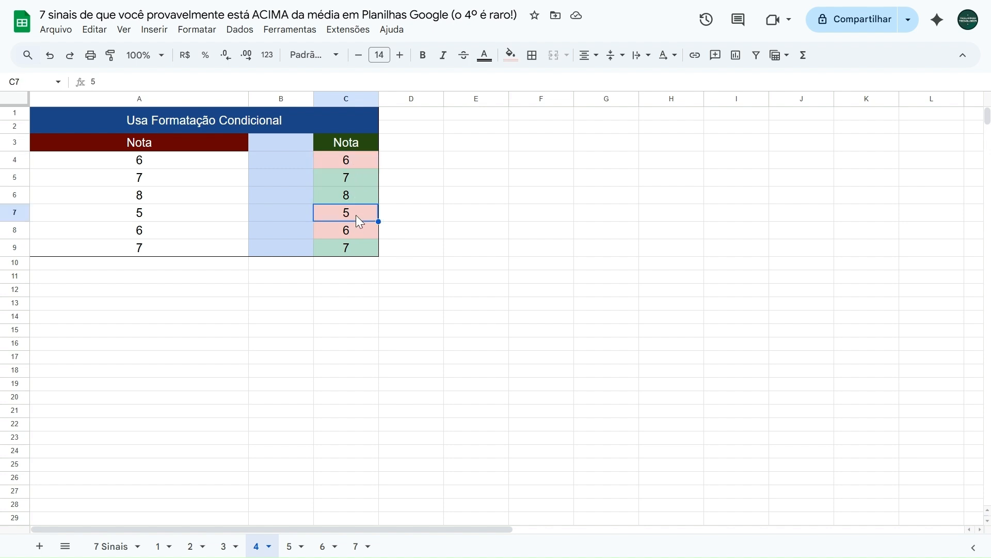
click(355, 227)
click(358, 213)
click(354, 162)
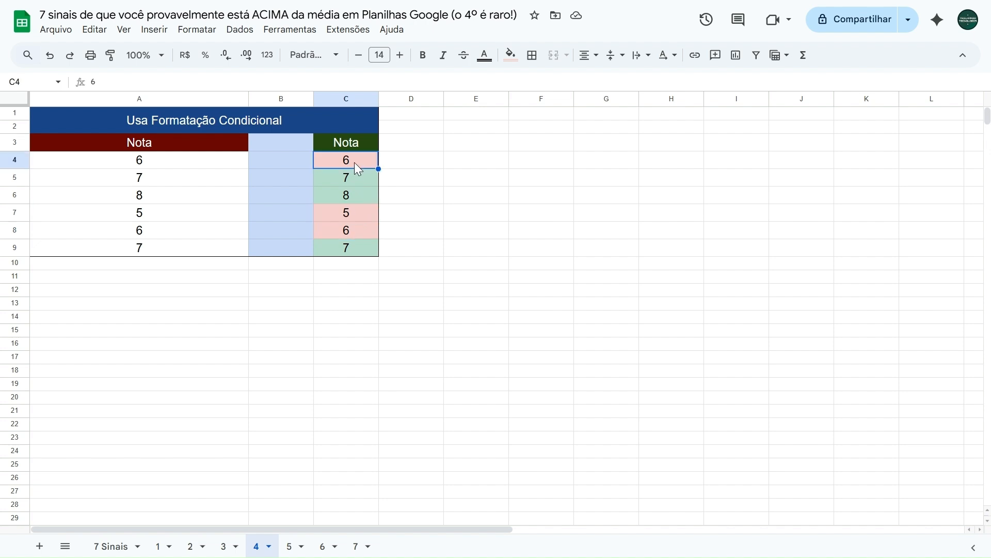
click(356, 215)
click(356, 228)
click(359, 216)
click(360, 165)
Enter the grades 8, 8, 6, 5, 5 and 4 in the unformatted range A4:A9 and undo the entries
click(203, 168)
text(8)
key(Return)
text(8)
key(Return)
text(6)
key(Return)
key(Return)
text(5)
key(Return)
text(4)
key(Up)
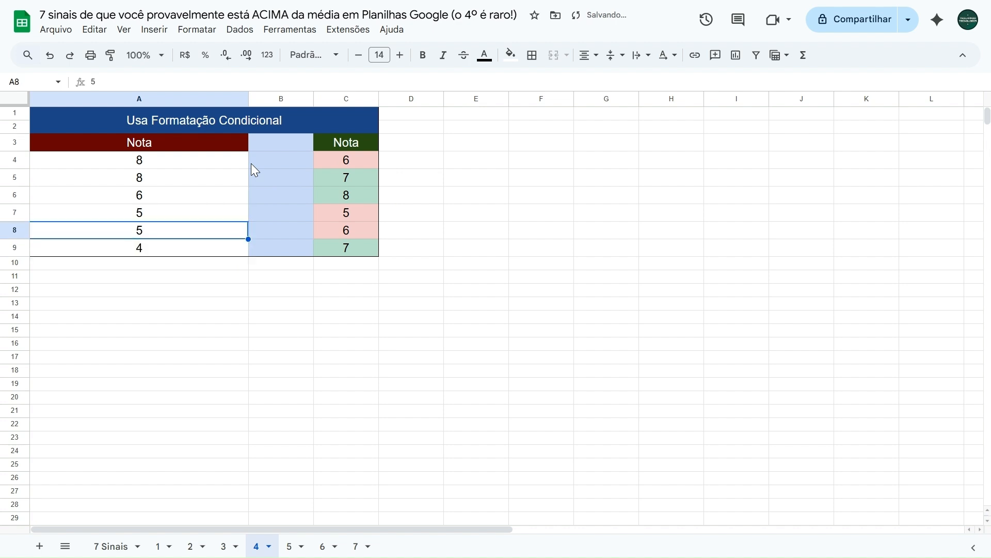
key(ctrl+z)
key(ctrl+z)
key(ctrl+z)
key(ctrl+z)
key(ctrl+z)
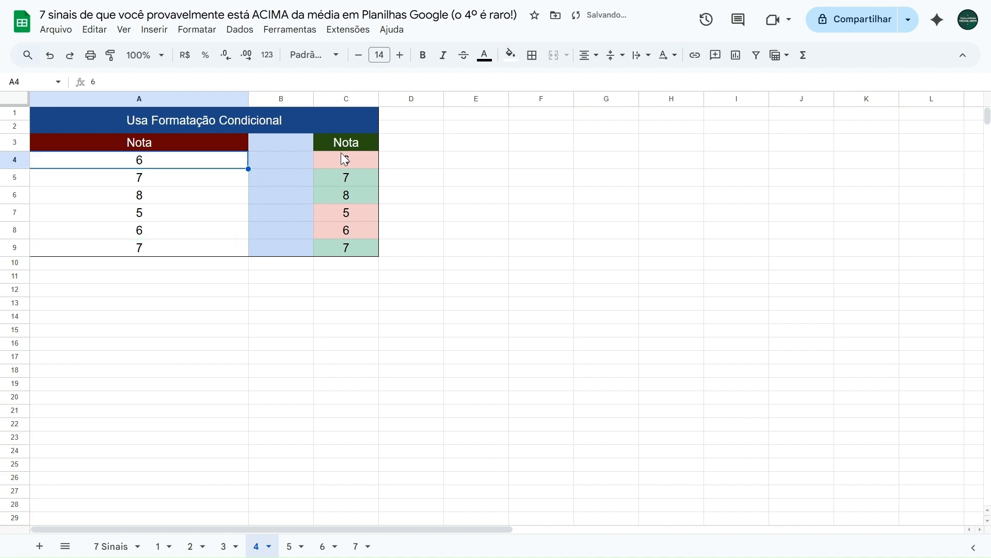
Enter the grades 8, 5, 2, 8, 7 and 9 in the conditionally formatted range C4:C9
click(344, 159)
text(8)
key(Return)
text(5)
key(Return)
text(2)
key(Return)
text(8)
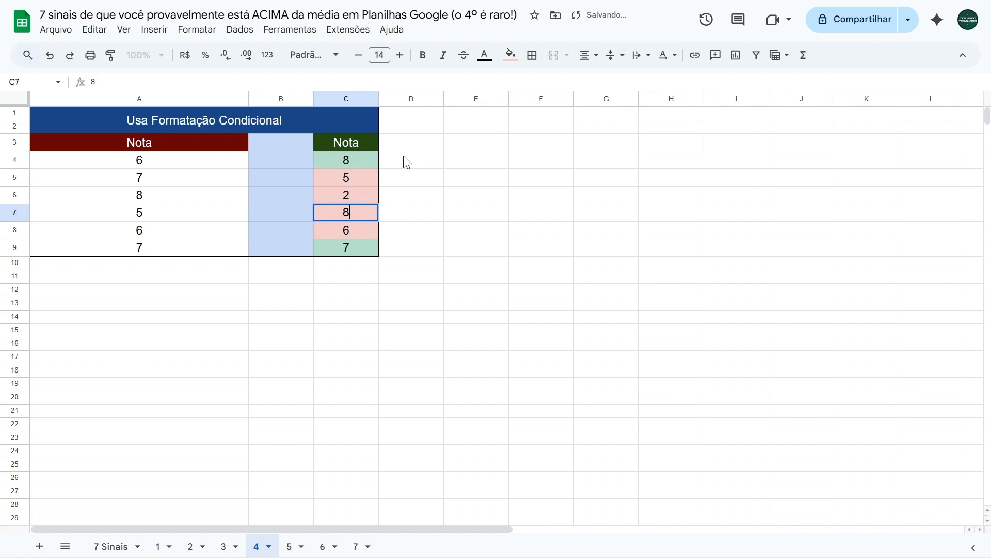
key(Return)
text(7)
key(Return)
text(9)
key(Left)
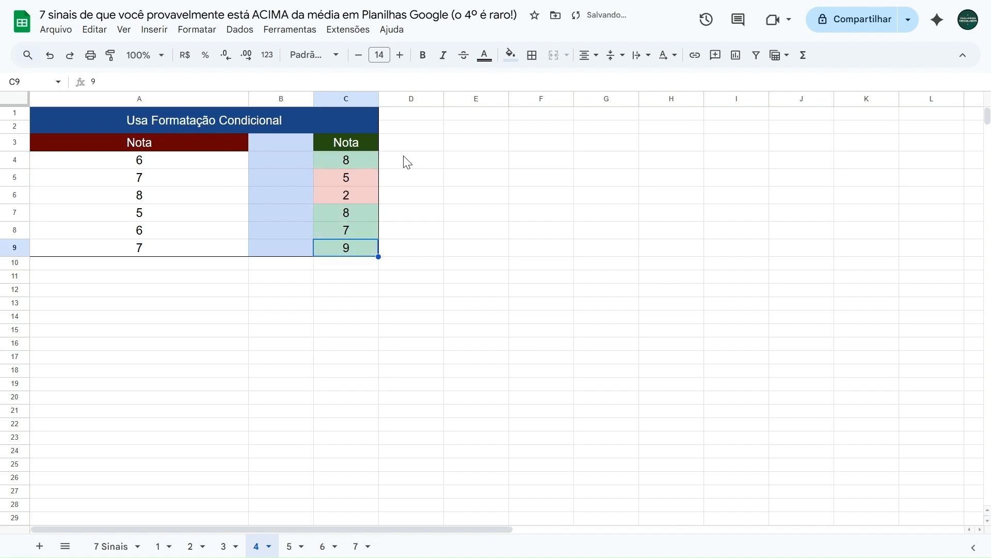
Undo the trial grades entered in C4:C9
key(Right)
text(2)
key(Left)
key(ctrl+z)
key(ctrl+z)
key(ctrl+z)
key(ctrl+z)
key(ctrl+z)
key(ctrl+z)
key(ctrl+z)
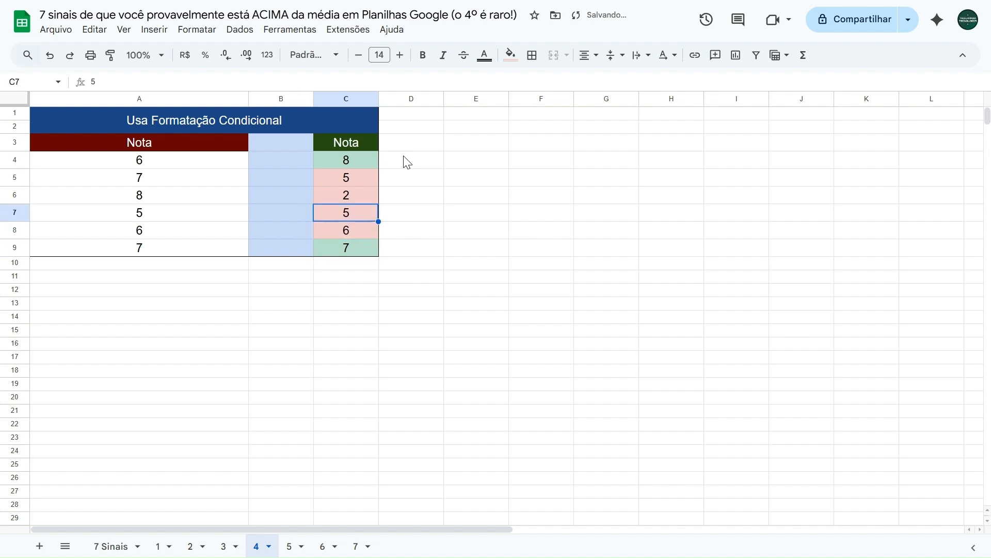
Delete both conditional formatting rules applied to C4:C9
drag(348, 163, 332, 247)
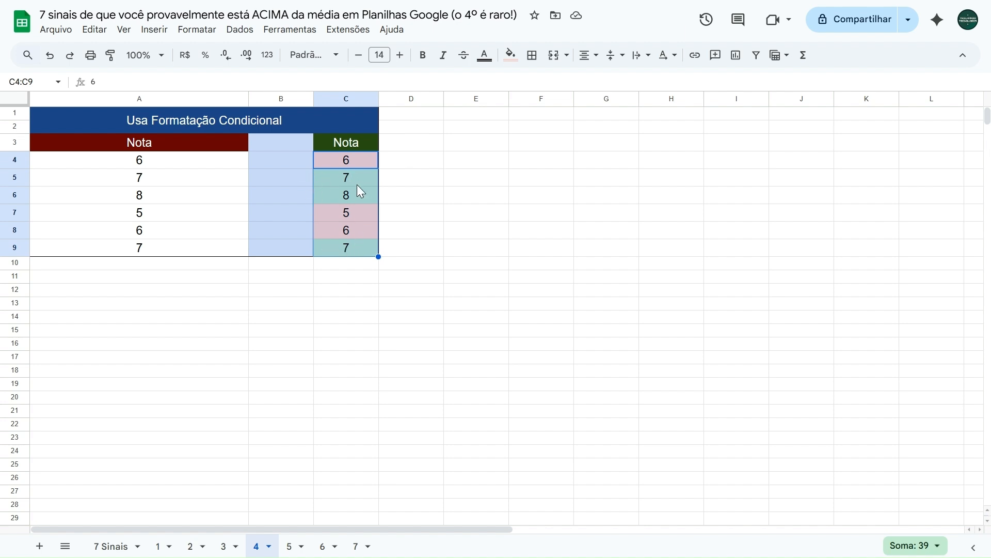
click(198, 31)
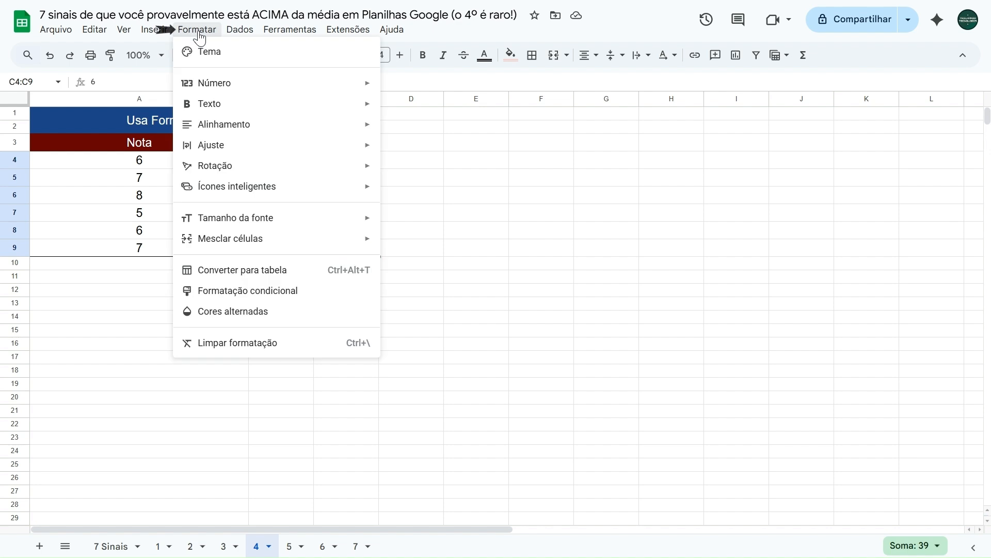
click(257, 292)
mouse_move(901, 113)
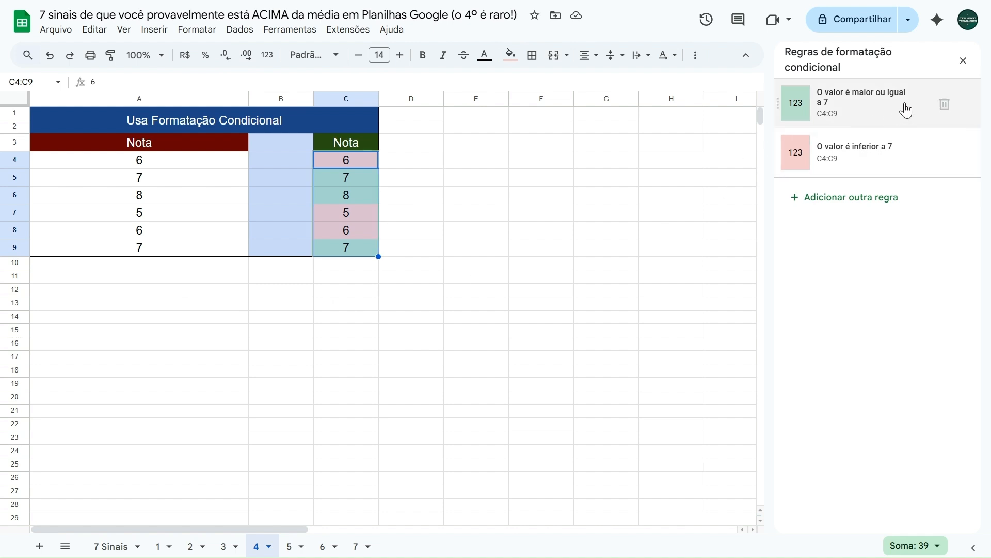
click(945, 105)
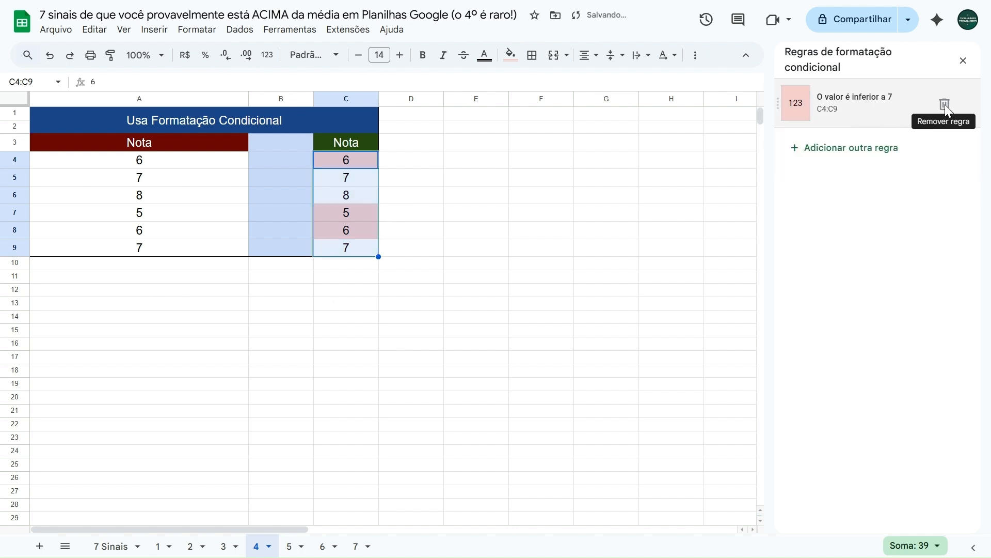
click(945, 104)
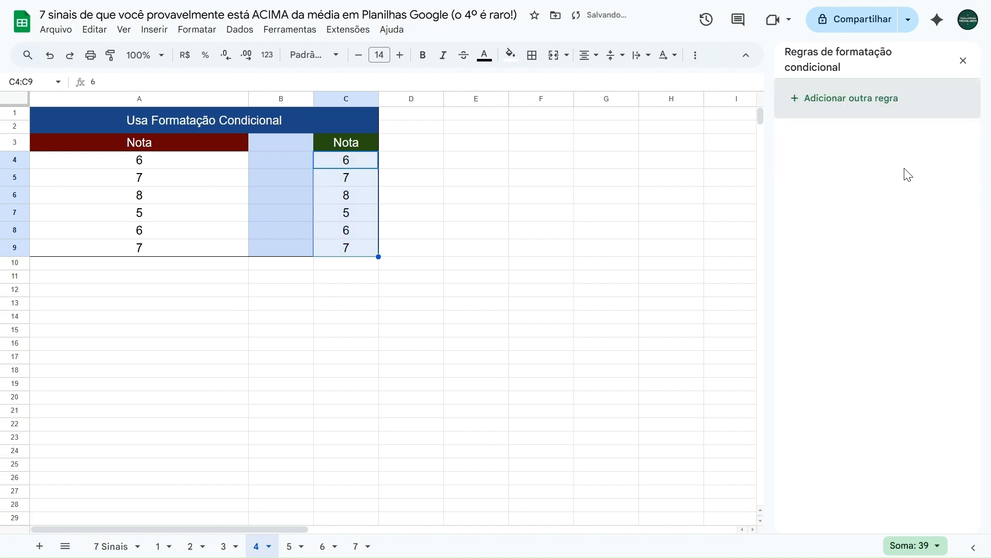
Add a new conditional formatting rule for C4:C9 and review the available format conditions
click(835, 106)
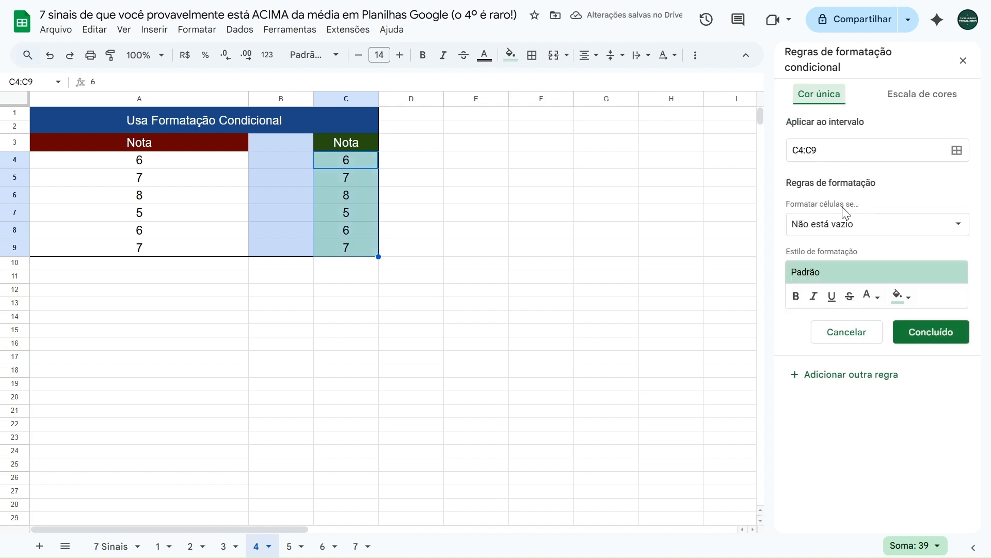
click(841, 226)
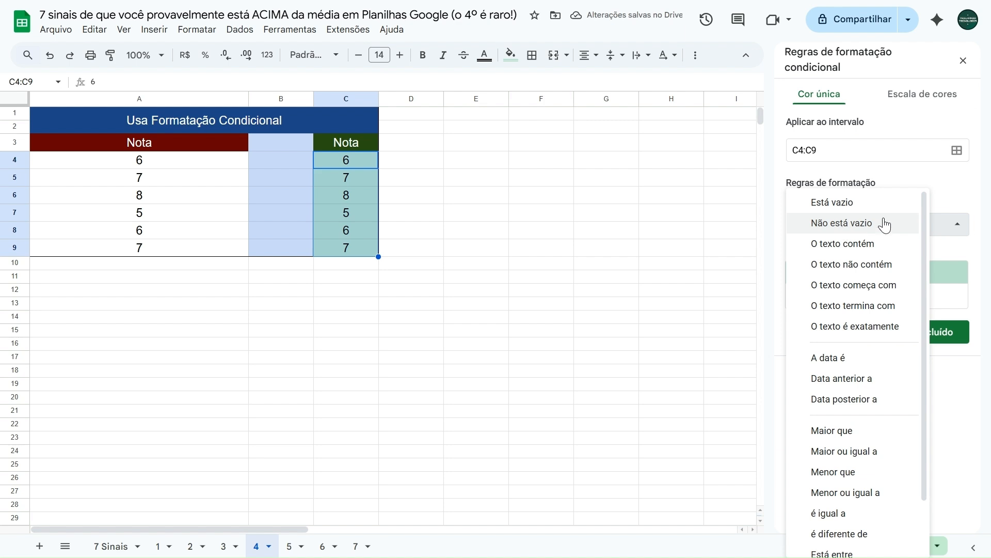
scroll(807, 315, down, 1)
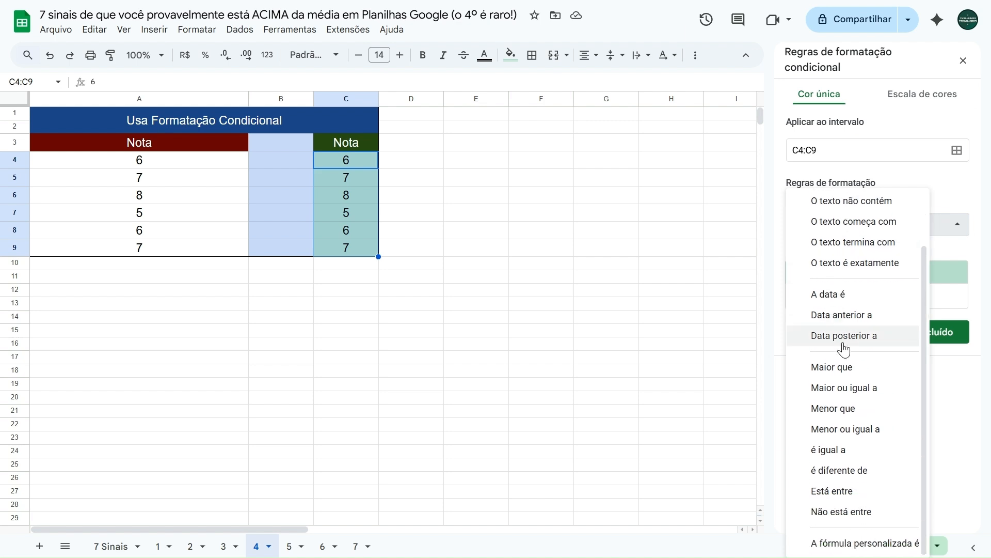
scroll(834, 362, up, 1)
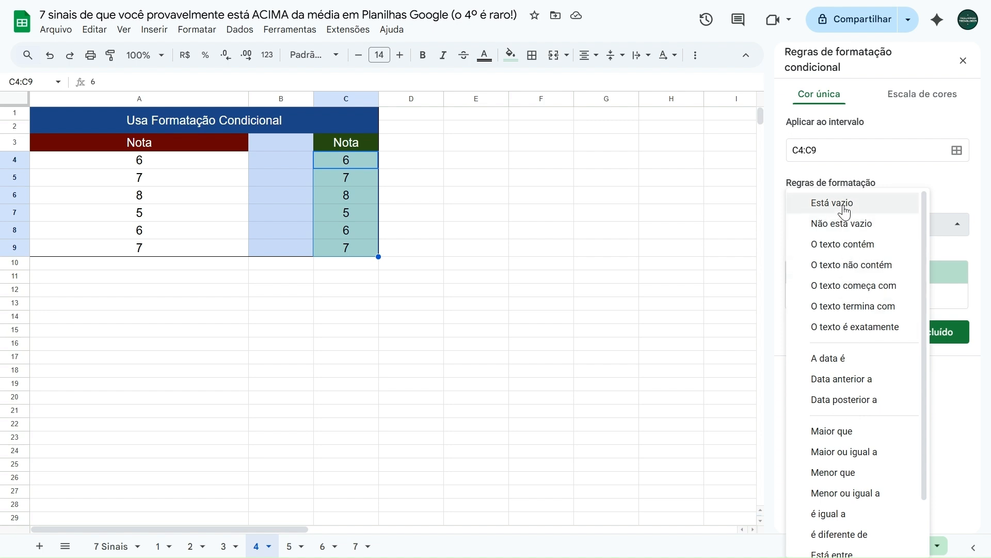
scroll(835, 336, down, 1)
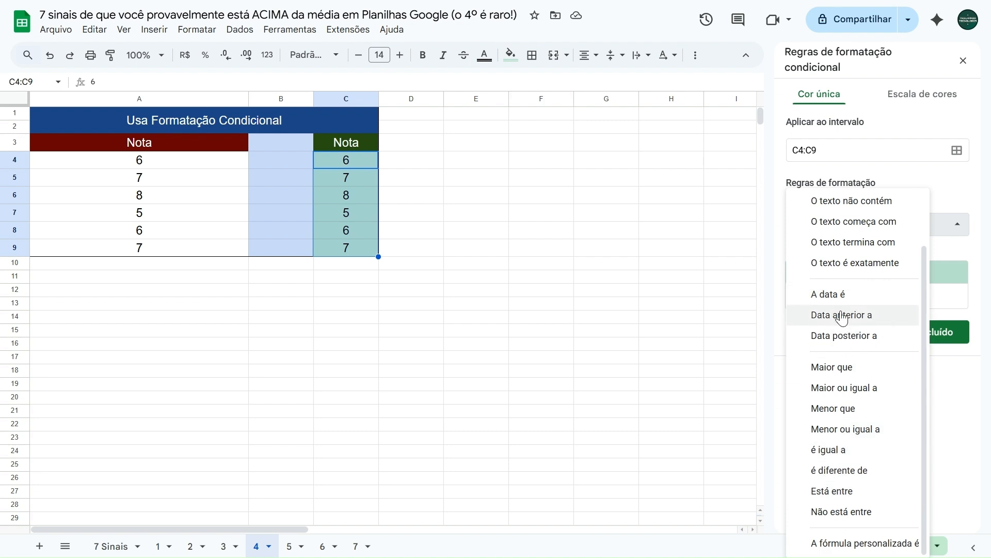
scroll(840, 317, up, 2)
scroll(838, 362, down, 2)
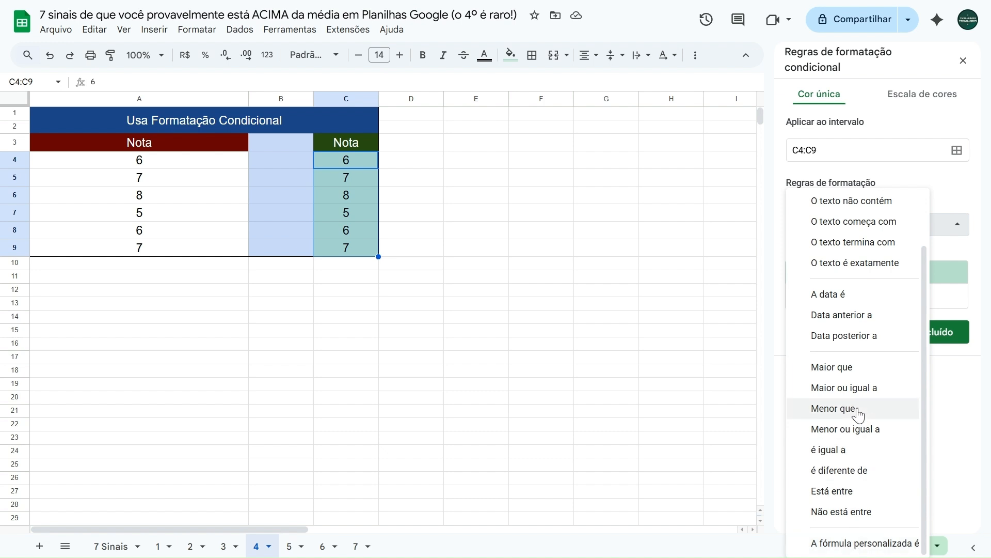
scroll(853, 370, up, 2)
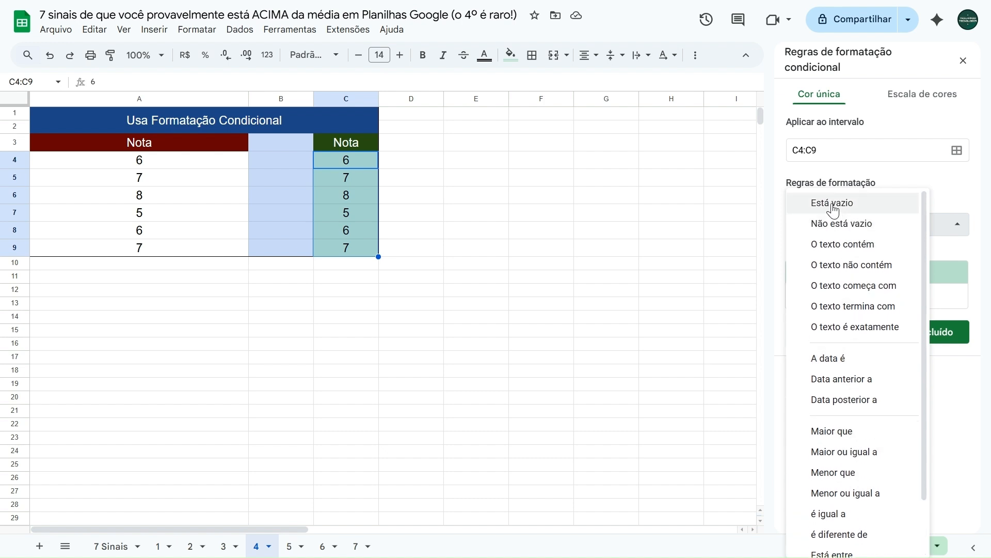
scroll(842, 380, down, 2)
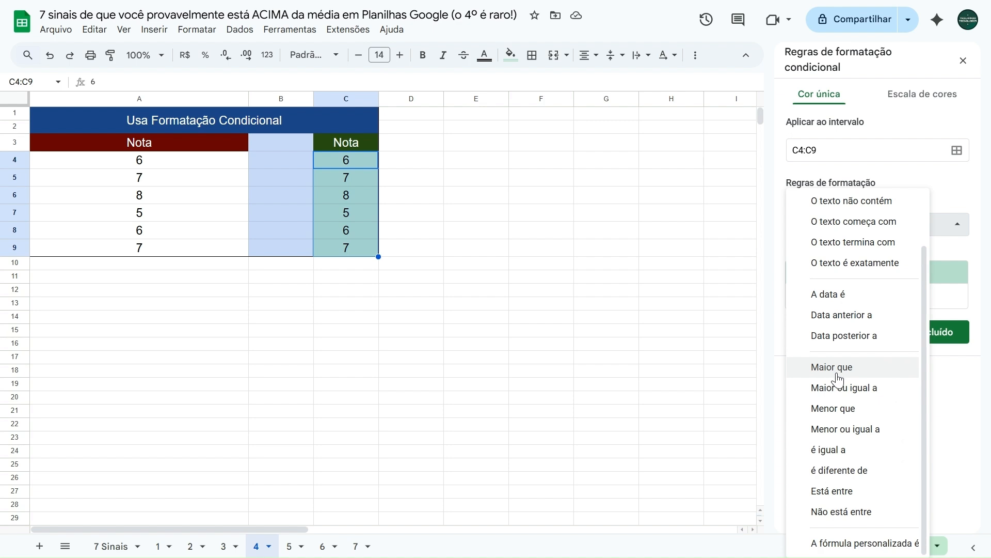
Set the rule to "Maior ou igual a" 7 with a light green fill and save it
click(841, 388)
click(852, 255)
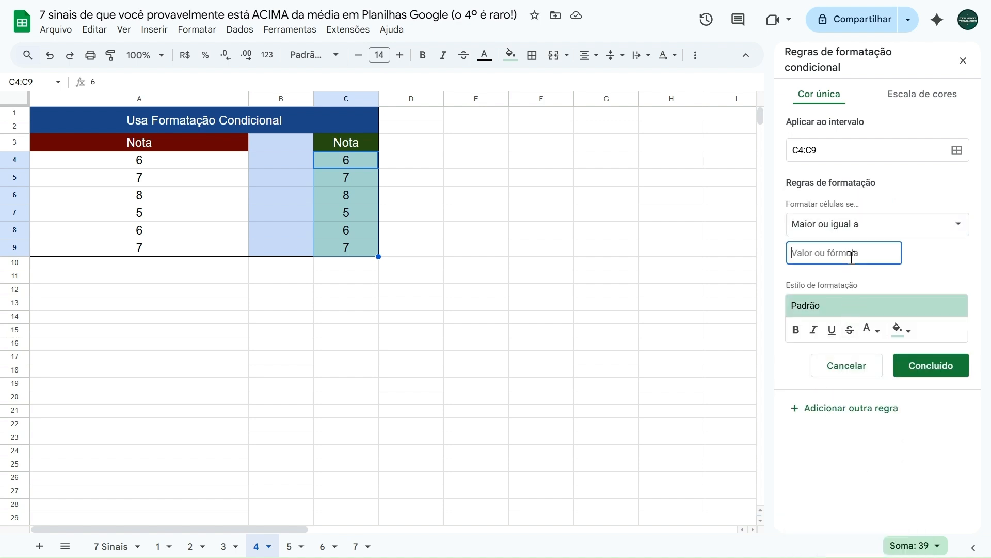
text(7)
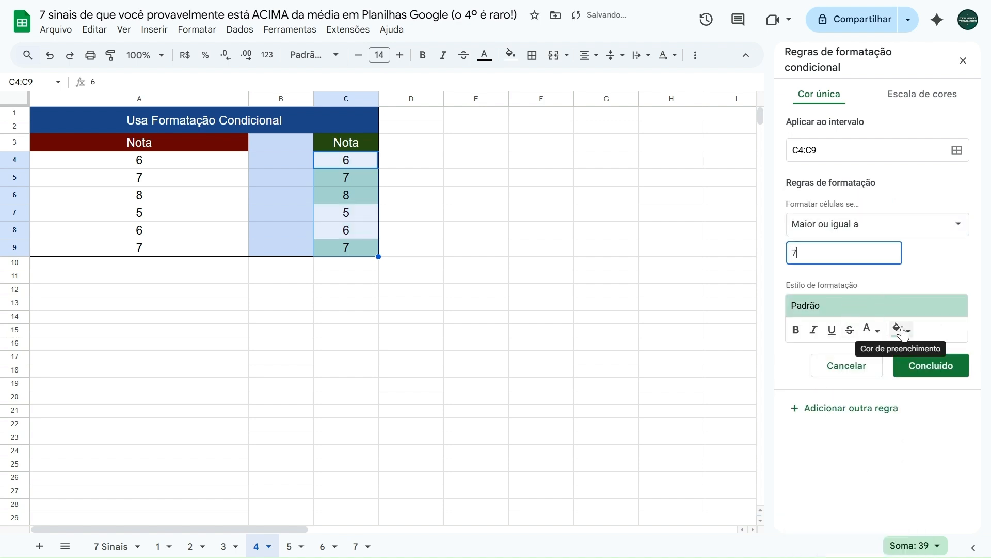
click(901, 331)
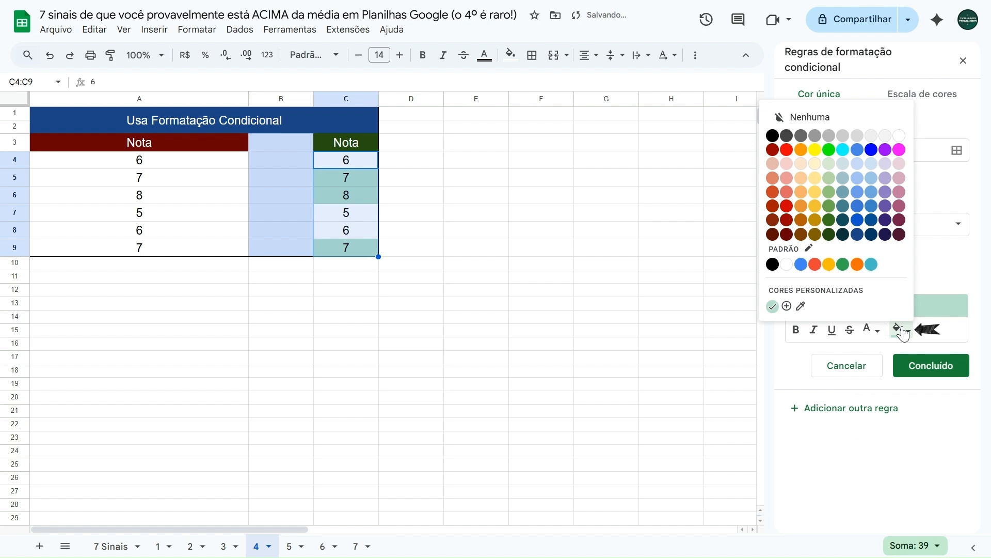
click(830, 165)
click(913, 367)
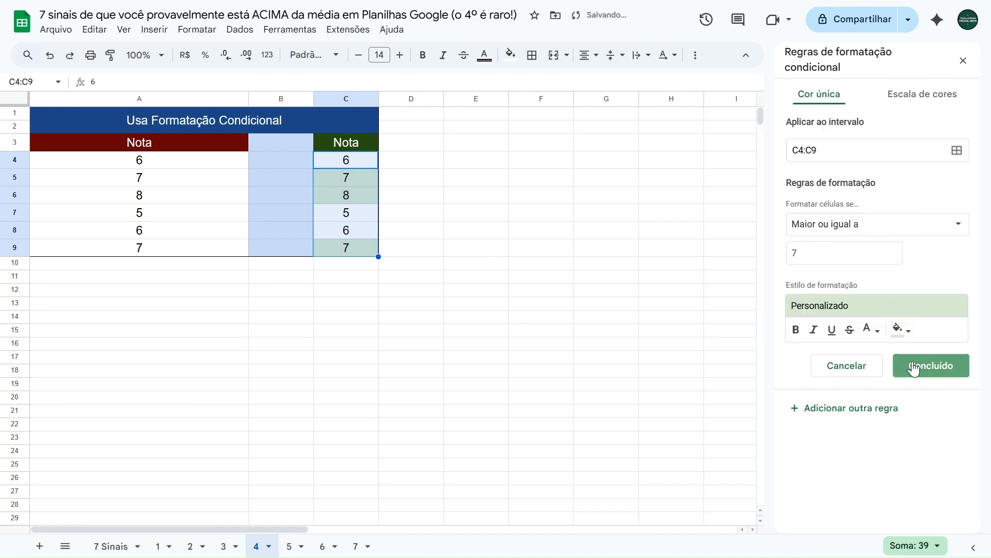
Add a second rule for C4:C9 using "Menor que" 7 with a vermelho-claro 3 fill, save it and close the rules
click(841, 155)
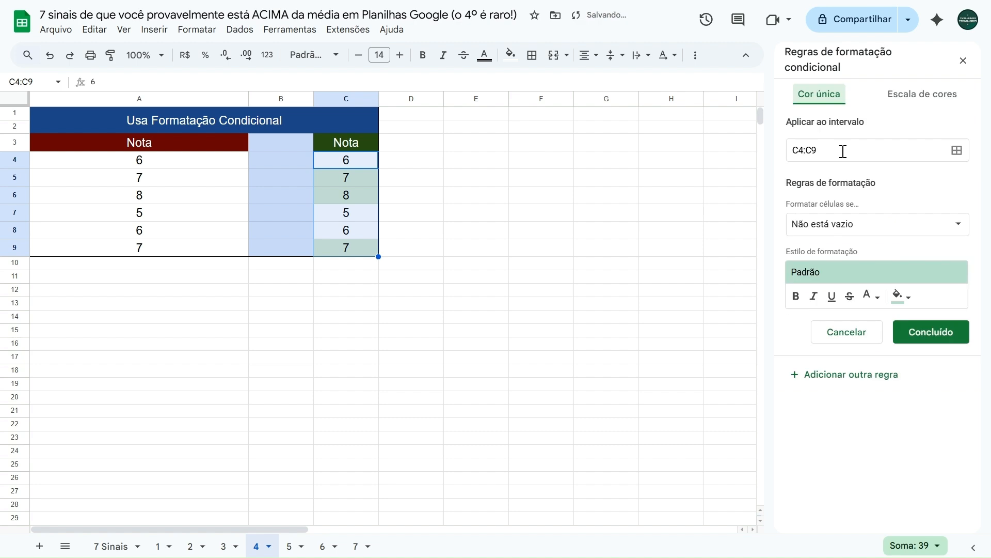
click(821, 226)
scroll(847, 380, down, 3)
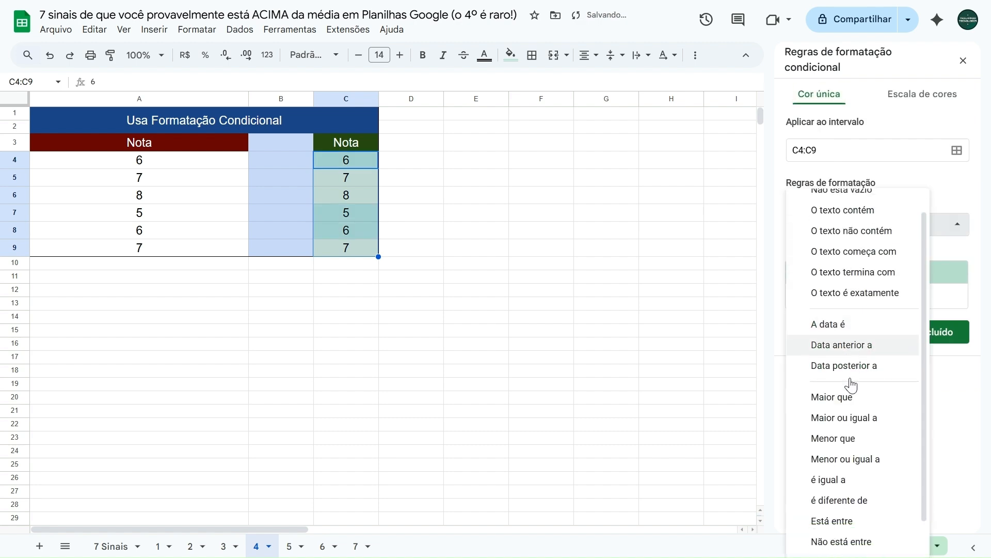
click(827, 409)
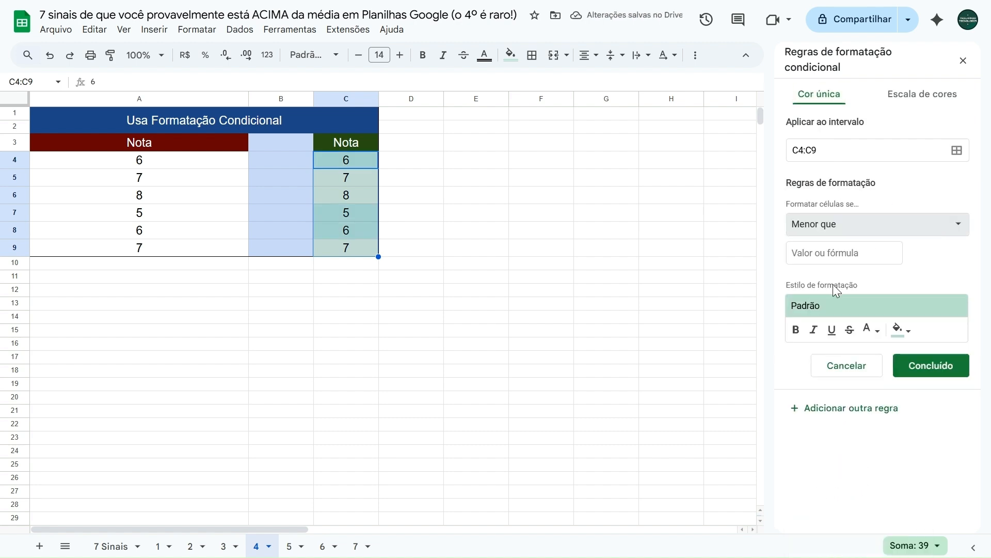
click(831, 253)
text(7)
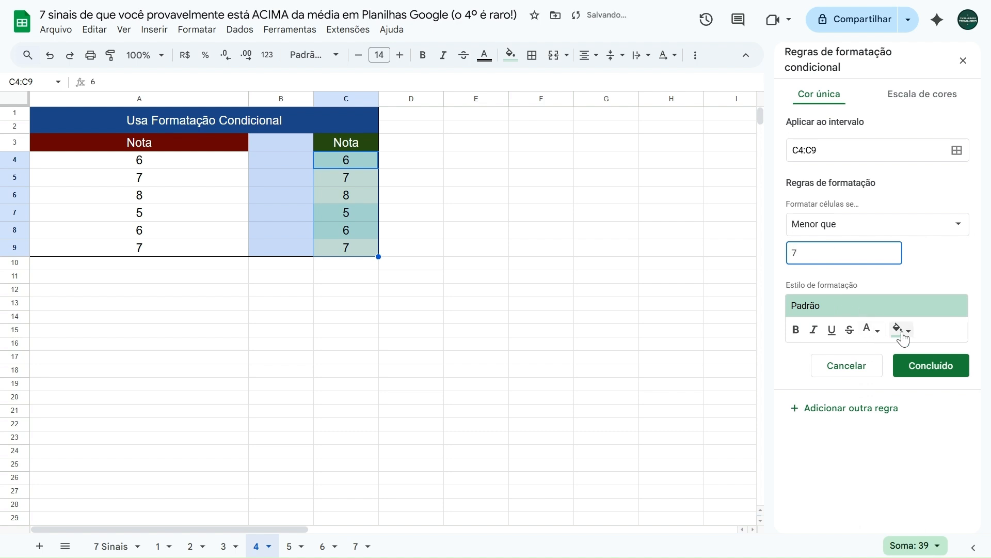
click(901, 329)
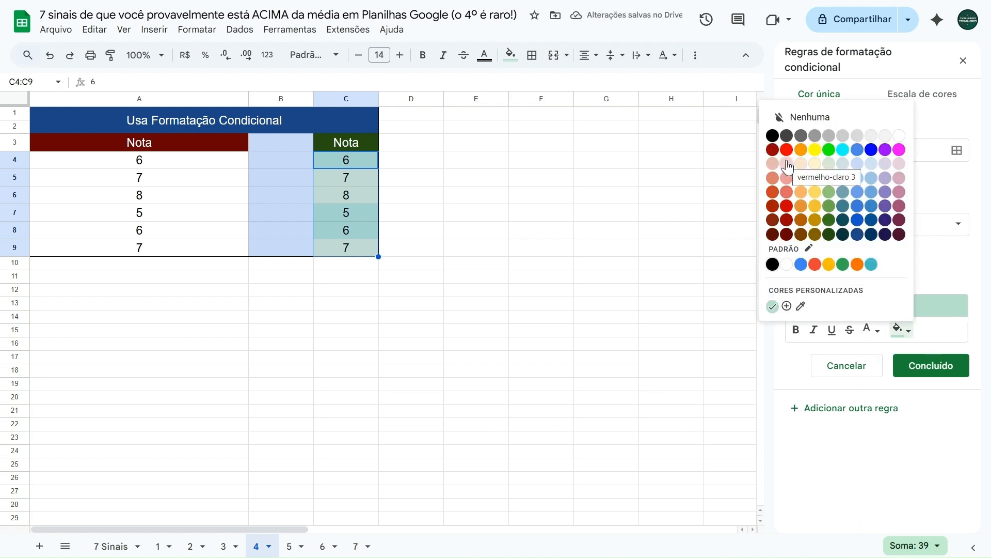
click(787, 165)
click(910, 363)
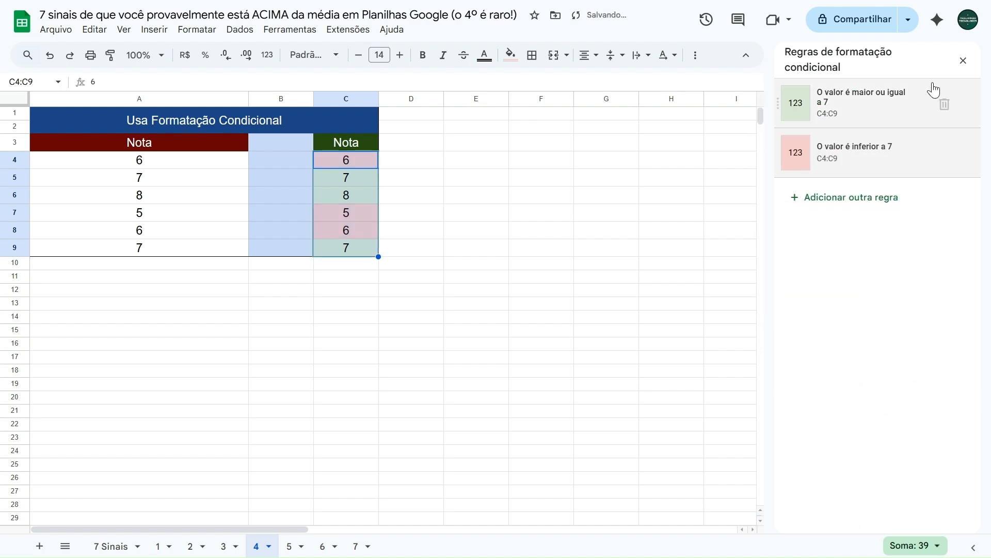
click(962, 62)
Test the new rules by setting the grades in C4 and C7 to 9 and in C8 to 8
click(279, 166)
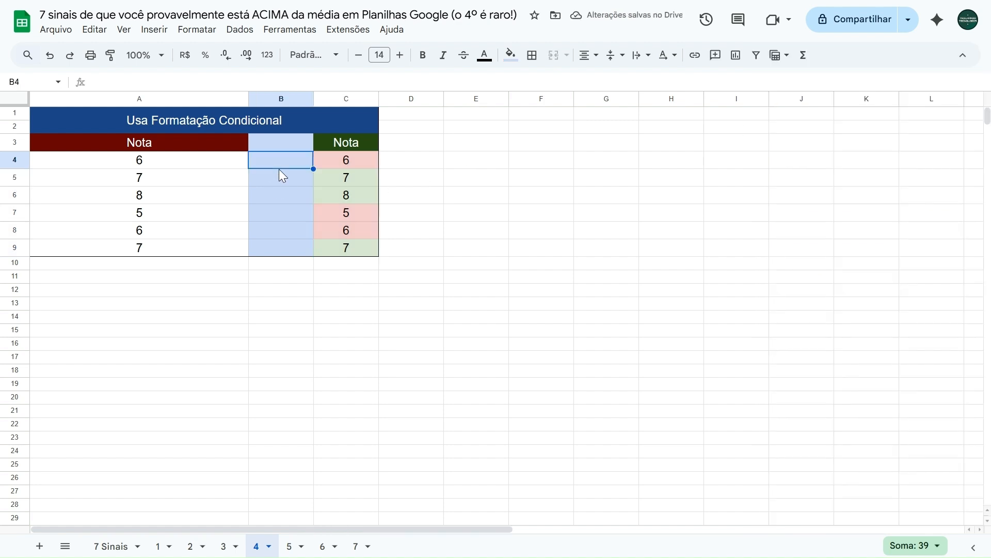
click(339, 165)
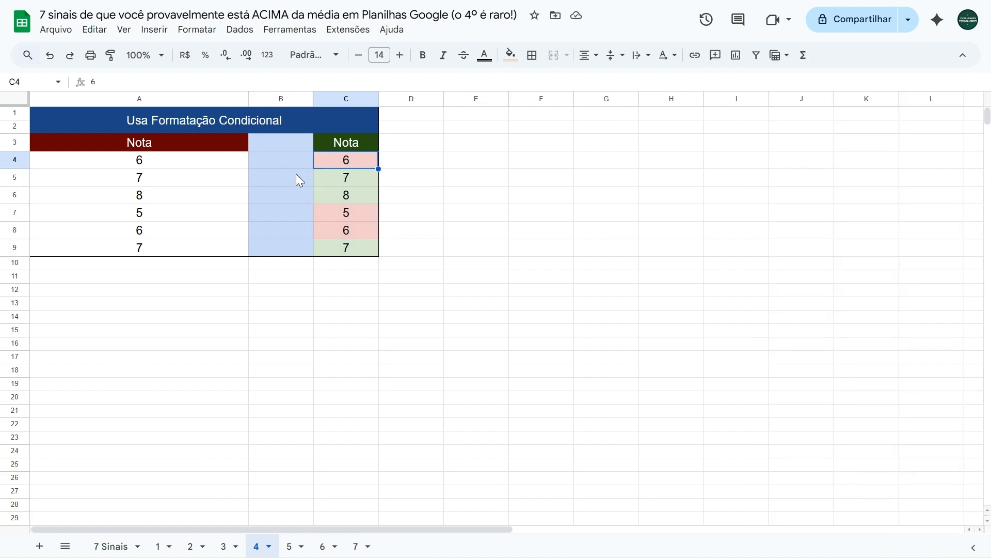
key(Left)
key(Right)
key(ctrl+z)
key(ctrl+z)
key(ctrl+z)
key(ctrl+z)
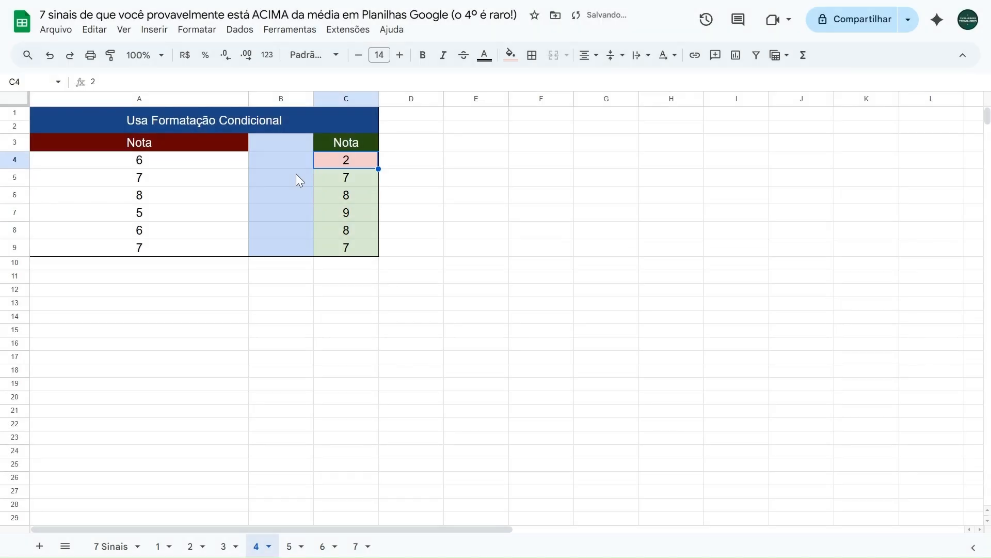
key(ctrl+z)
key(Left)
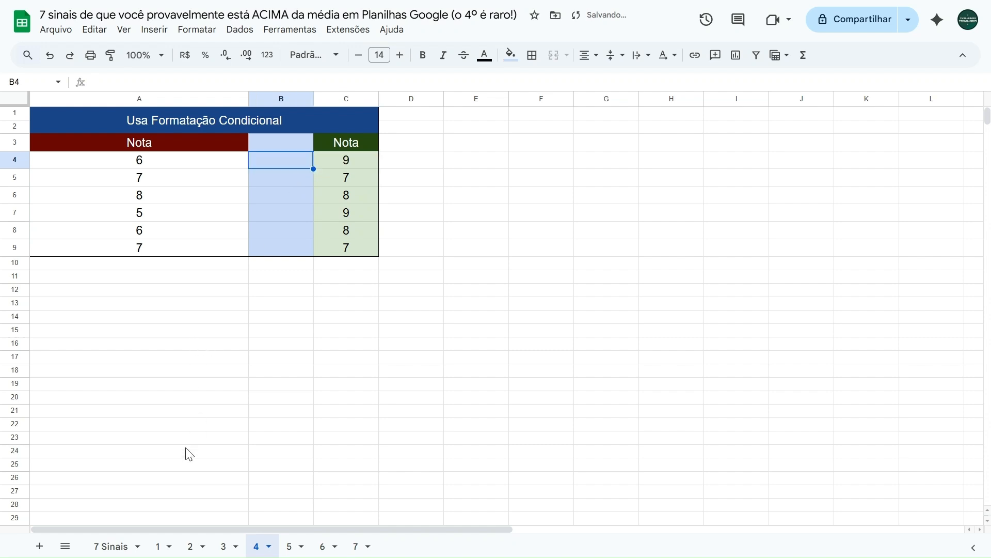
Reveal the fifth sign on the 7 Sinais sheet by copying A5's formatting onto B5
click(103, 545)
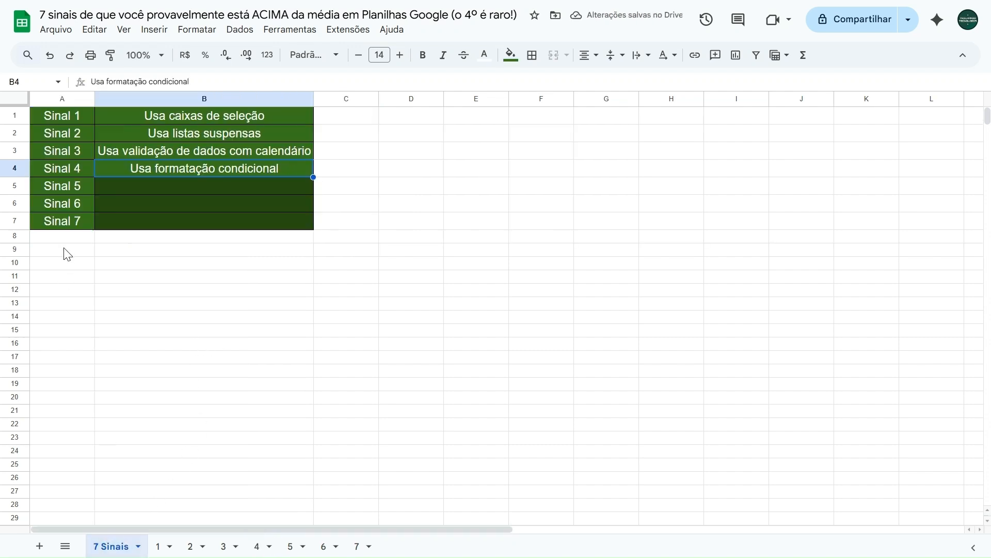
click(66, 190)
click(110, 55)
click(170, 191)
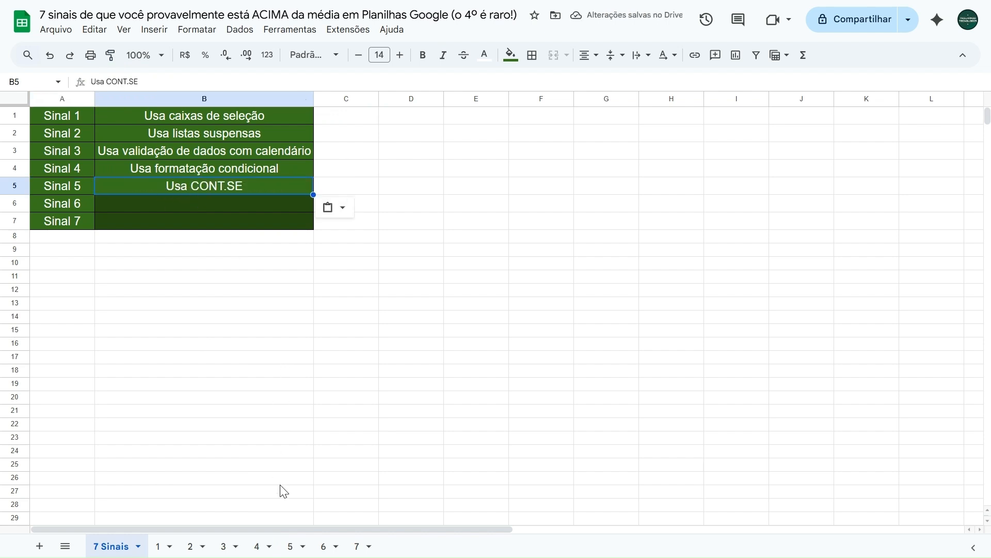
On sheet 5, examine the approval status and grade entries in B4:B18, including the text entry in B4
click(290, 546)
click(454, 191)
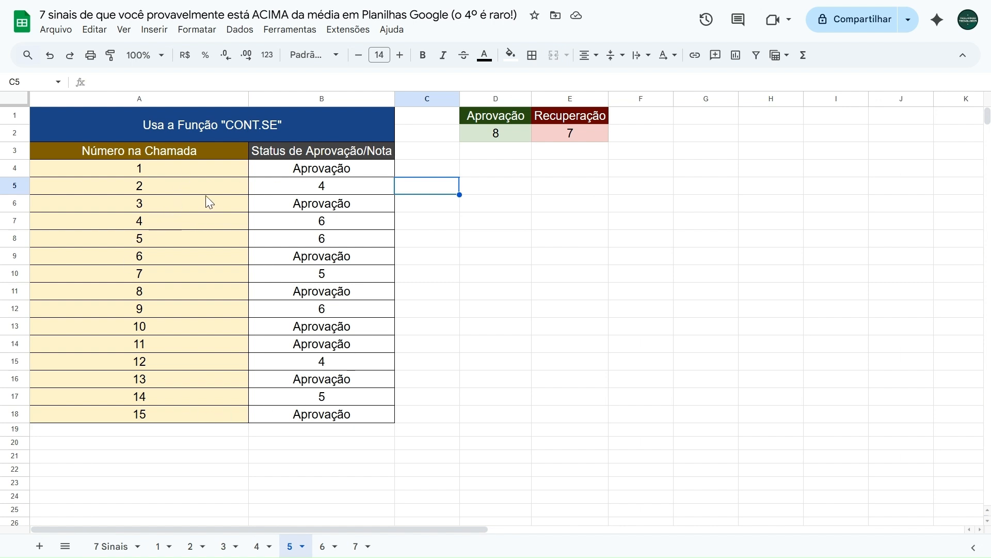
drag(300, 172, 301, 415)
click(408, 175)
click(361, 174)
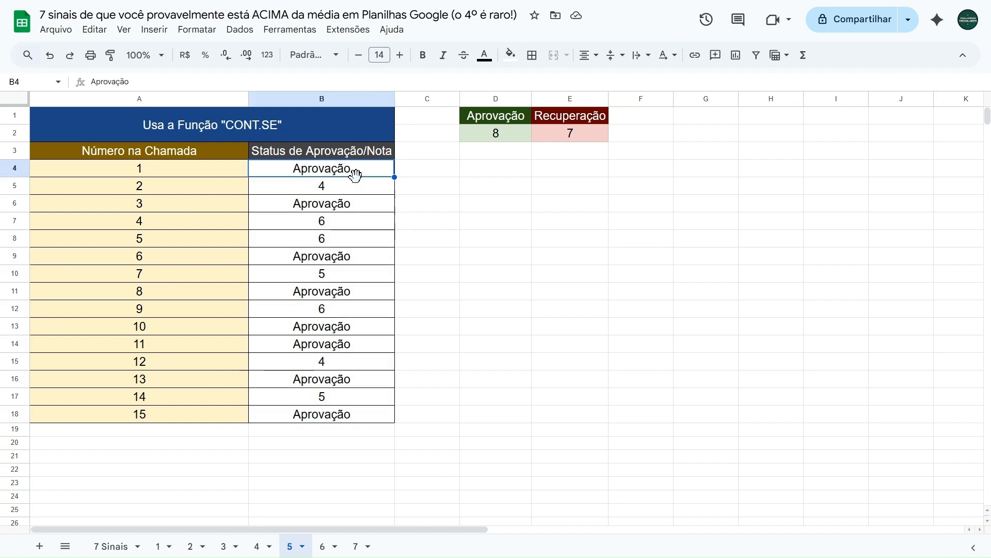
Examine the numeric grades in B5, B7, B8, B10, B12, B15 and B17
click(353, 191)
click(342, 224)
click(339, 240)
click(336, 273)
click(335, 308)
click(325, 363)
click(324, 396)
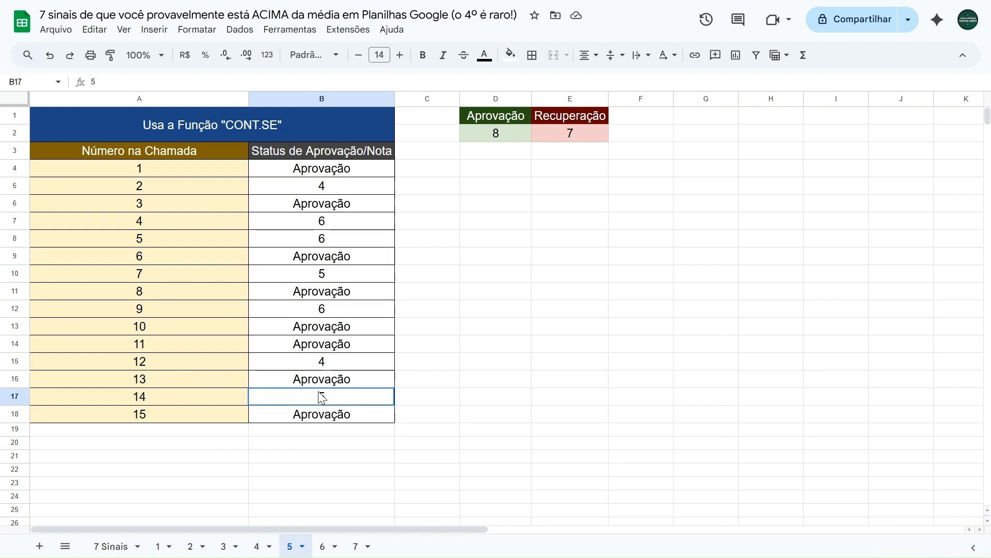
Select every "Aprovação" entry in B4:B18 together to count the students who passed
click(509, 118)
click(293, 170)
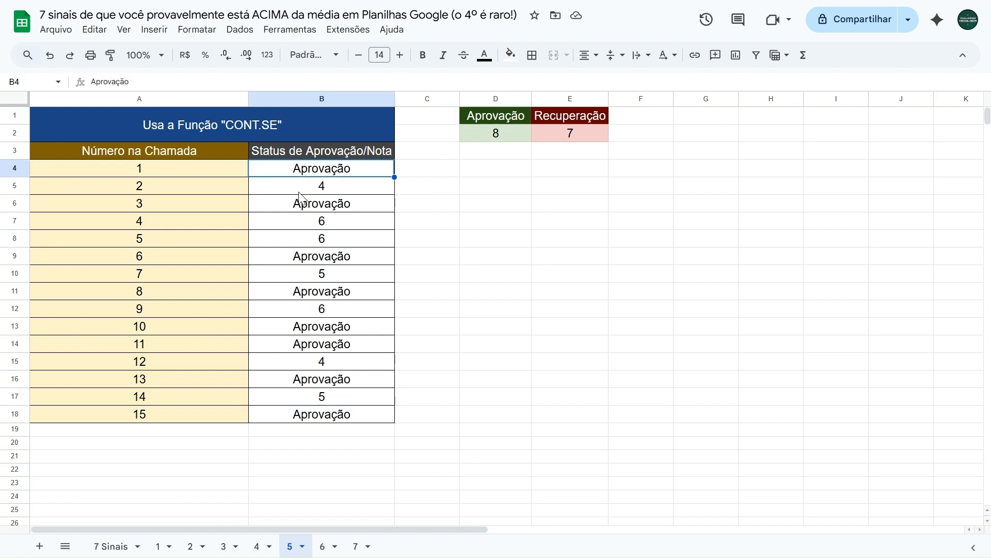
ctrl+click(302, 204)
ctrl+click(305, 257)
ctrl+click(314, 293)
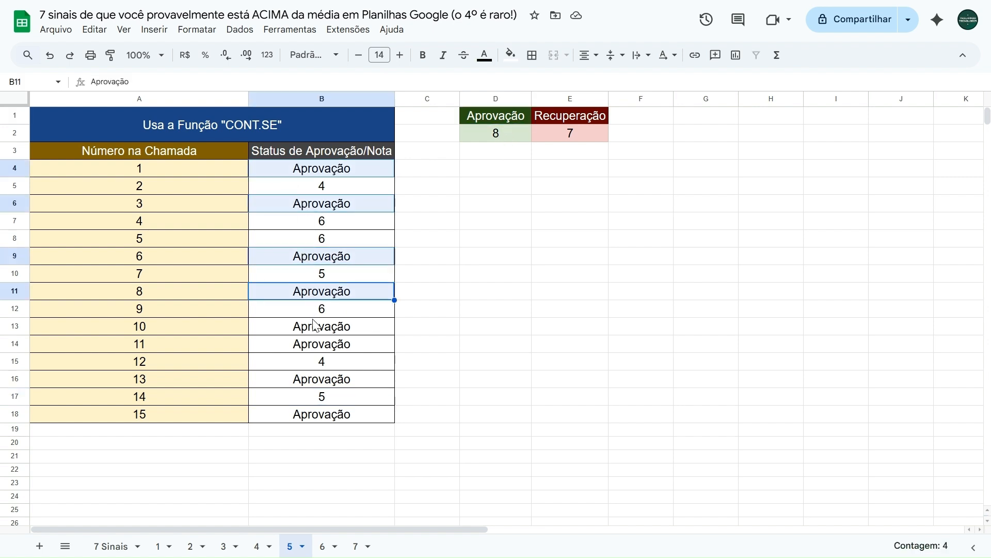
ctrl+click(316, 327)
ctrl+click(313, 345)
ctrl+click(319, 379)
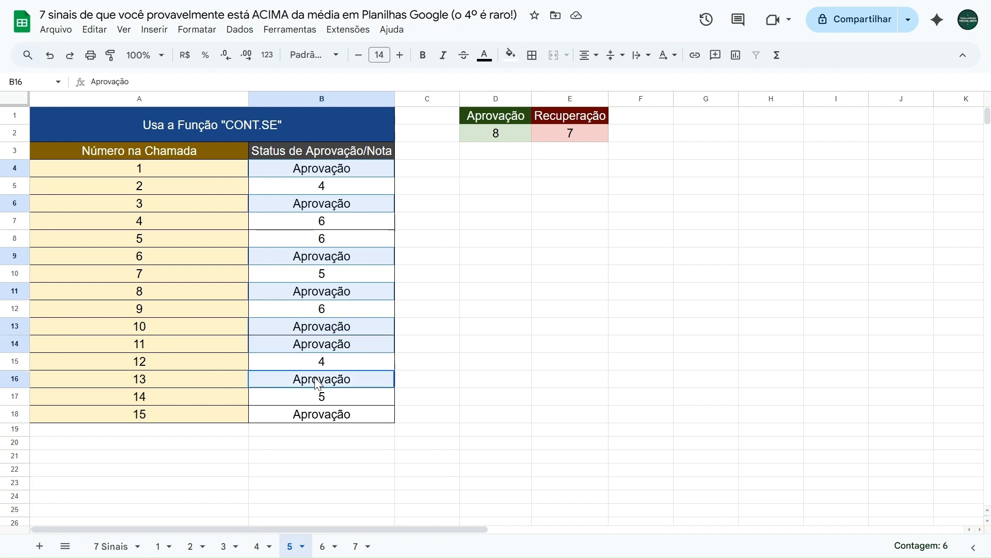
ctrl+click(321, 416)
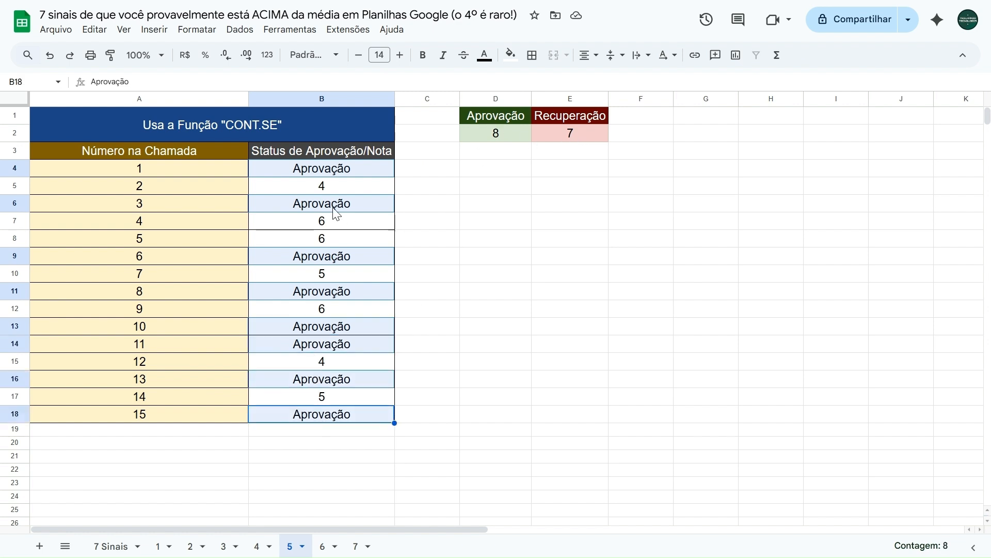
Select the numeric grades B5, B7, B8, B10, B12, B15 and B17 together to count the students in recovery
click(329, 188)
click(333, 221)
click(329, 243)
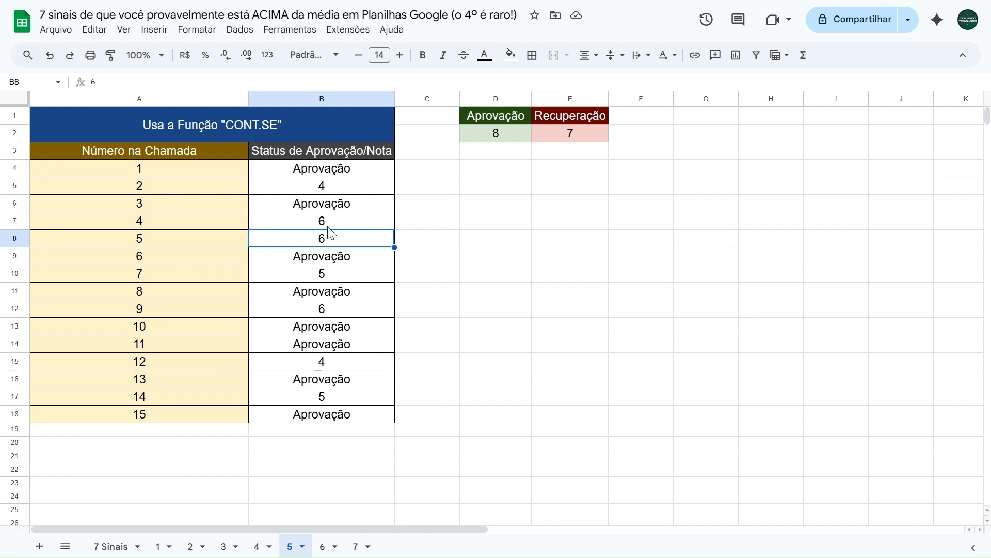
click(330, 189)
ctrl+click(330, 221)
ctrl+click(331, 238)
ctrl+click(331, 273)
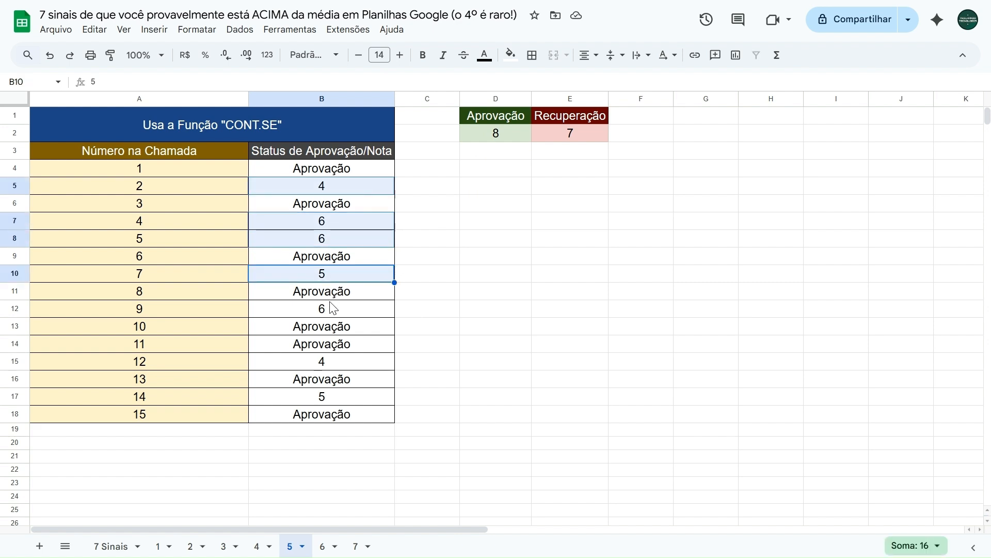
ctrl+click(332, 309)
ctrl+click(333, 361)
ctrl+click(331, 397)
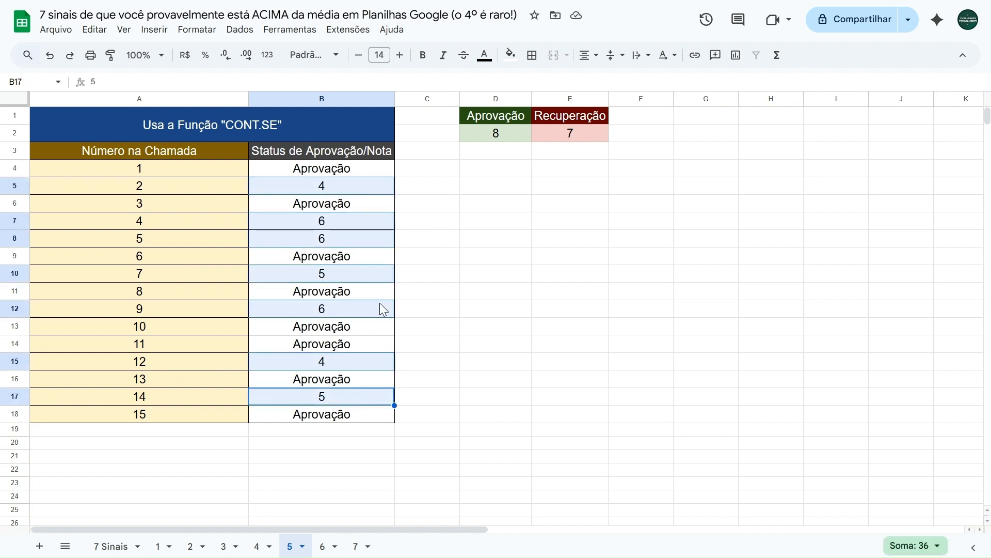
Clear the existing results below the Aprovação and Recuperação headings in D2:E2
click(426, 207)
scroll(146, 214, down, 13)
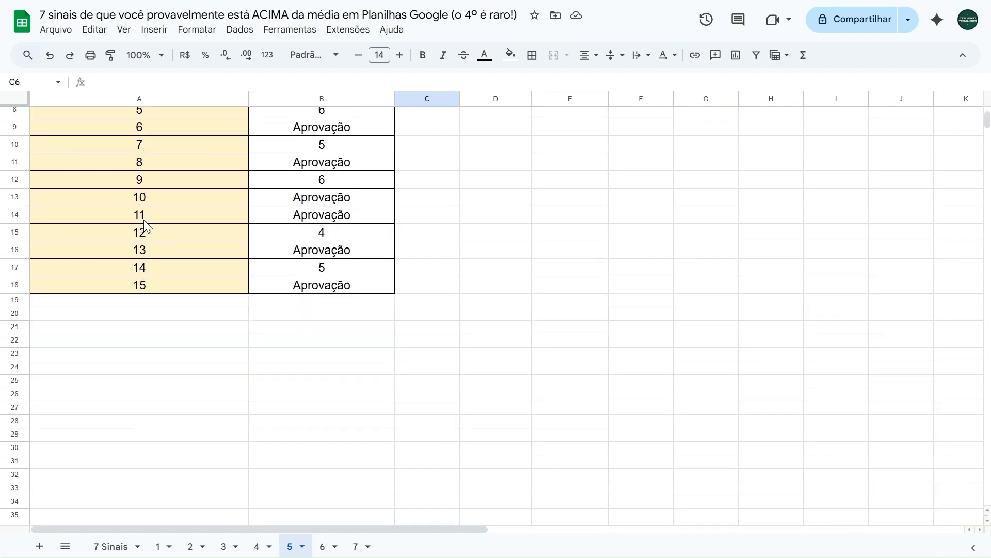
scroll(148, 220, up, 13)
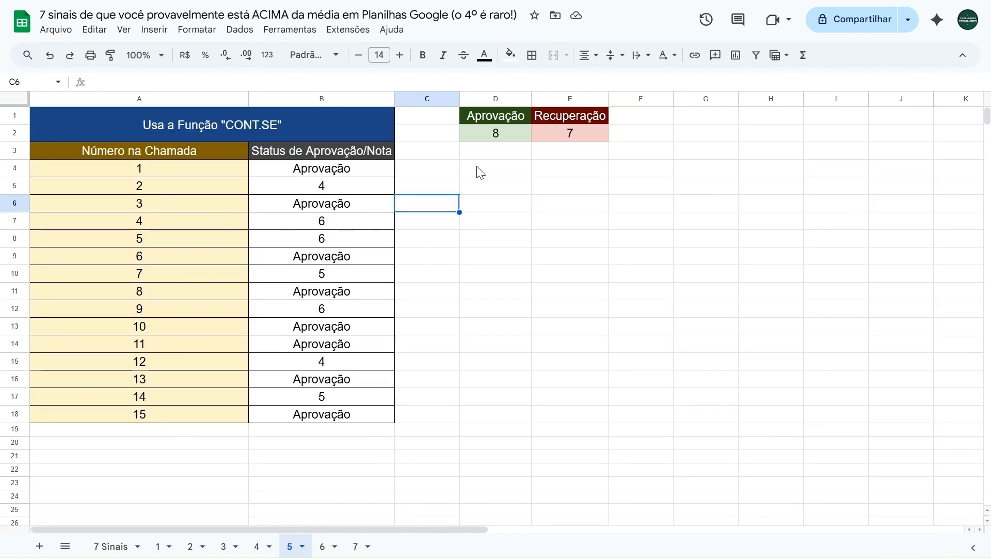
key(Up)
key(Up)
key(Up)
key(Up)
key(shift+Right)
key(shift+Right)
key(Delete)
key(Down)
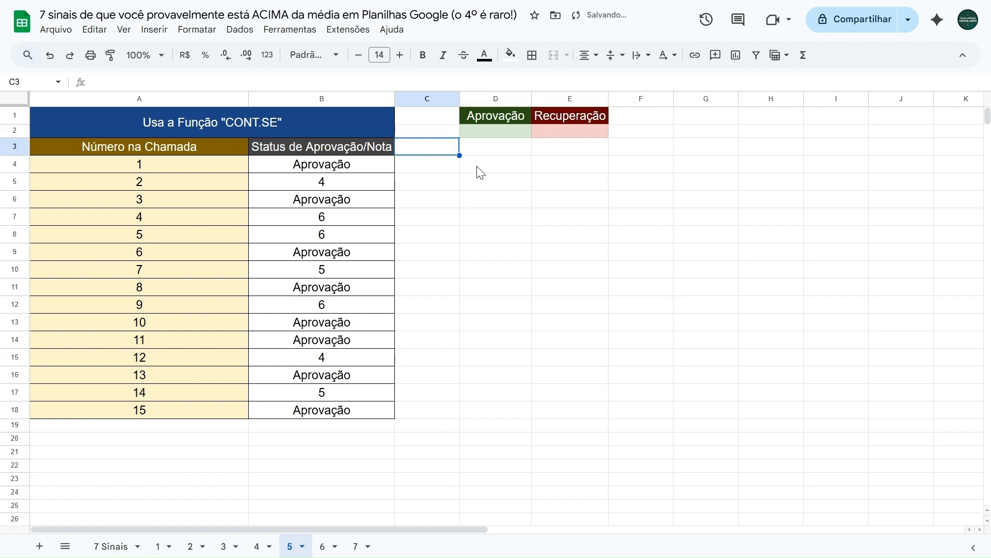
Enter =CONT.SE(B4:B18;"Aprovação") in D2 to count the approved students
key(Up)
key(Right)
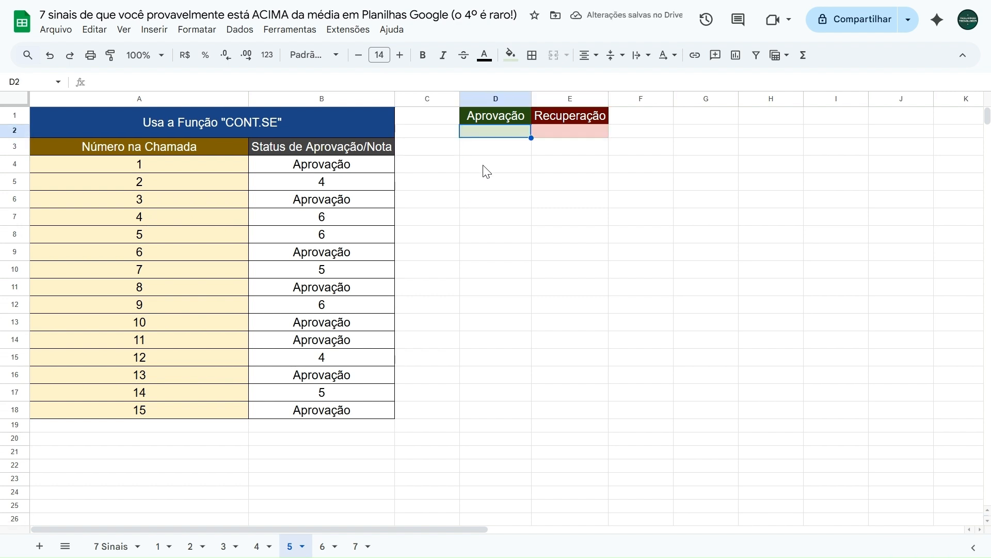
text(=cont.se)
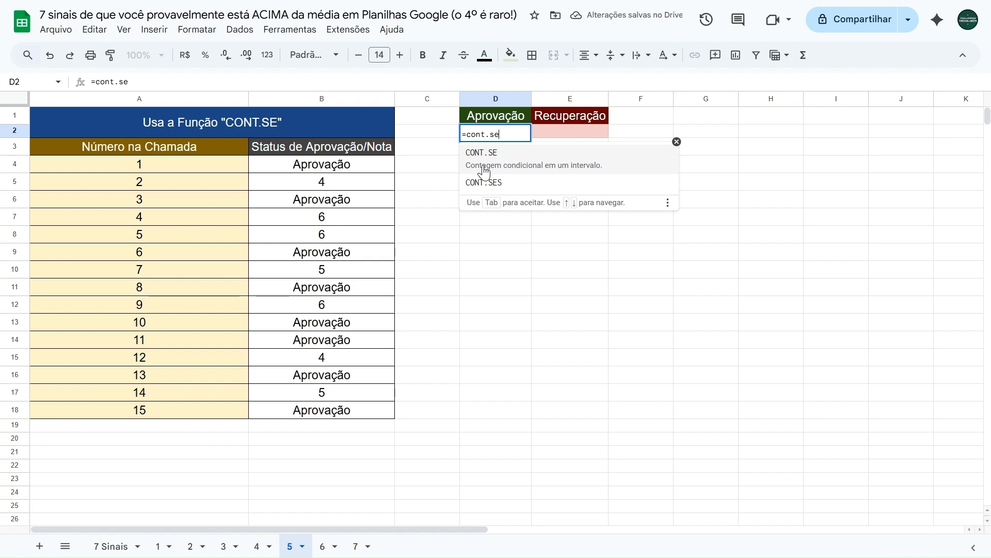
click(517, 161)
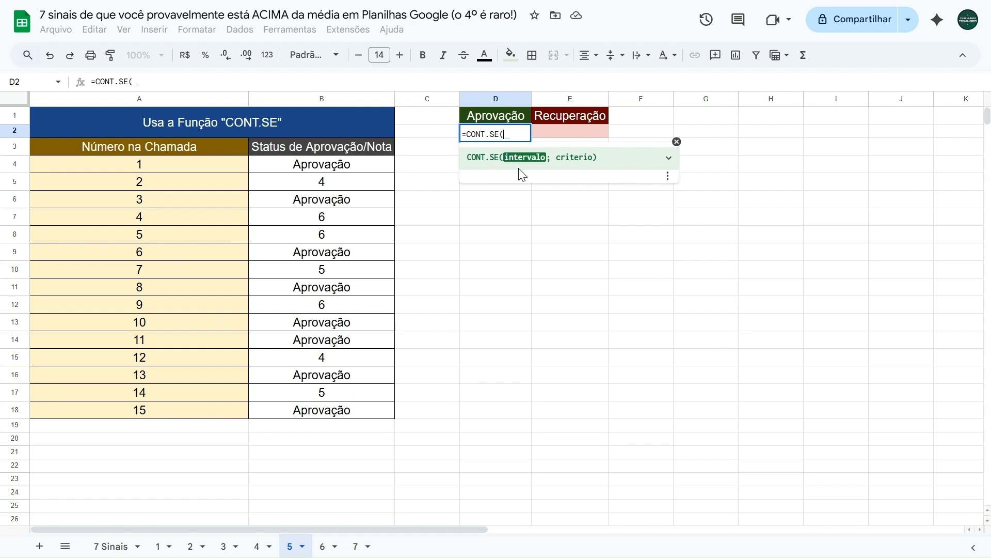
drag(354, 172, 350, 413)
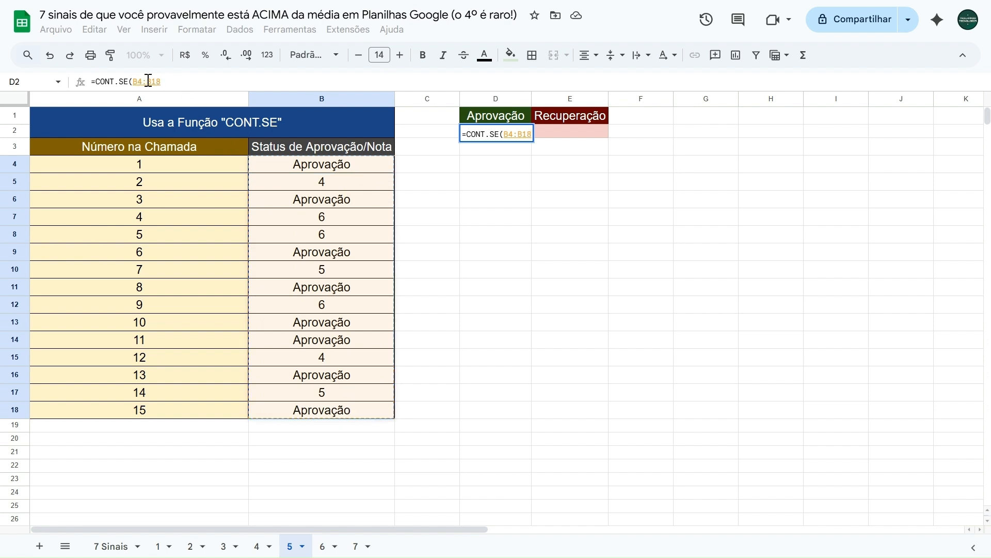
click(170, 81)
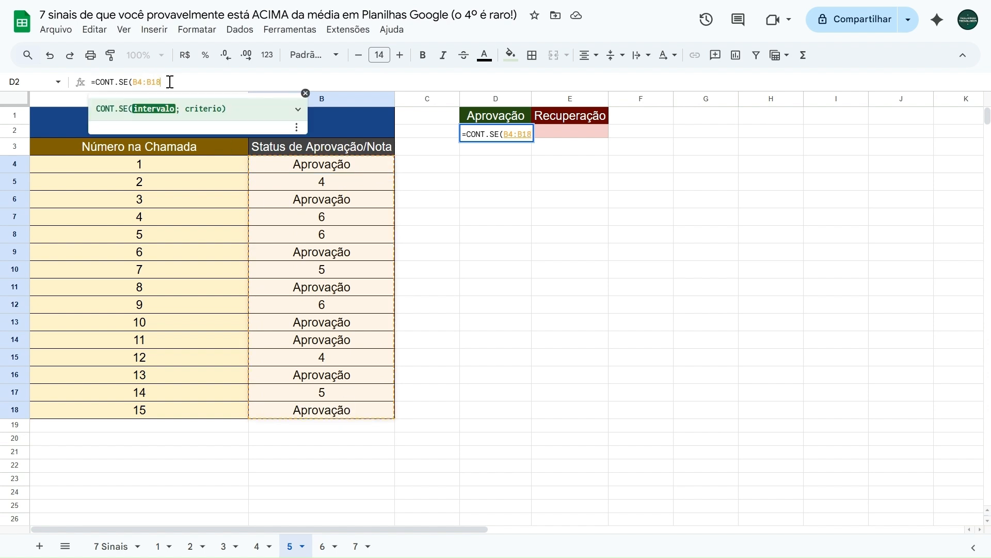
text(;)
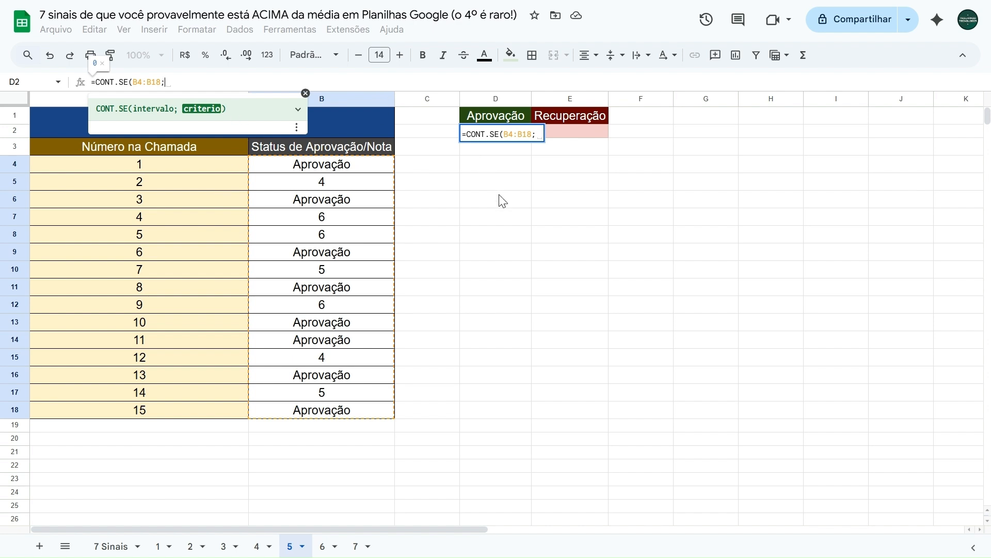
text("")
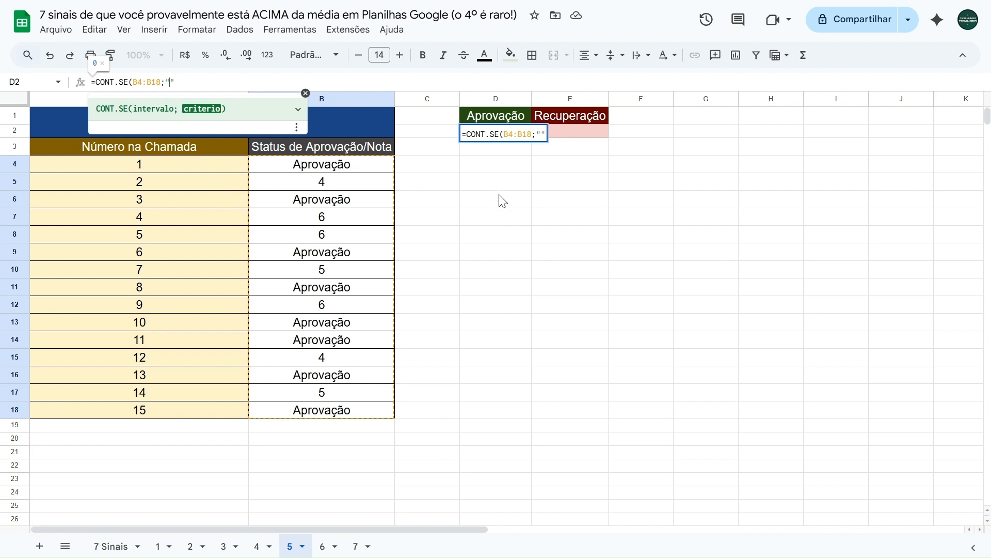
text(Apro)
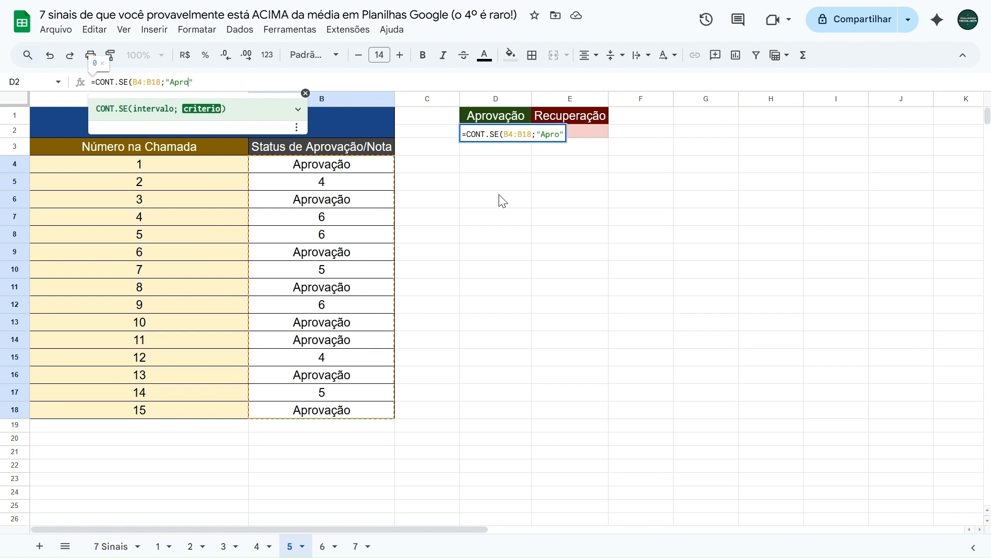
text(vação"))
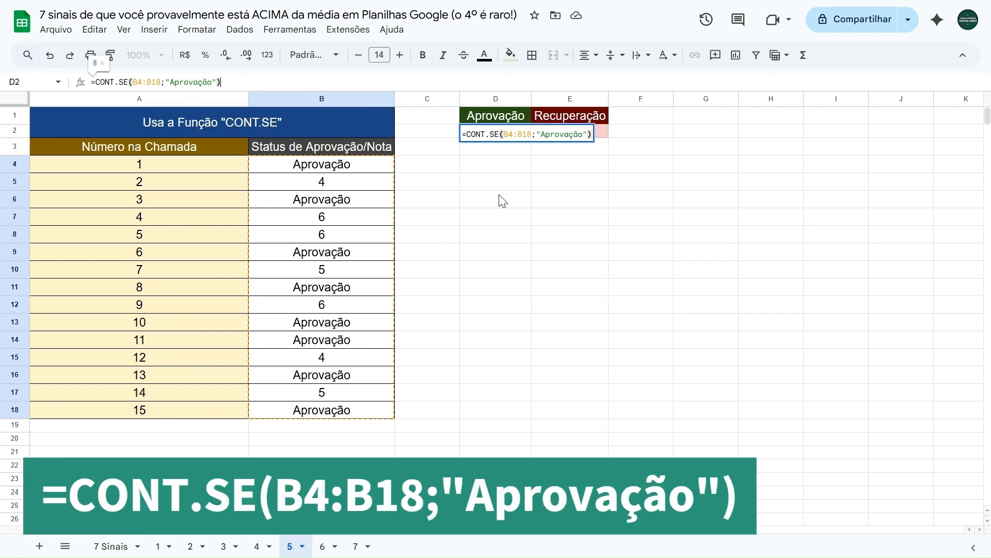
drag(133, 82, 217, 82)
click(171, 82)
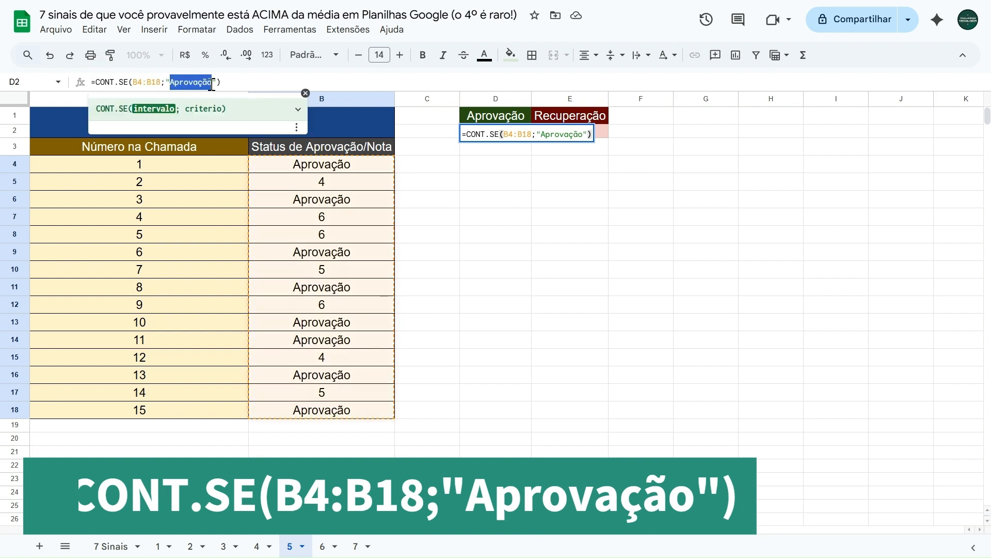
click(248, 82)
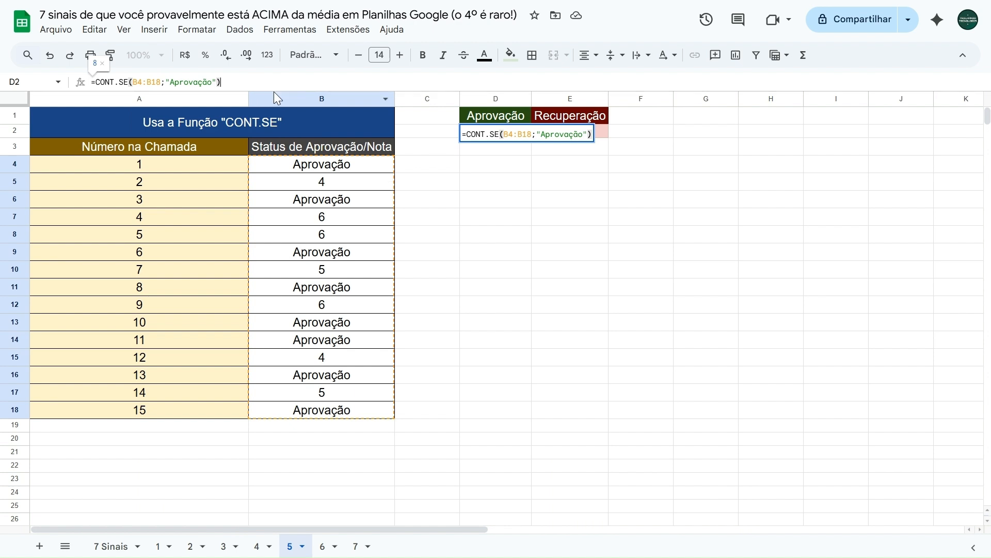
key(Return)
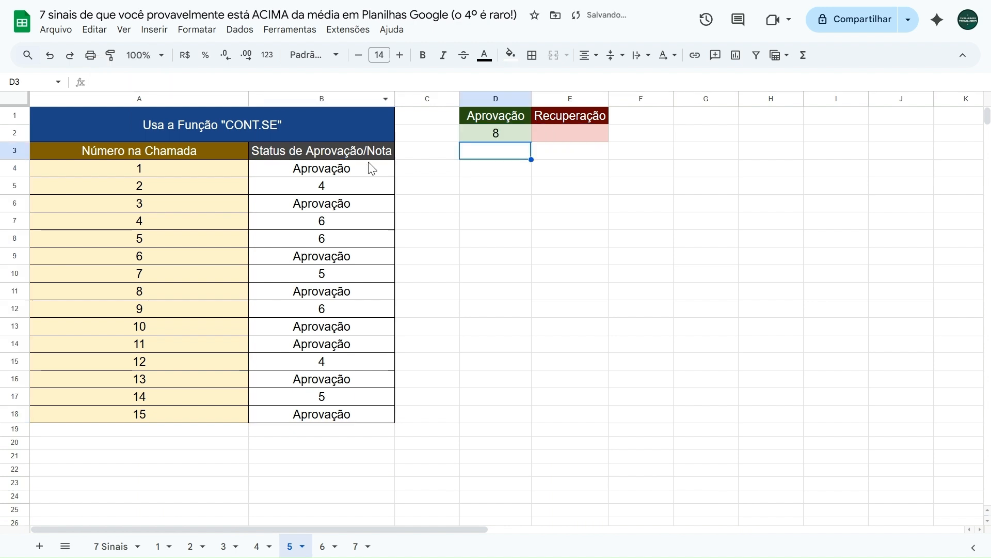
Examine each numeric grade in column B that the Recuperação count in E2 has to include
click(570, 140)
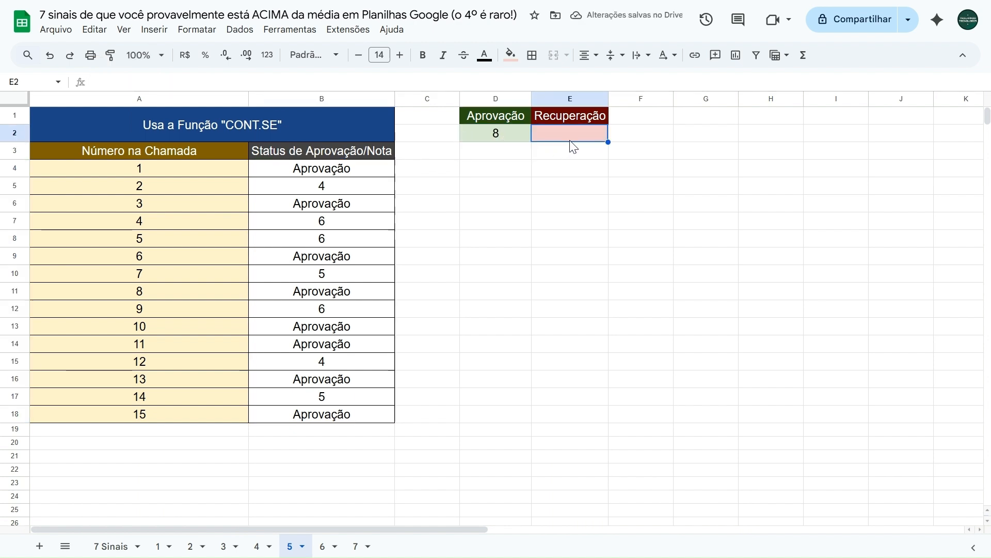
click(305, 192)
click(330, 222)
click(329, 238)
click(331, 277)
click(329, 309)
click(328, 363)
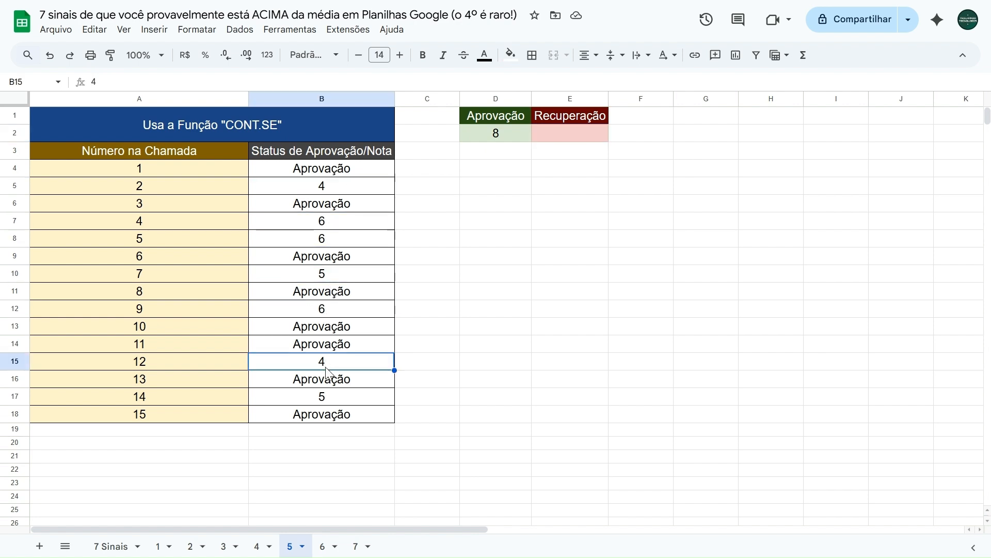
click(328, 402)
Compare the text criterion in D2's formula with the numeric grades in B5, B8 and B10
click(546, 133)
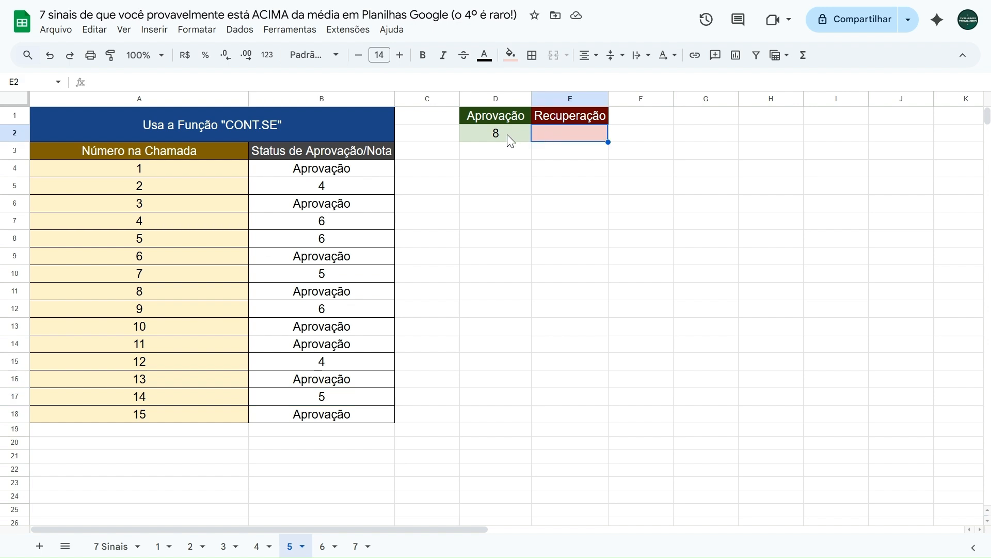
click(507, 135)
drag(171, 82, 215, 82)
key(Escape)
click(329, 193)
click(329, 238)
click(328, 273)
Enter =CONT.SE(B4:B18;"<7") in E2 to count the students with grades below 7
click(572, 134)
text(=cont.se)
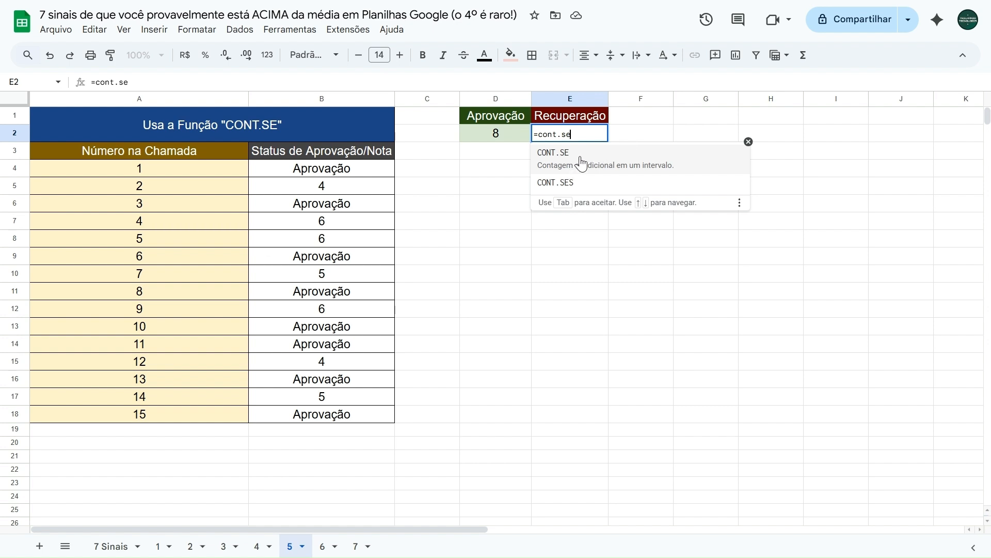
click(582, 163)
drag(362, 173, 327, 418)
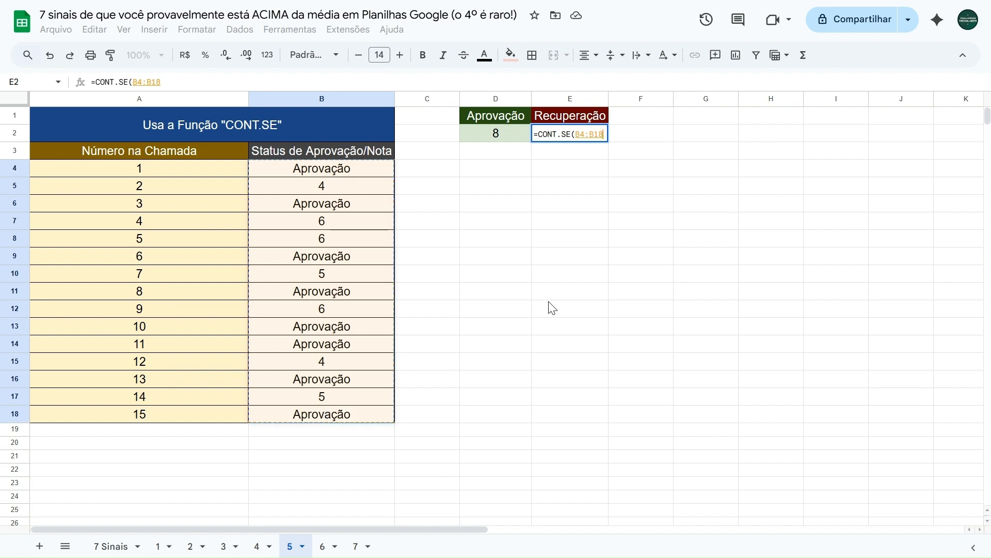
text(;)
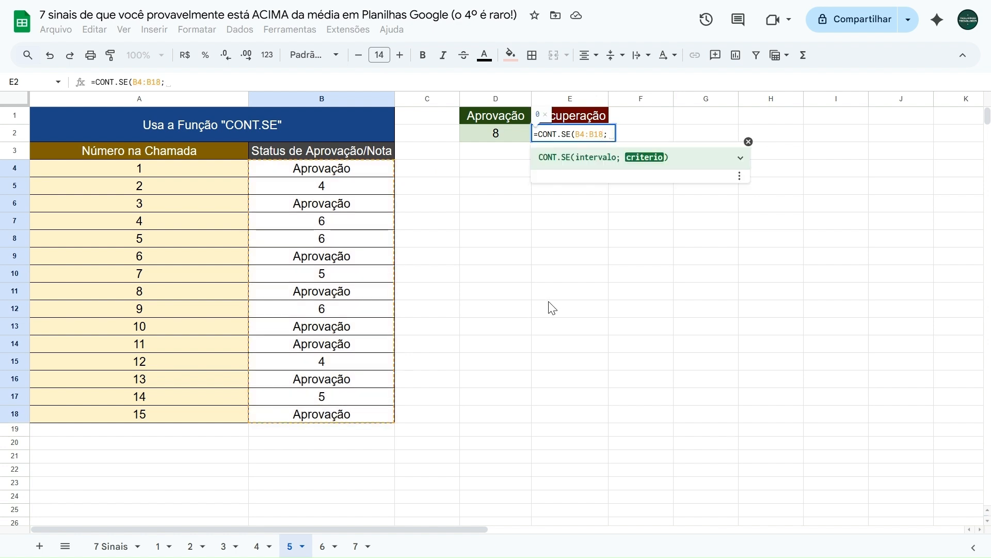
text("")
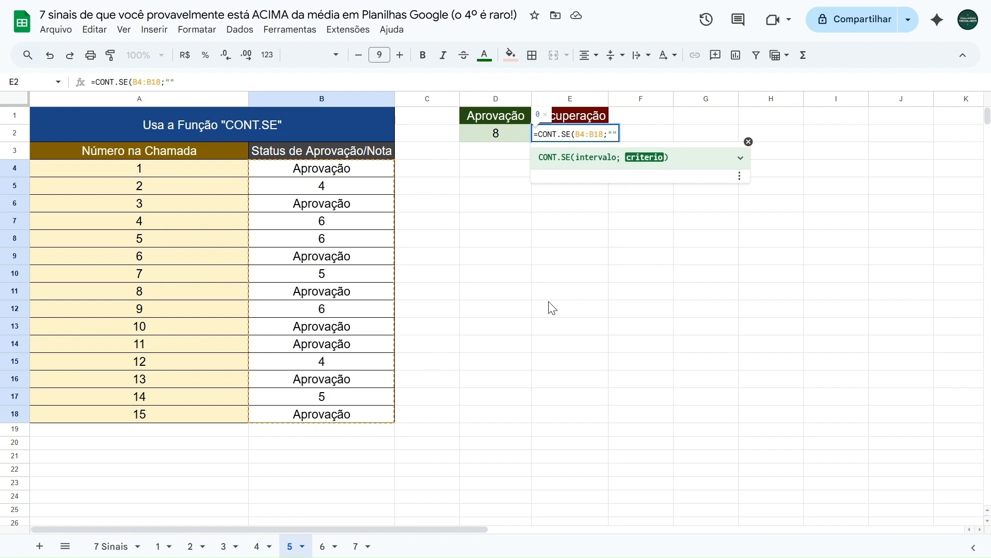
text(<7)
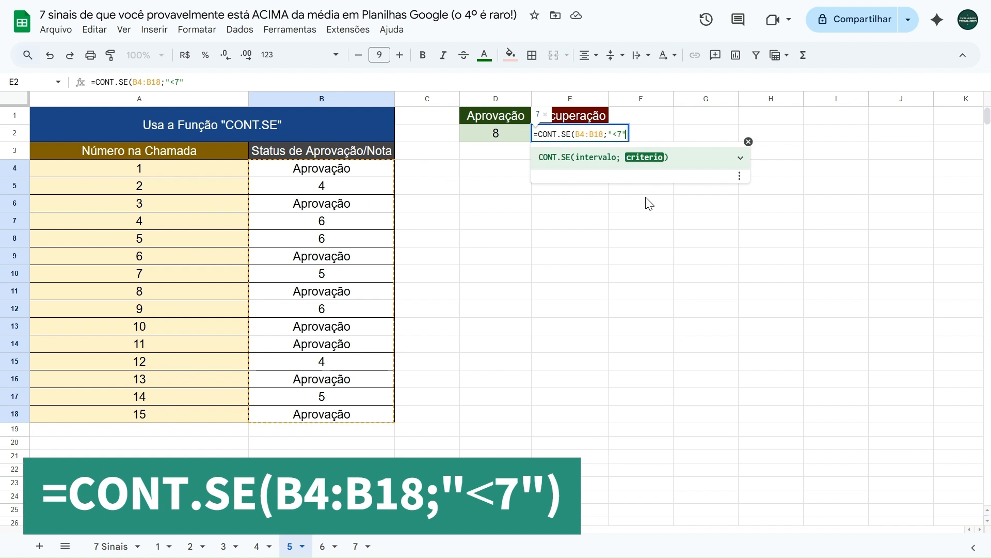
text())
key(Return)
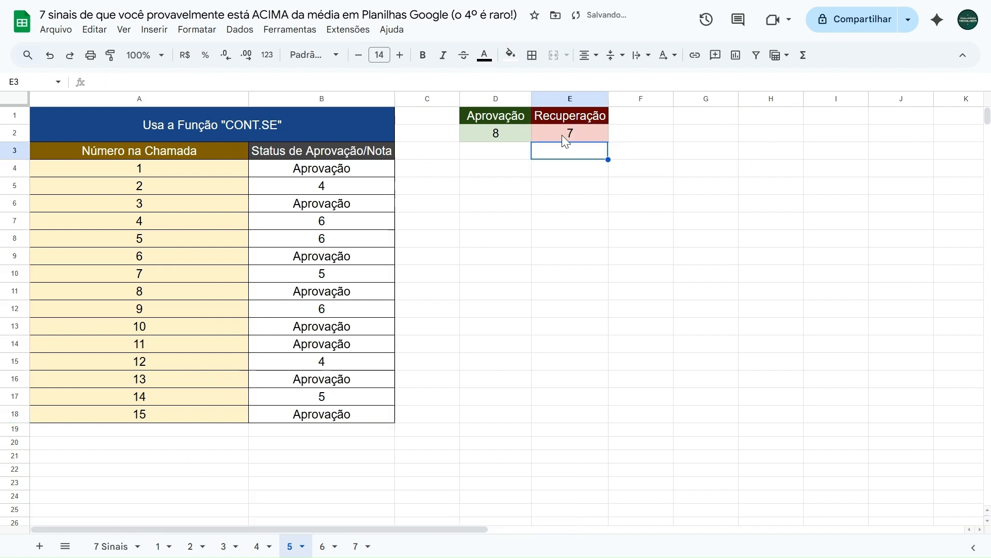
Check the Recuperação result in E2 against the grades below 7 in B5:B17 by selecting them together
click(345, 189)
ctrl+click(340, 227)
ctrl+click(331, 243)
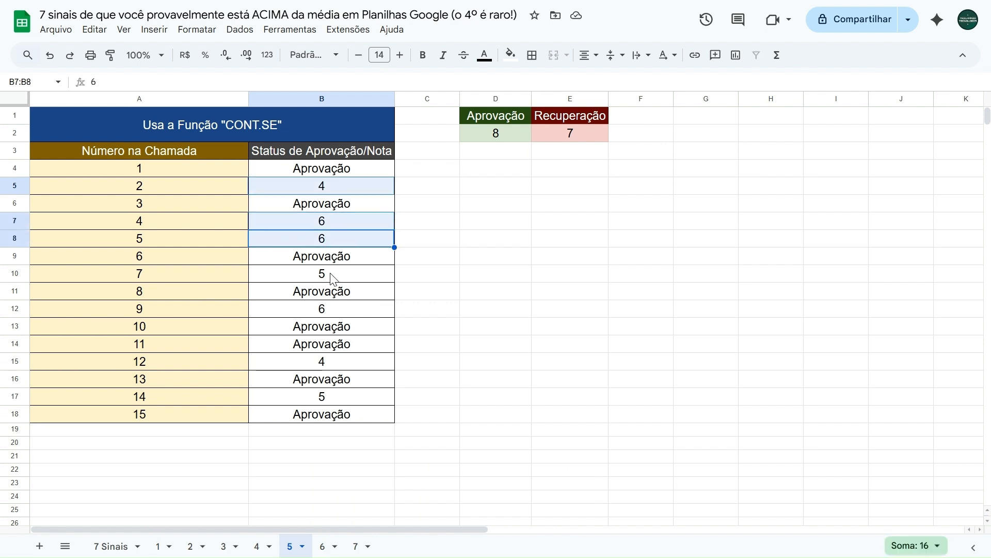
ctrl+click(334, 276)
ctrl+click(326, 310)
ctrl+click(324, 361)
ctrl+click(324, 397)
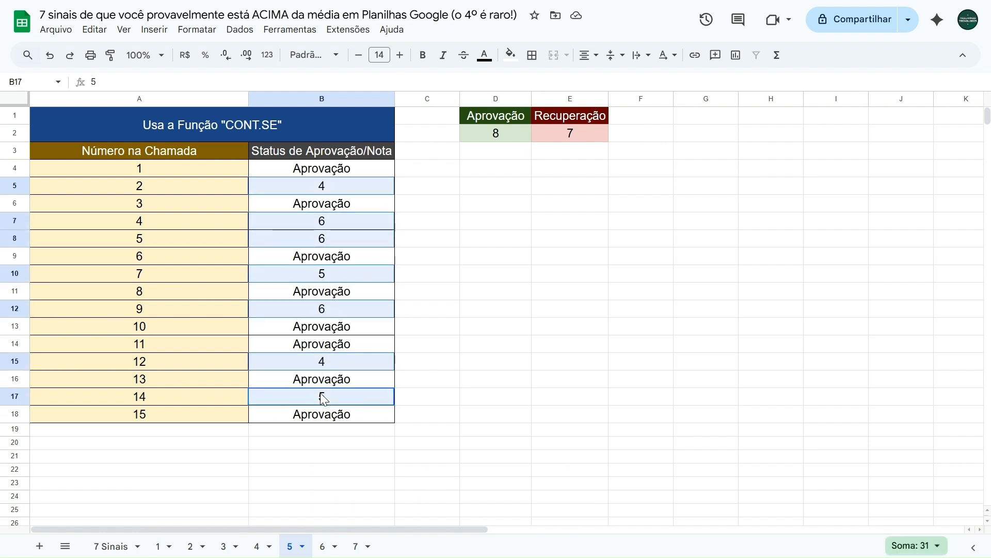
click(475, 188)
click(349, 190)
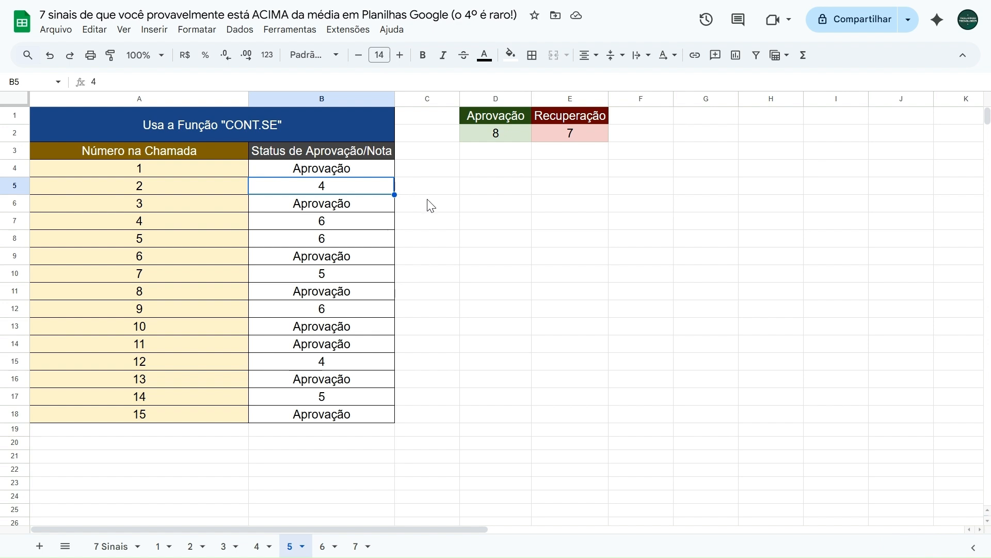
click(571, 138)
Test the Recuperação count by setting the grades in B5, B10 and B17 to 7 and in B7, B8, B12 and B15 to 8
click(340, 192)
text(7)
key(Return)
key(Down)
text(8)
key(Return)
text(8)
key(Return)
key(Down)
text(7)
key(Return)
key(Down)
text(8)
key(Return)
key(Down)
key(Down)
text(8)
key(Return)
key(Down)
text(7)
key(Up)
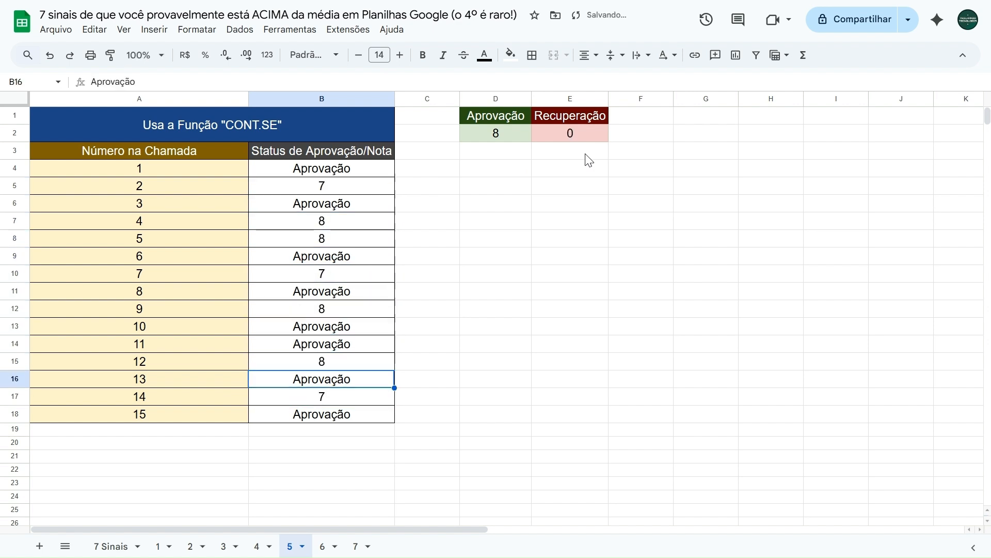
Compare the CONT.SE formulas in D2 and E2, focusing on the "<7" criterion in E2
click(509, 136)
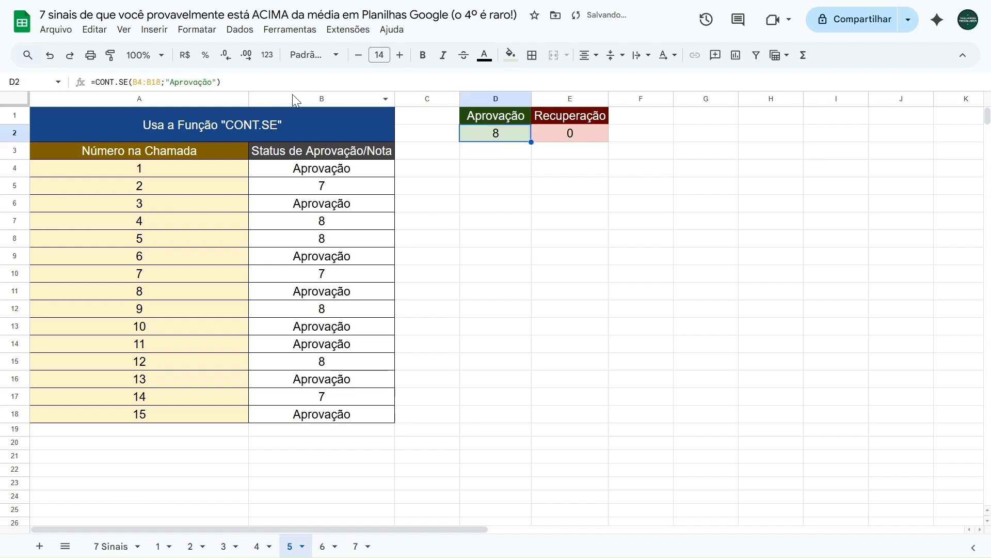
click(556, 136)
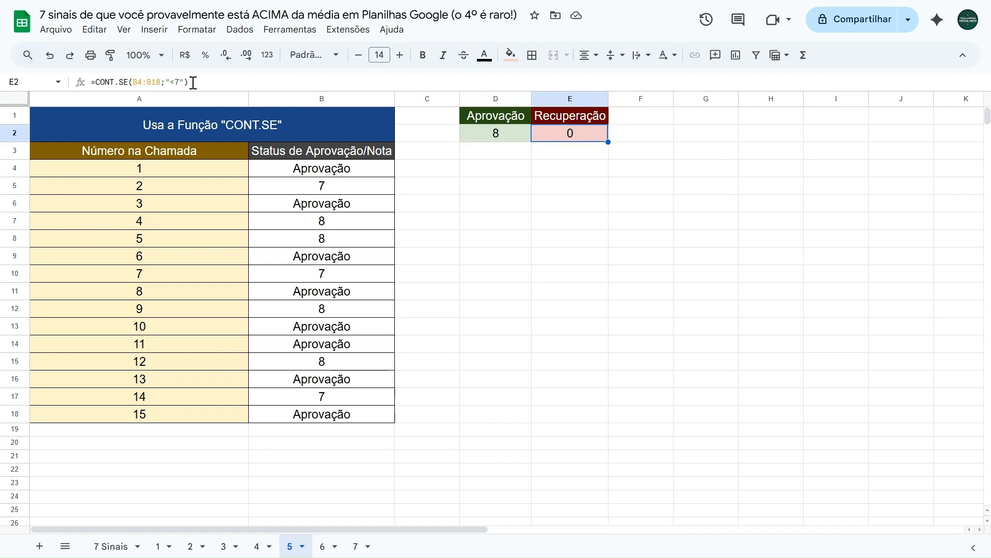
click(171, 83)
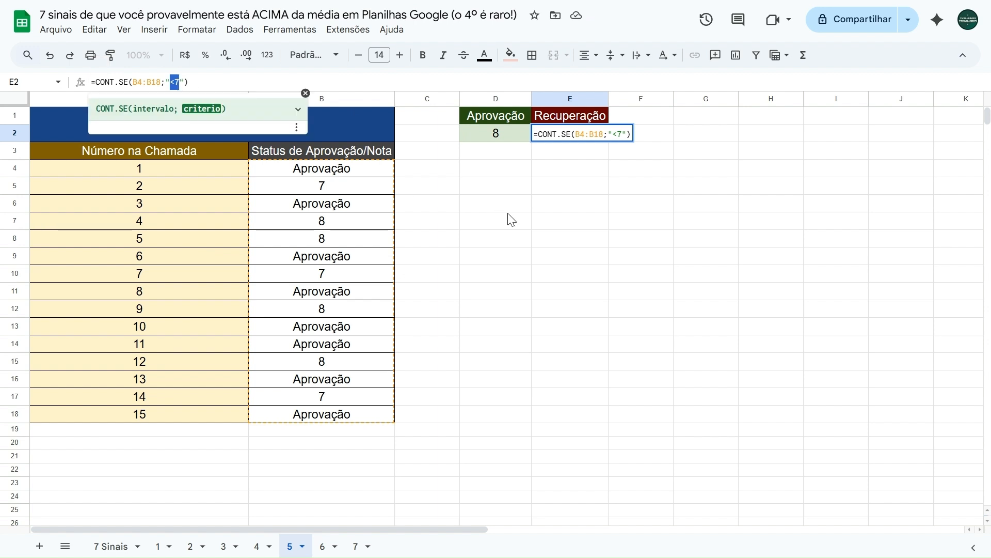
key(Escape)
Set the grade in B5 to 6 to test the Recuperação count
click(355, 192)
text(6)
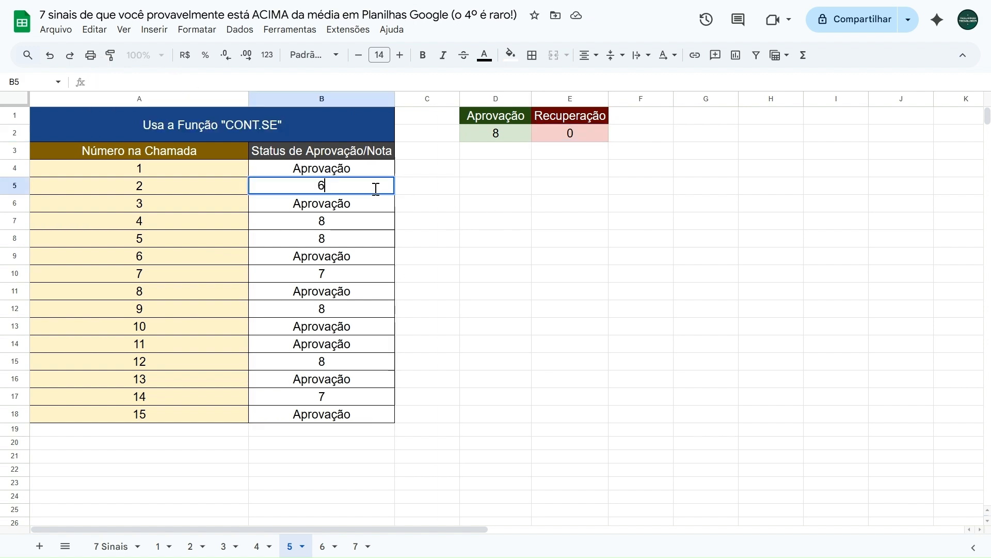
key(Tab)
Reveal Sinal 6 on the 7 Sinais sheet by pasting "Usa FILTER" into B6
click(116, 539)
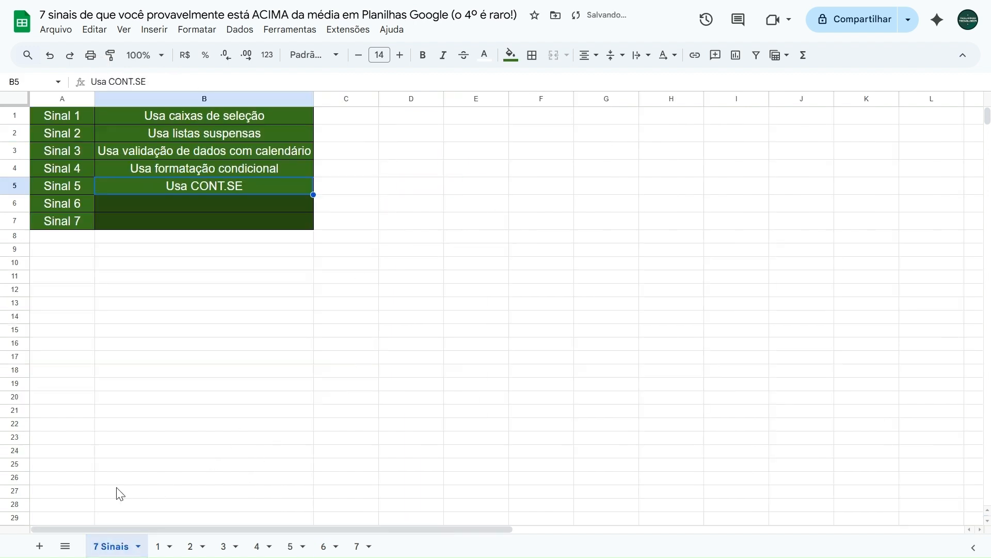
click(74, 202)
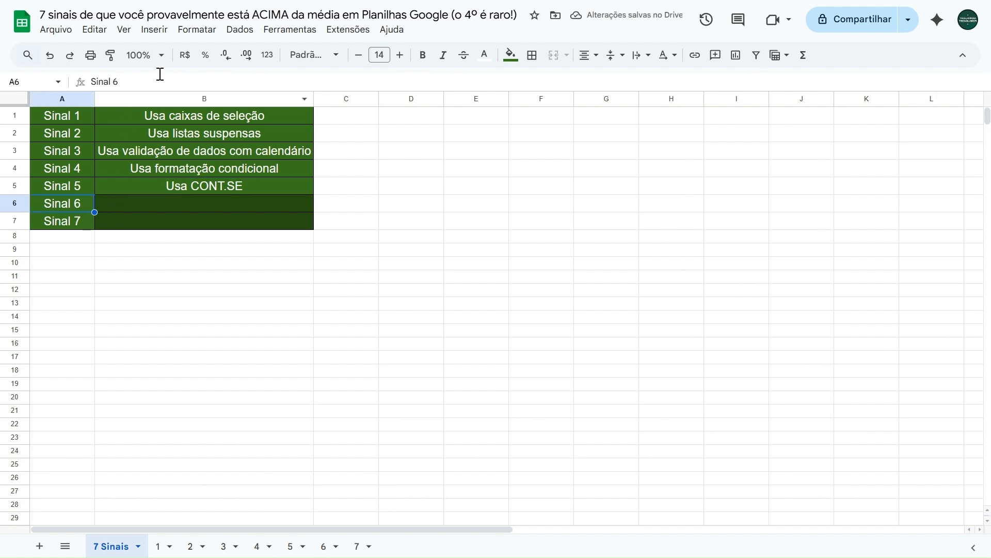
click(173, 206)
text(Usa FILTER)
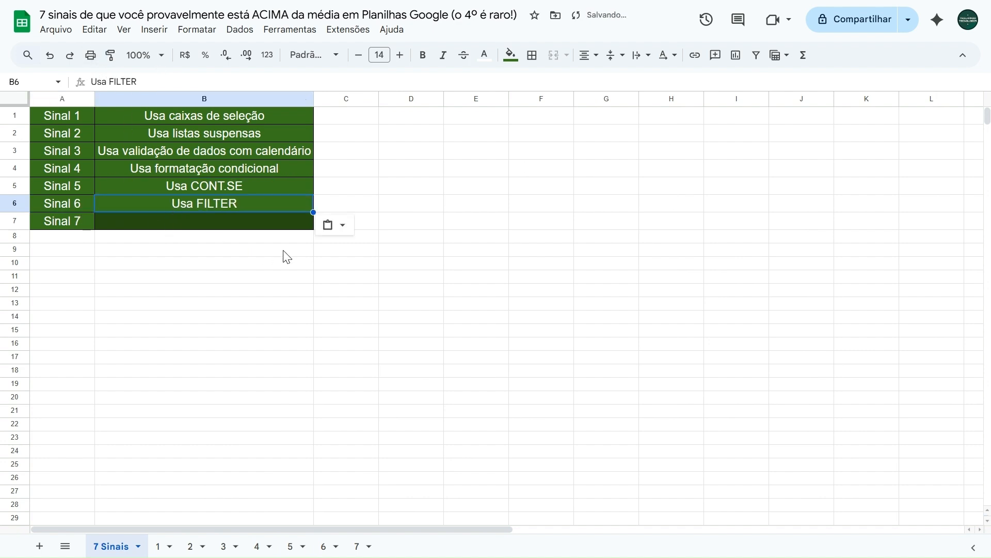
Open sheet 6 and examine the names in A4:A8 together with their grades in B4:B8
click(328, 546)
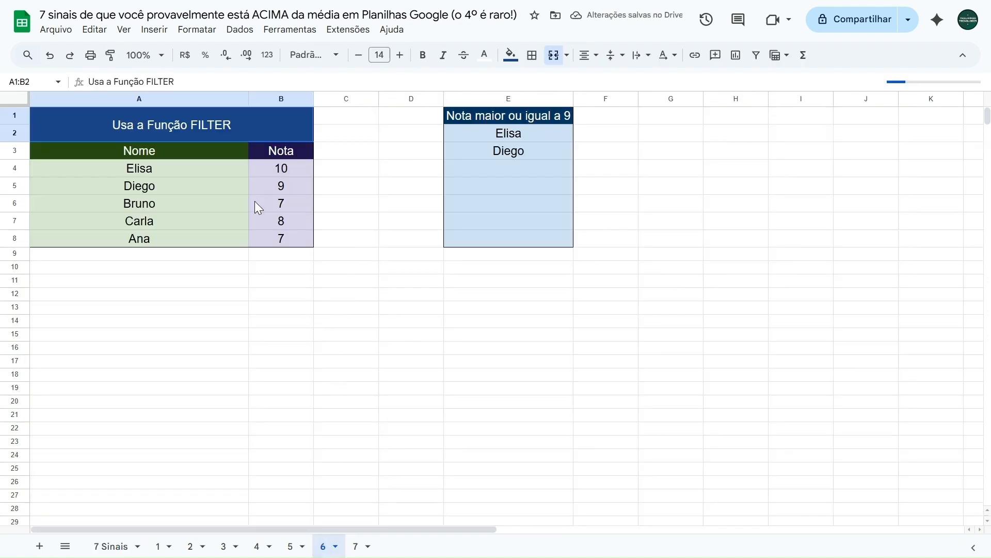
drag(194, 167, 187, 237)
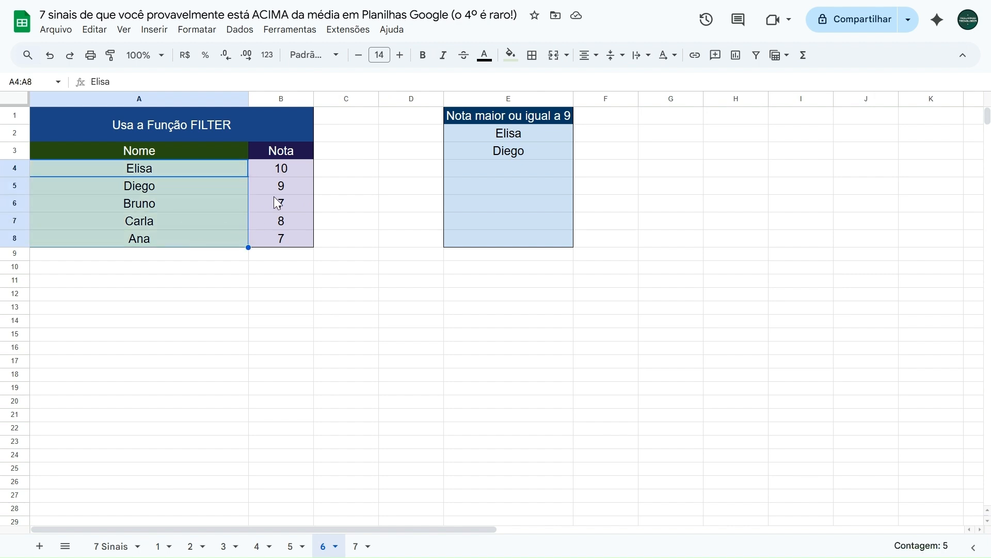
drag(285, 175, 286, 238)
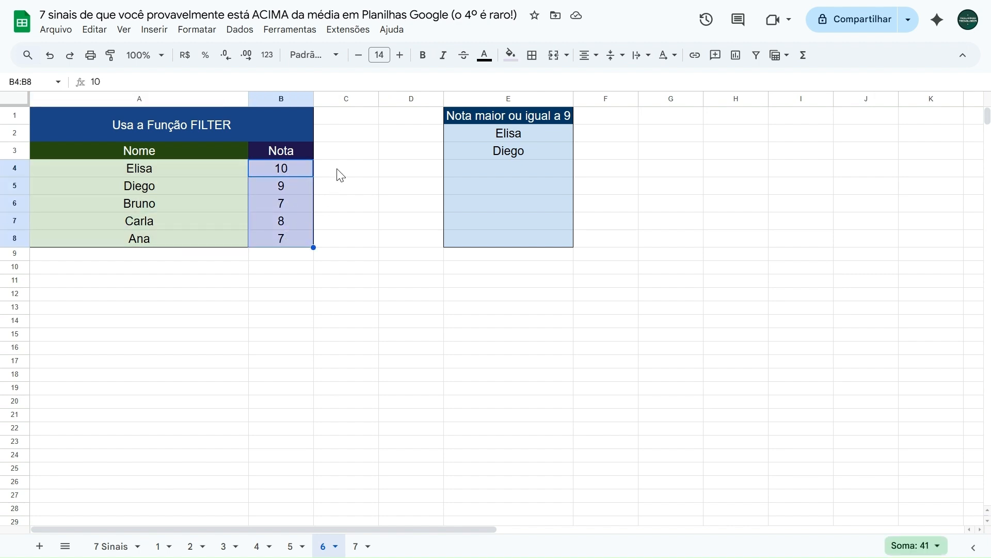
click(341, 176)
drag(169, 175, 253, 243)
click(341, 167)
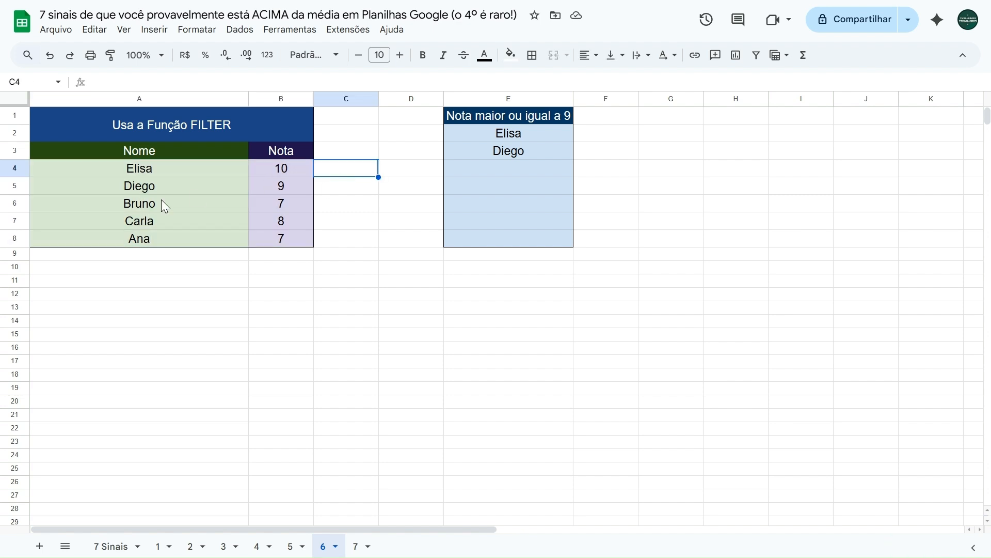
scroll(157, 217, down, 7)
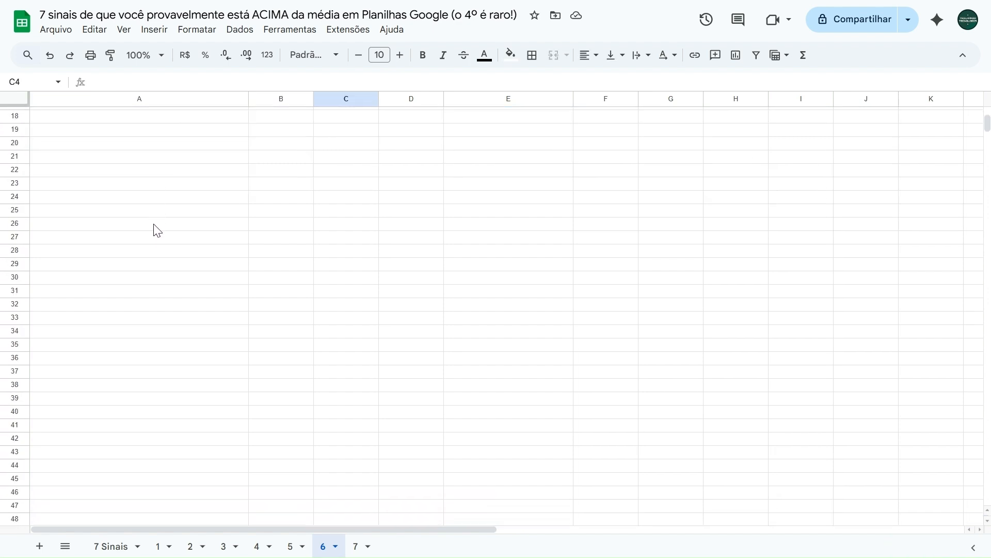
scroll(157, 231, up, 7)
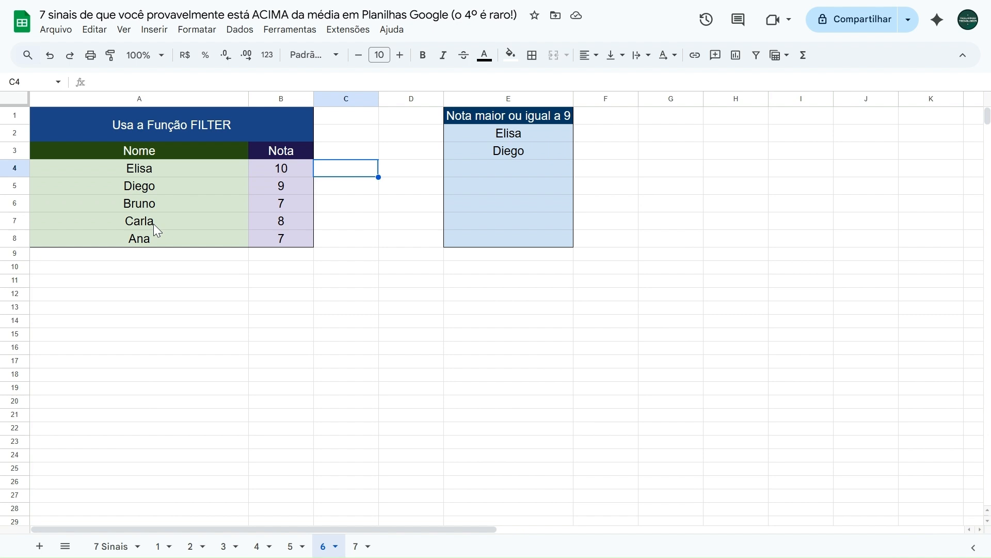
Clear the existing formula from E2 under "Nota maior ou igual a 9"
key(Right)
key(Up)
key(Up)
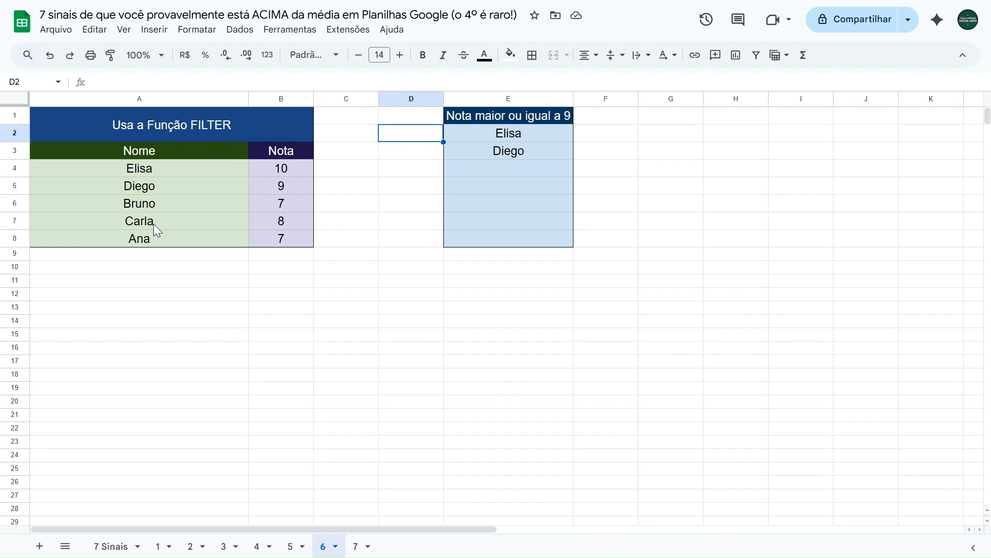
key(shift+Right)
key(Delete)
key(Left)
key(Right)
key(Right)
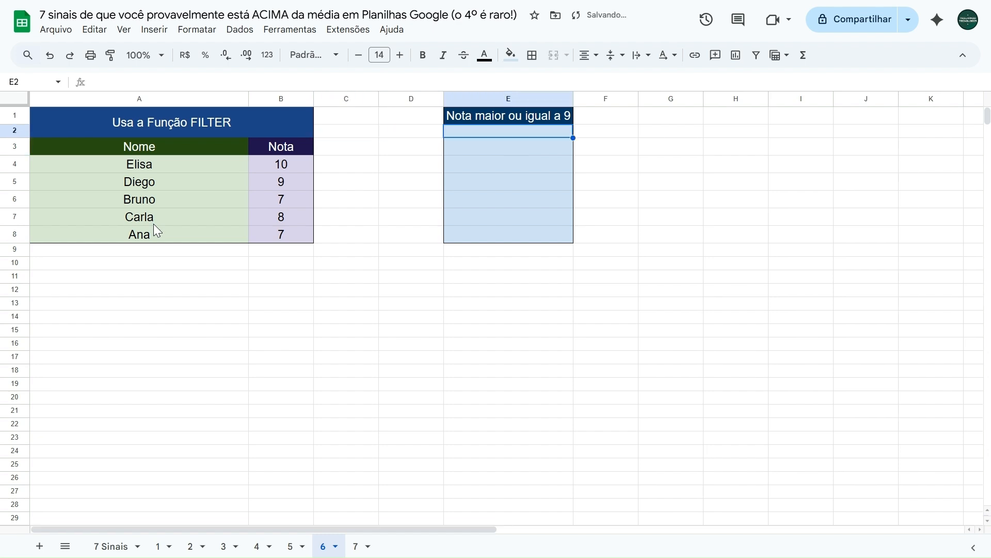
Start a FILTER formula in E2 with A4:A8 as the range to filter, consulting the function's help details
text(=filter)
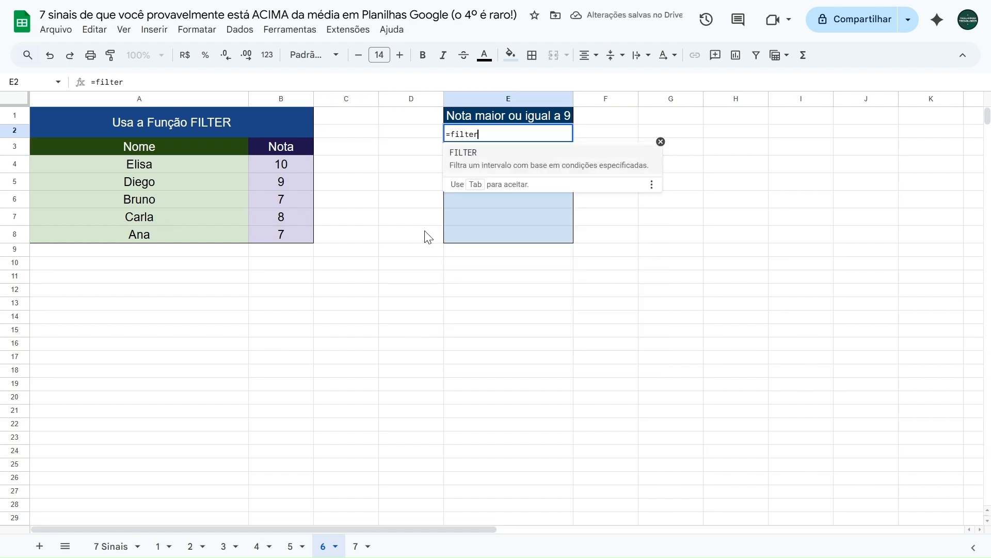
click(513, 171)
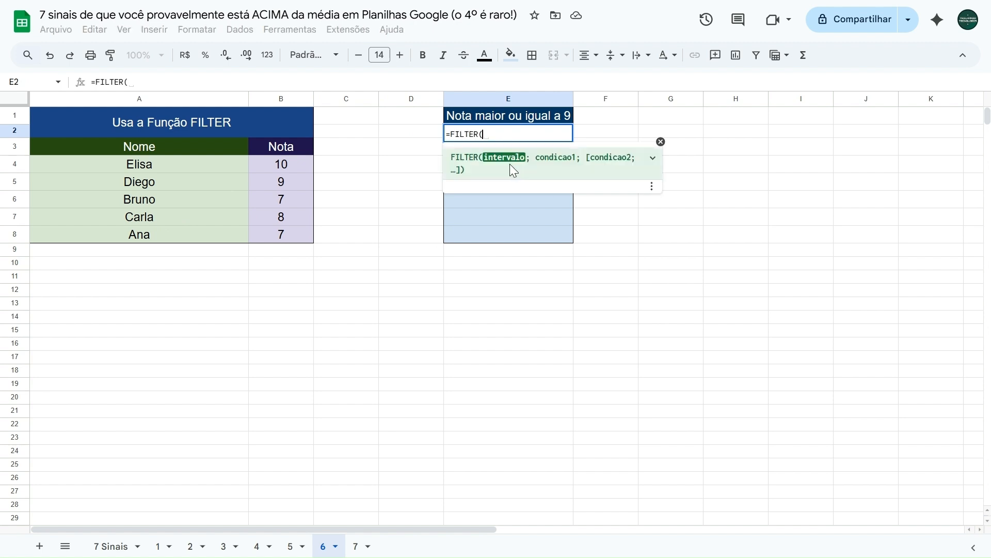
click(652, 163)
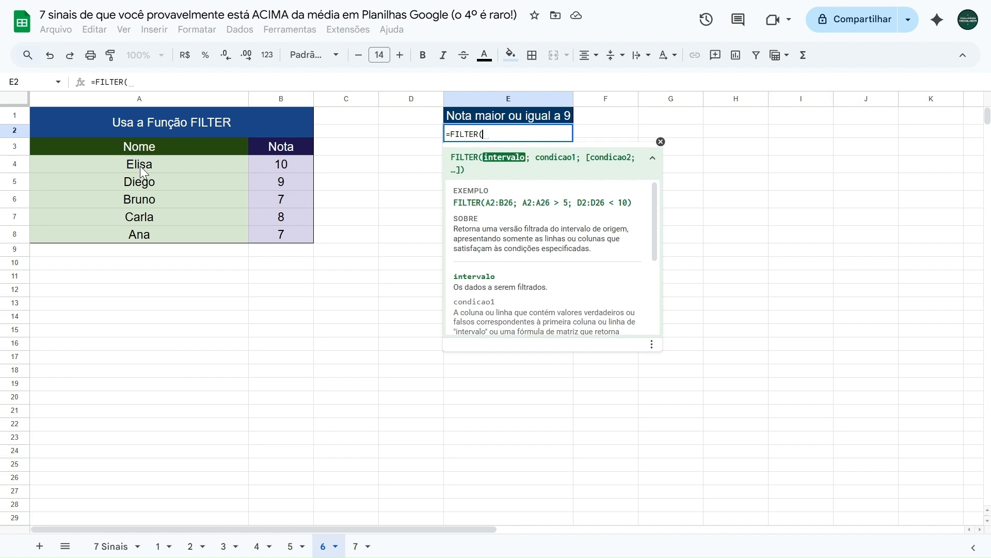
drag(140, 166, 139, 230)
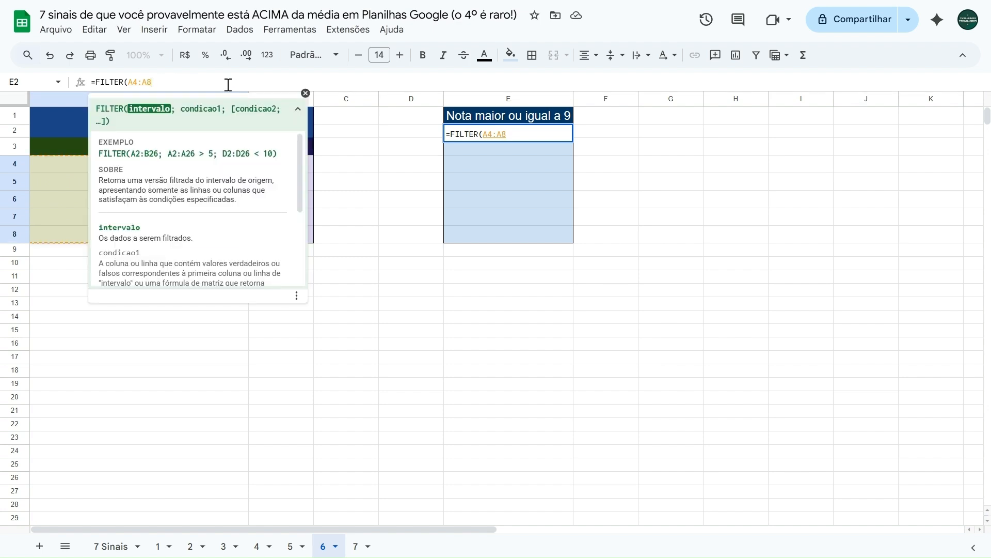
text(;)
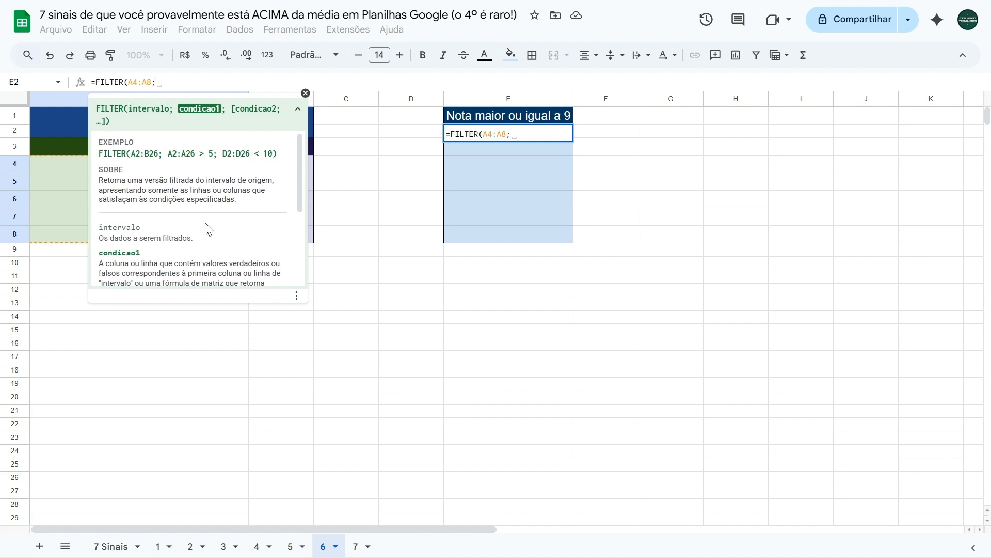
scroll(199, 230, down, 3)
click(305, 94)
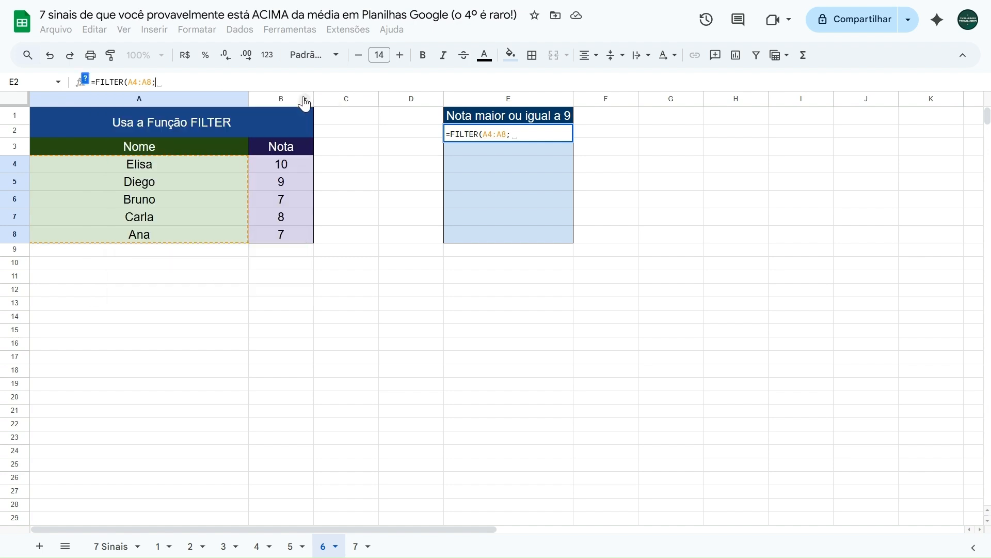
Complete the E2 formula with the grade condition so it reads =FILTER(A4:A8;B4:B8>=9)
drag(287, 165, 283, 228)
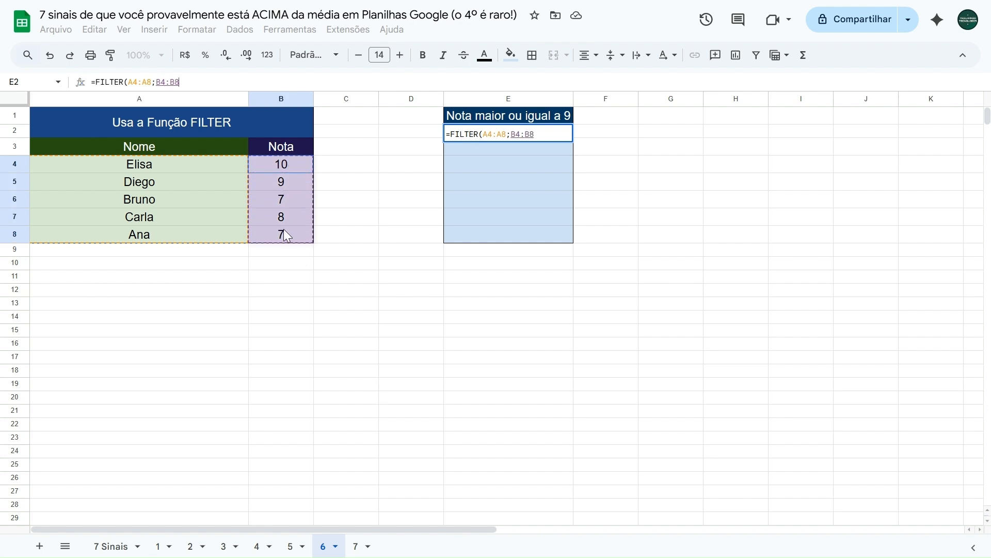
click(181, 84)
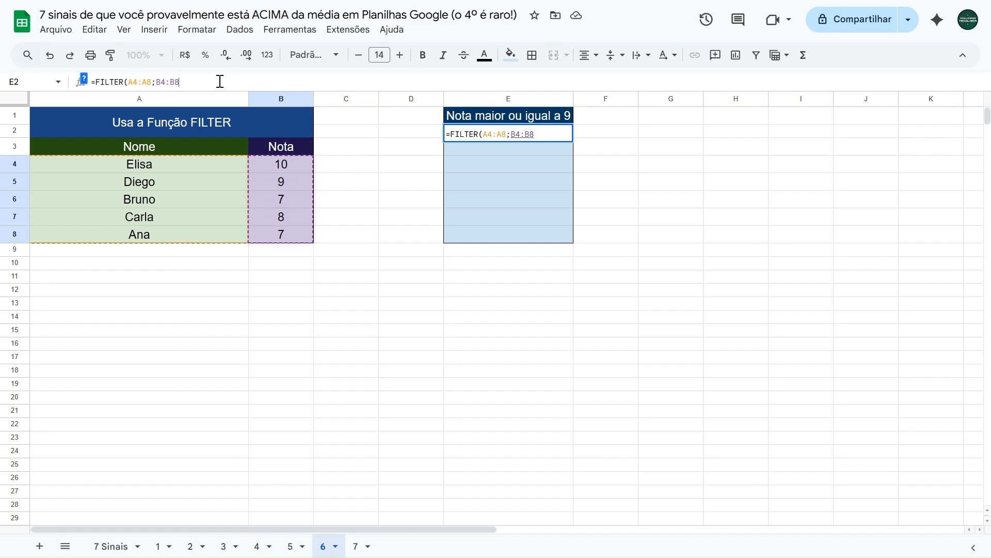
text(>=)
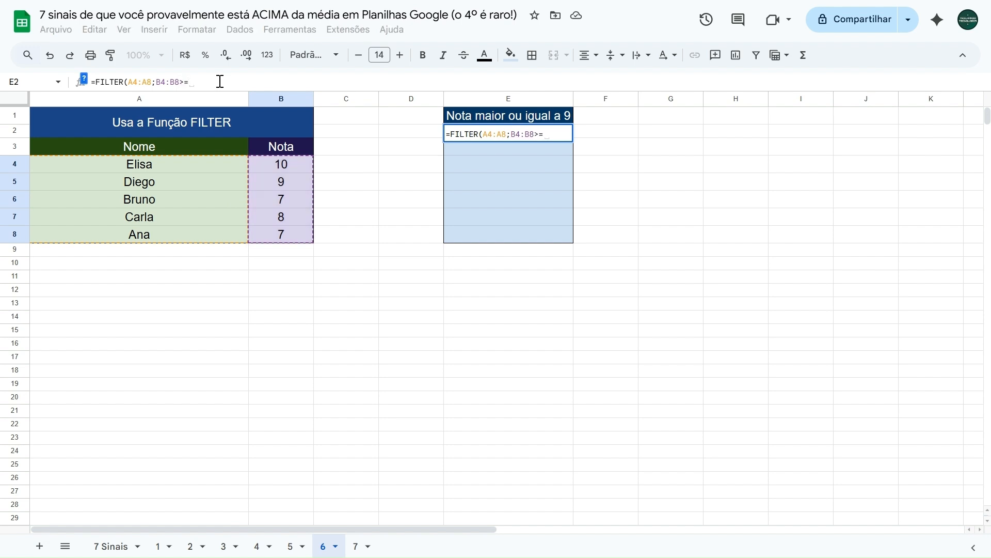
text(9))
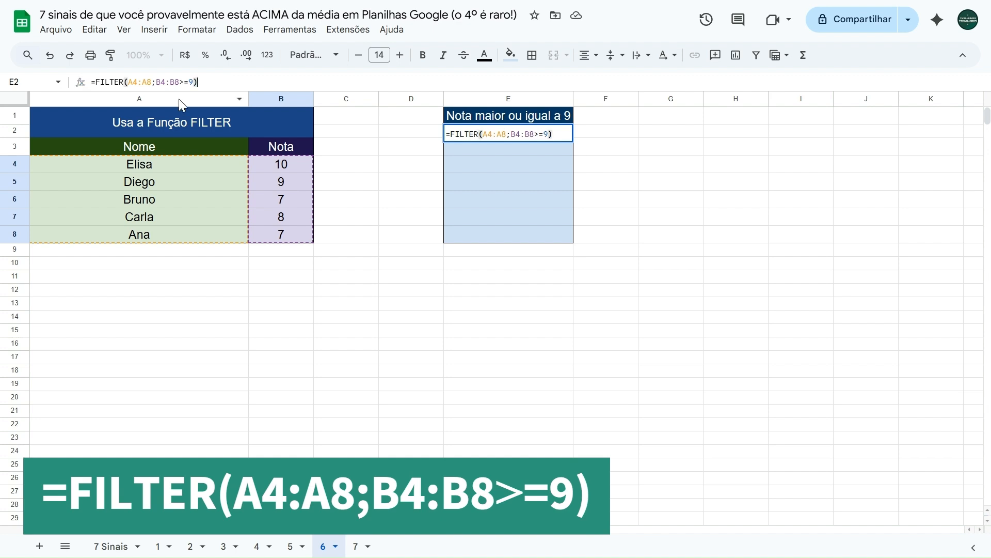
key(Return)
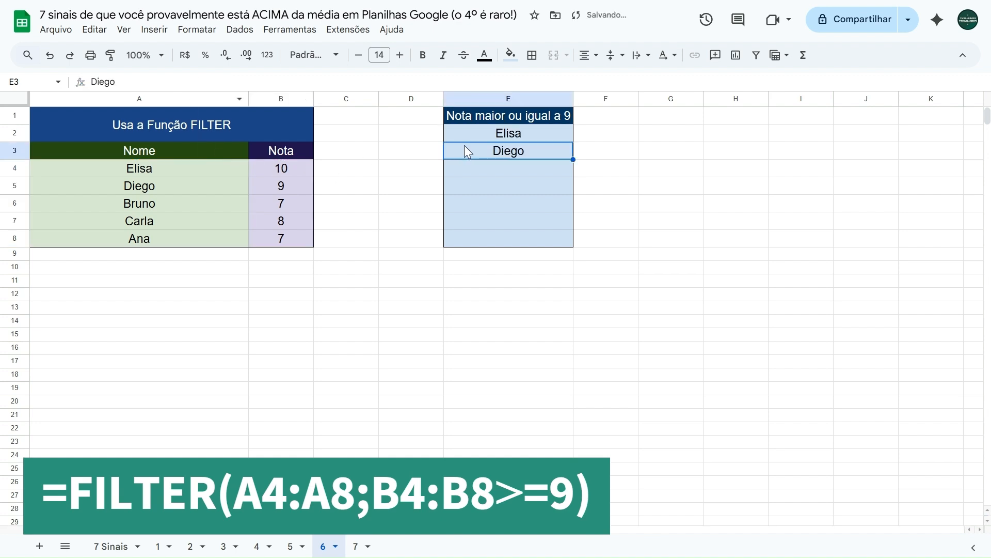
Test the FILTER list by setting the grades in B4 to 7, B6 to 9, B7 to 10 and B8 to 9
click(263, 169)
click(272, 190)
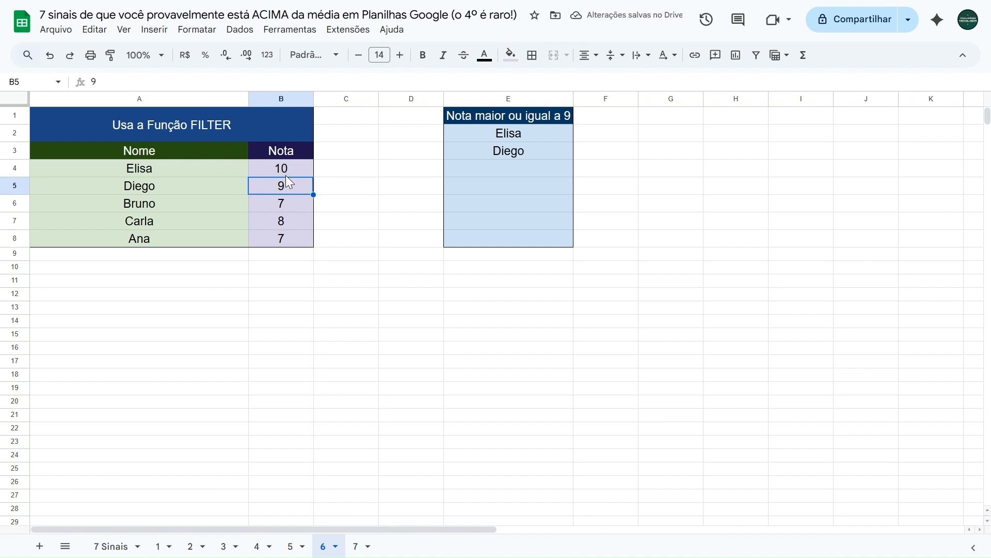
key(Up)
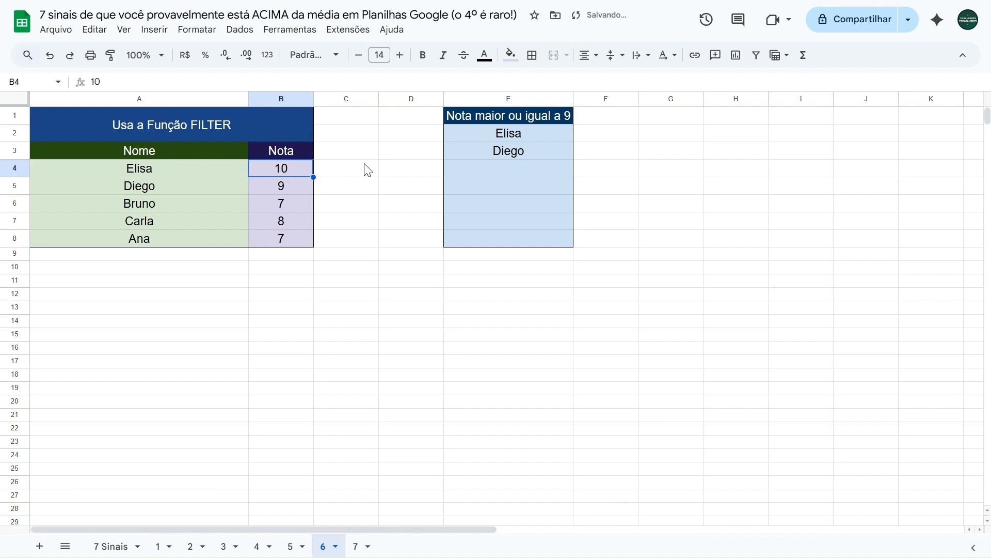
text(7)
key(Down)
key(Down)
text(9)
key(Return)
text(10)
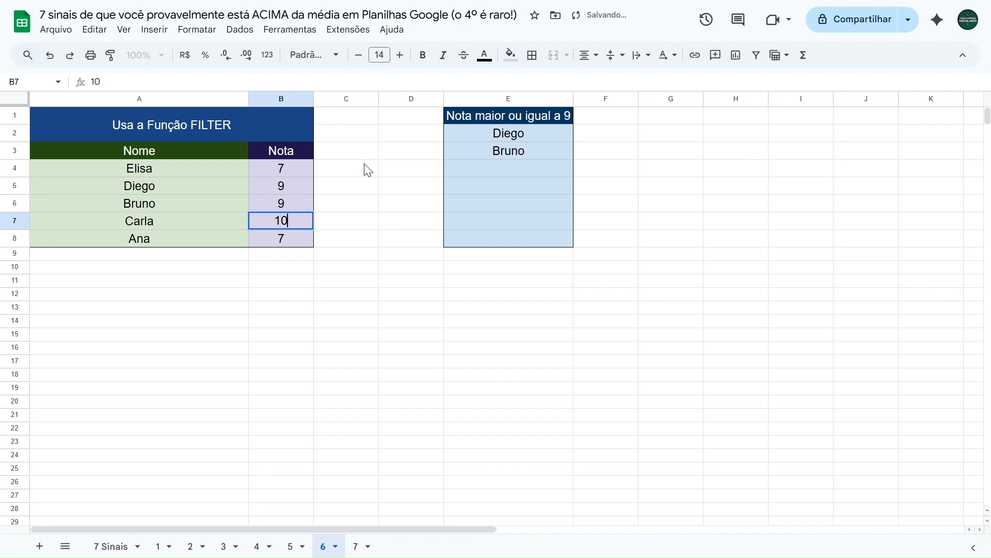
key(Return)
text(9)
key(Tab)
Undo the four test grade changes in B4, B6, B7 and B8
key(ctrl+z)
key(ctrl+z)
key(ctrl+z)
key(ctrl+z)
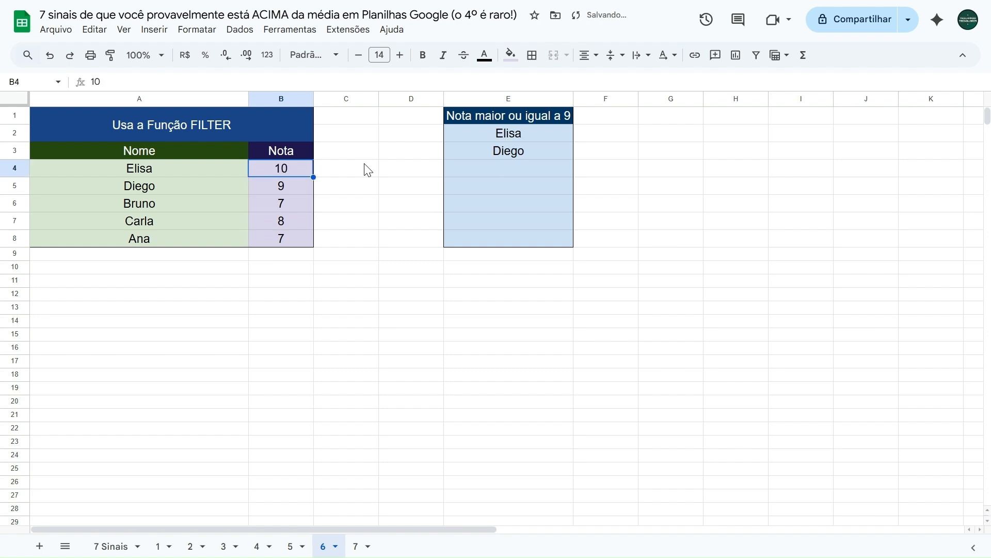
Extend the filtered range in E2 to include grades, making the formula =FILTER(A4:B8;B4:B8>=9)
click(484, 132)
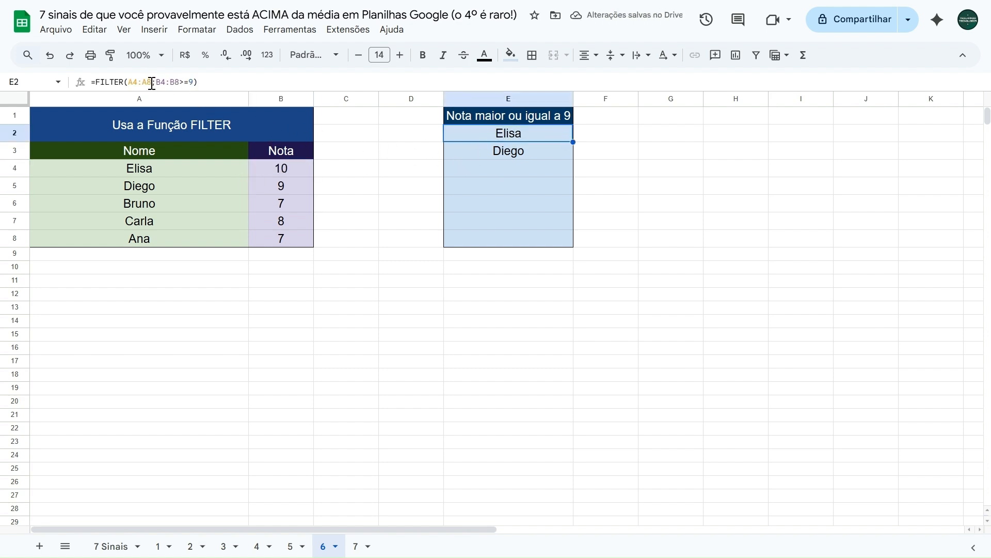
drag(152, 83, 128, 83)
key(BackSpace)
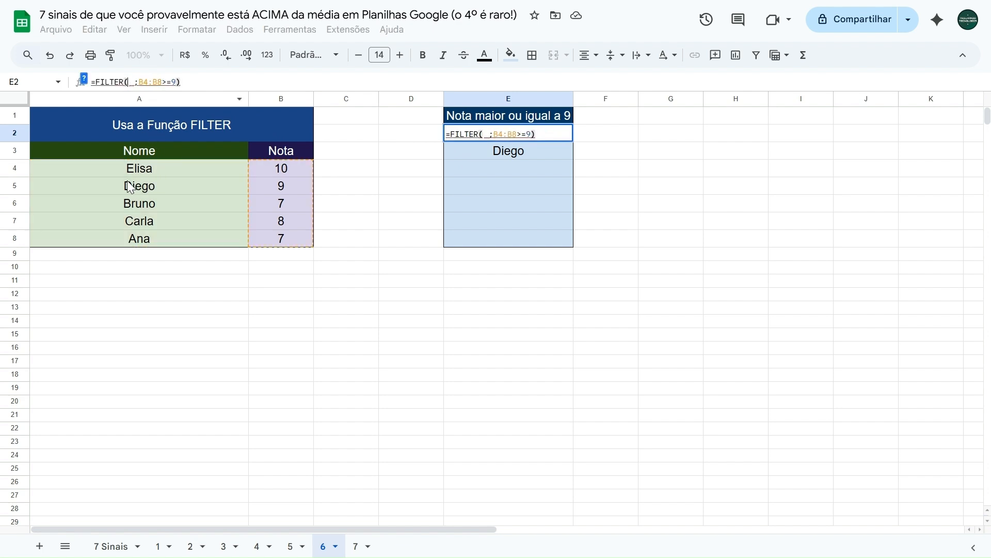
drag(125, 167, 270, 236)
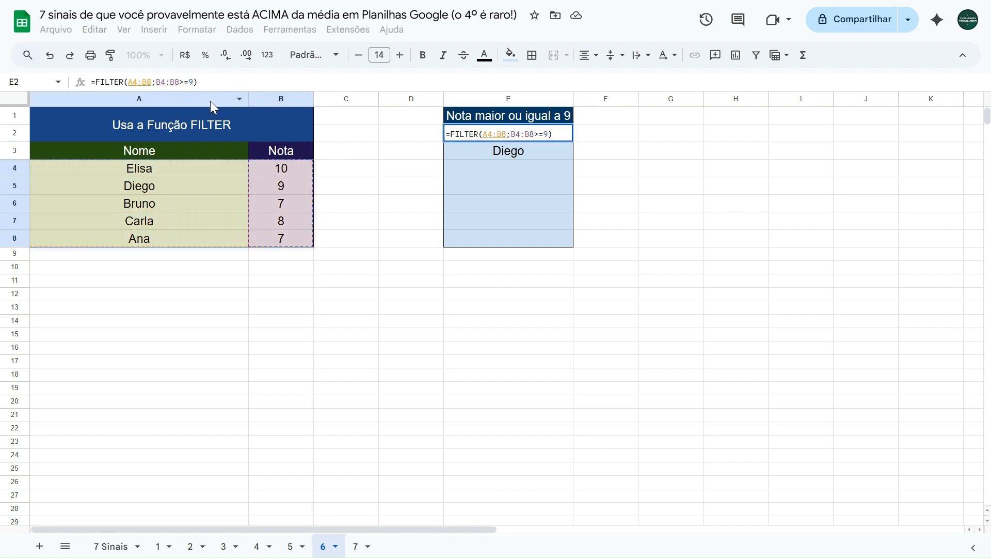
key(Return)
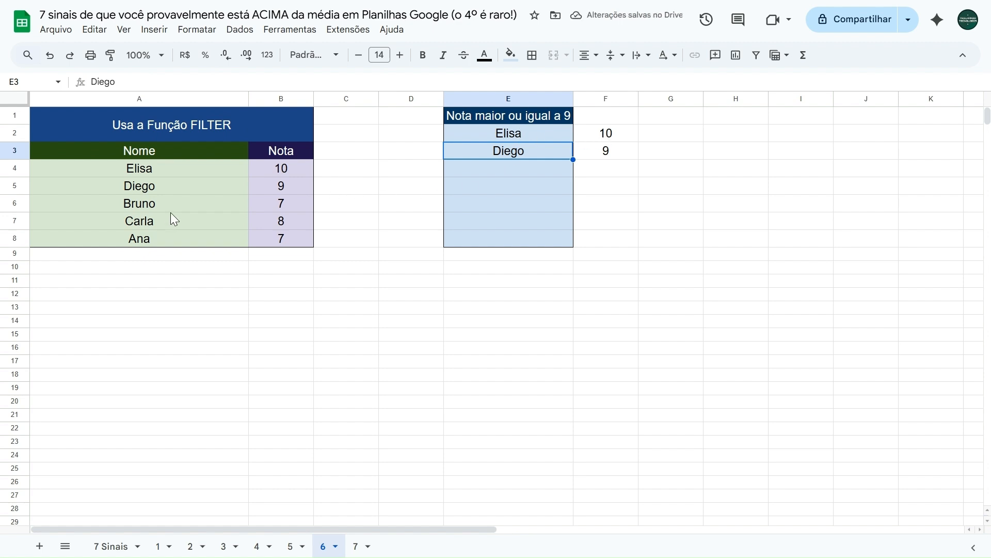
click(277, 207)
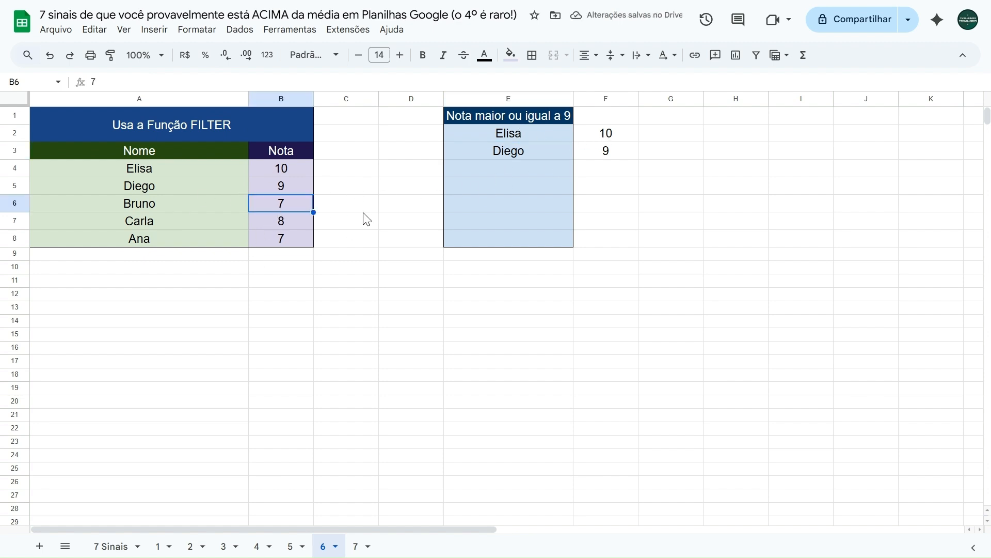
Test the FILTER list by setting every grade from B5 to B8 to 10
key(Up)
text(10)
key(Return)
text(10)
key(Return)
text(10)
key(Return)
text(10)
key(Tab)
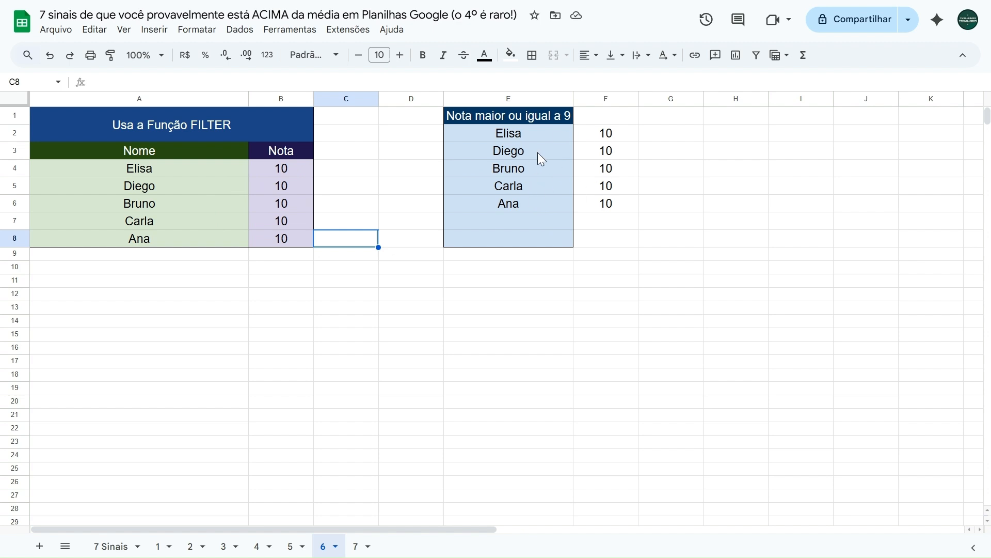
Reveal the seventh sign in B7 of the 7 Sinais sheet by copying the format of the Sinal 7 cell A7 onto it
click(111, 546)
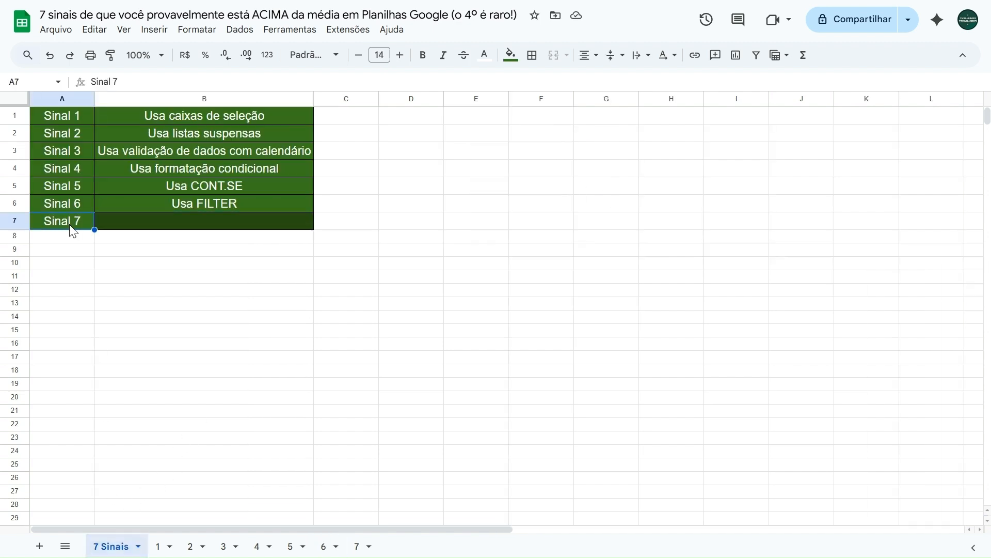
click(111, 55)
click(207, 223)
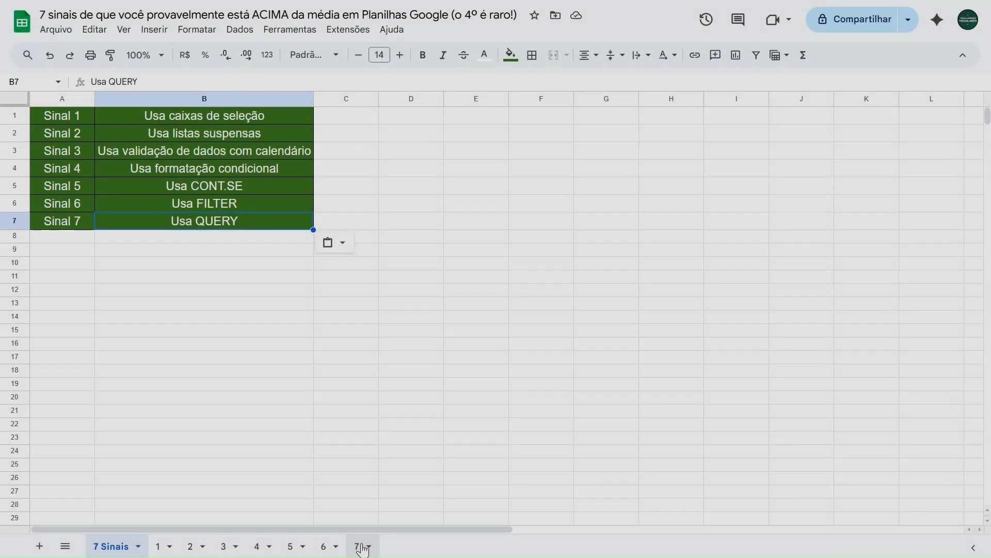
Examine sheet 7's product, category and quantity table and the list of fruits with a quantity above 40
click(362, 546)
drag(119, 173, 298, 281)
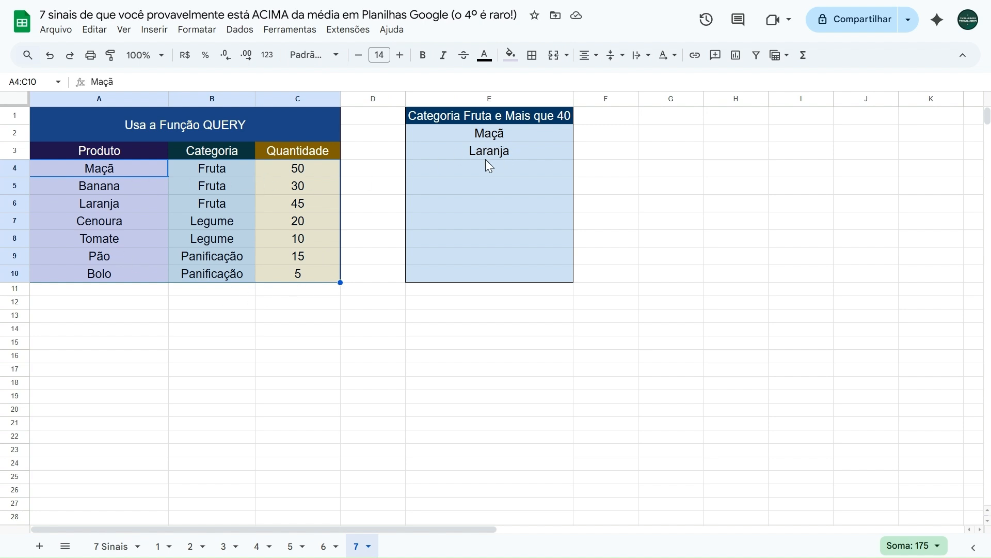
click(376, 136)
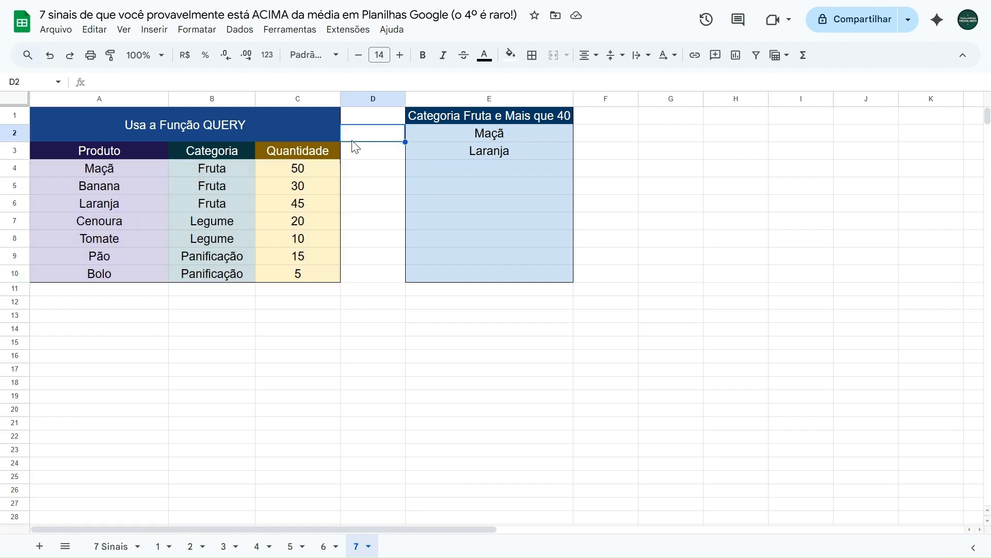
click(137, 173)
drag(151, 171, 299, 274)
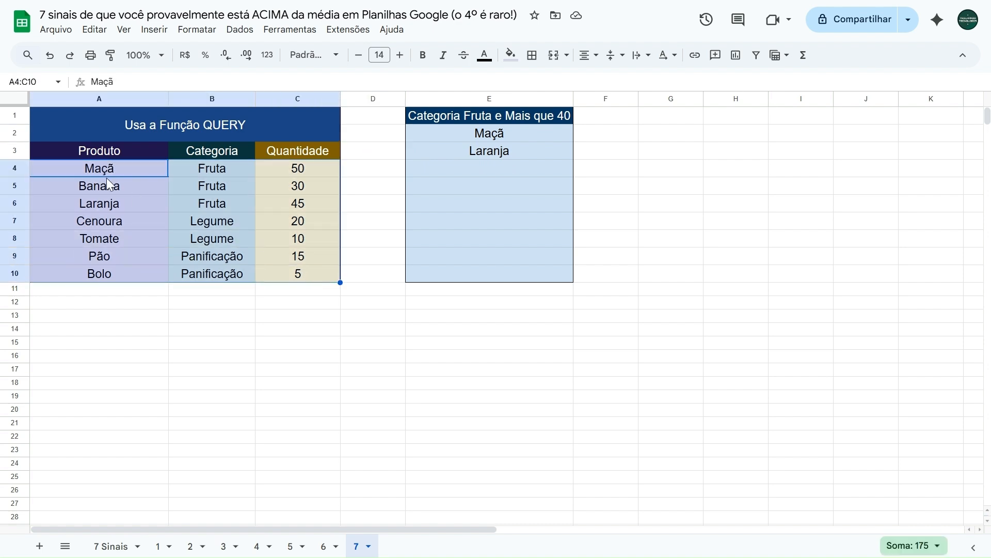
click(108, 170)
click(205, 168)
click(261, 167)
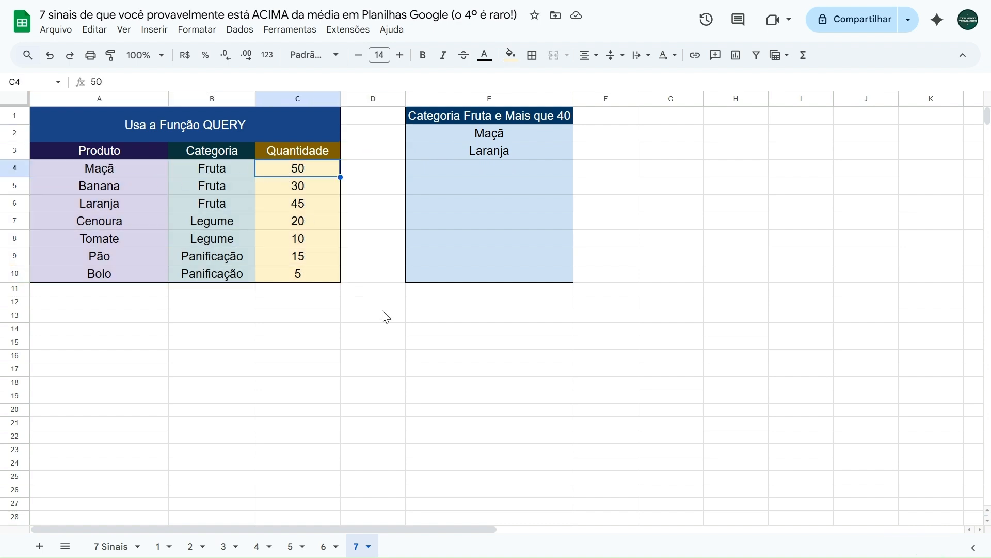
click(448, 117)
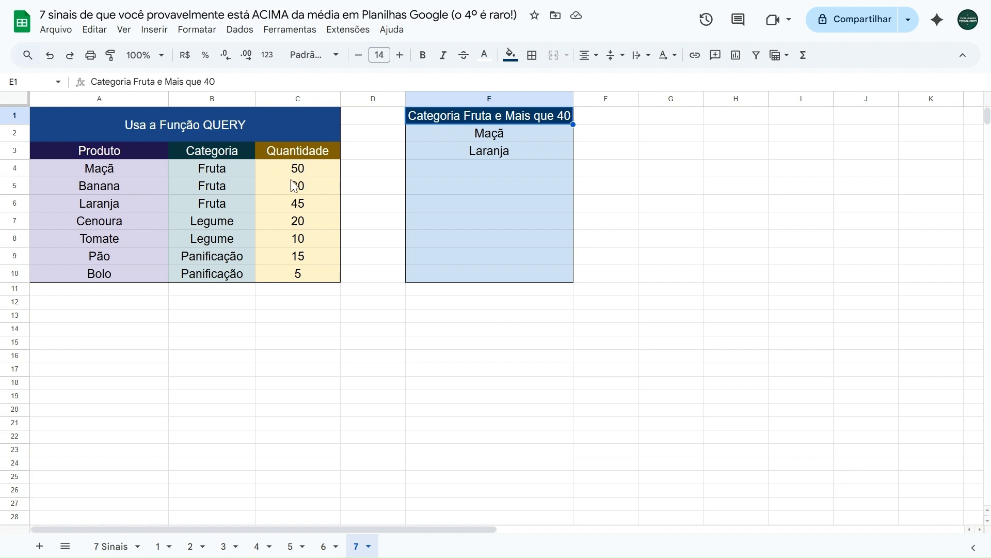
click(314, 200)
Test the QUERY list by setting the quantity of Maçã in C4 to 30 and of Banana in C5 to 45
click(313, 172)
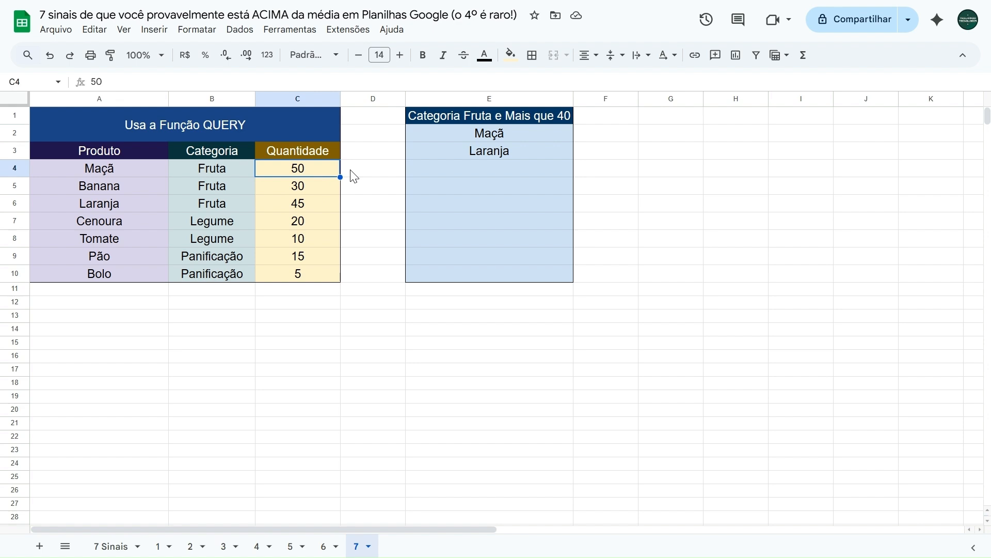
text(30)
key(Return)
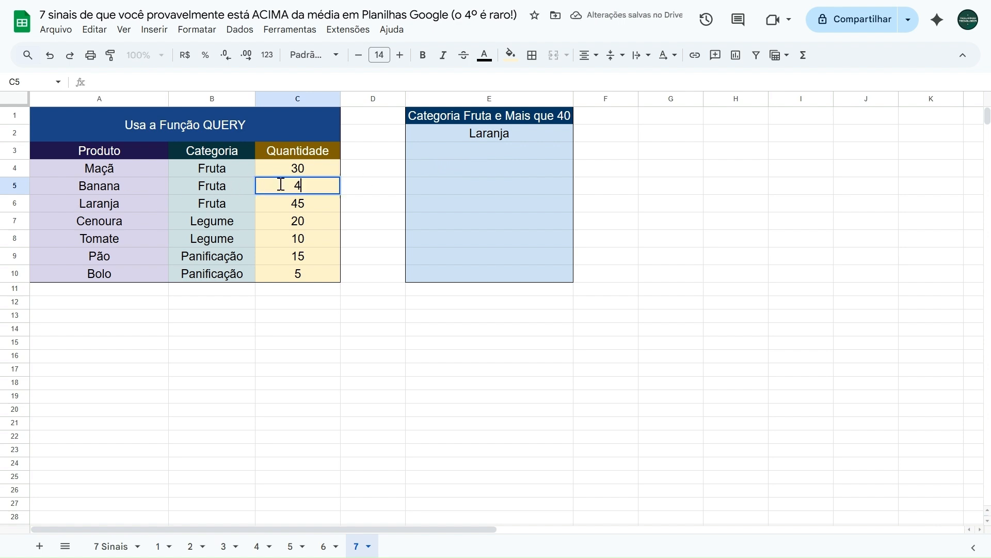
text(45)
key(Tab)
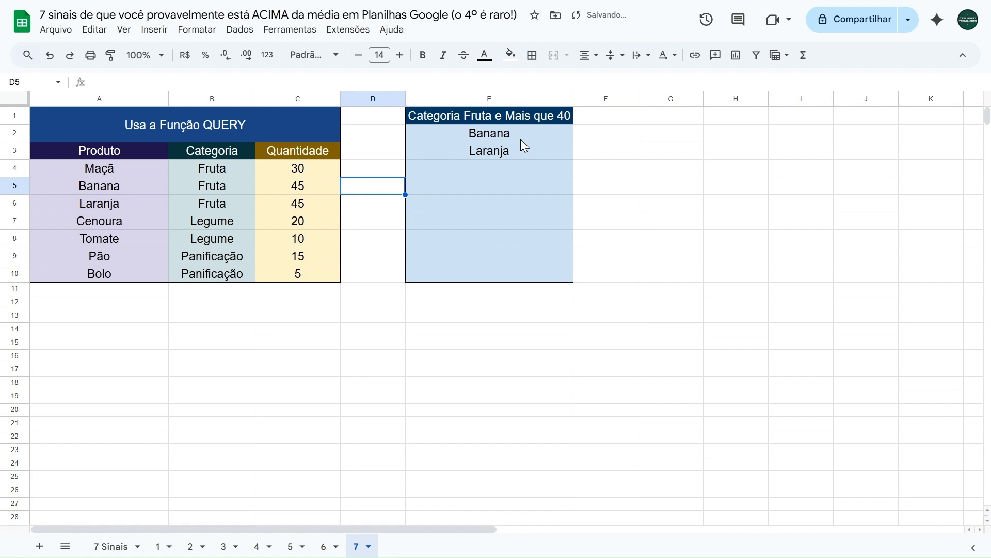
Clear the existing QUERY formula from E2
key(Up)
key(Up)
key(Up)
key(shift+Right)
key(Delete)
key(Right)
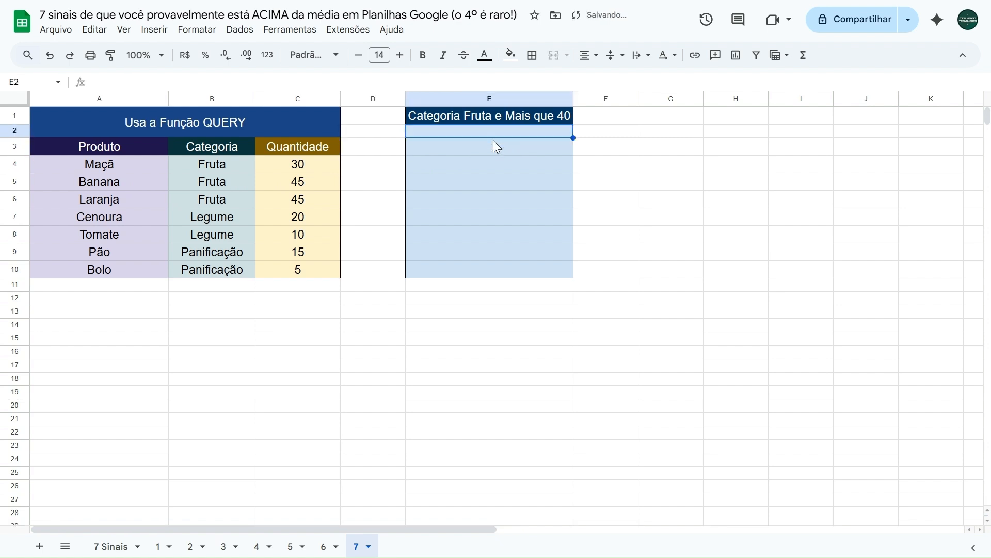
Start a QUERY formula in E2 with A4:C10 as its data range
text(=query)
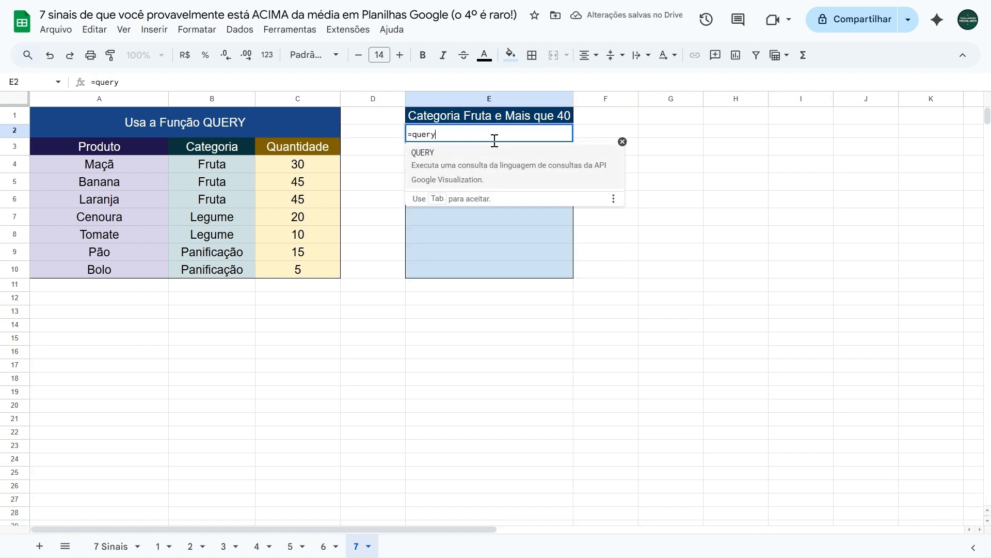
click(476, 164)
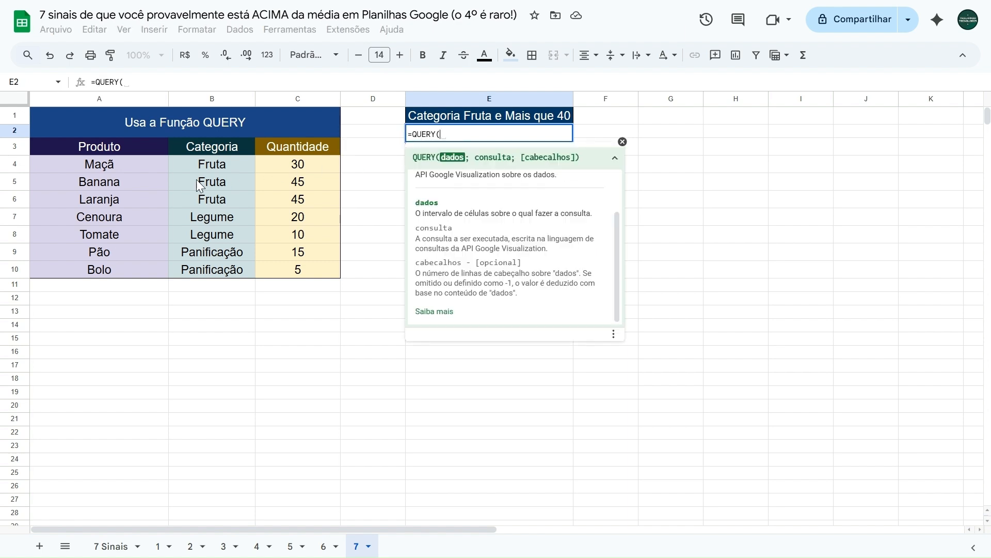
drag(120, 167, 296, 265)
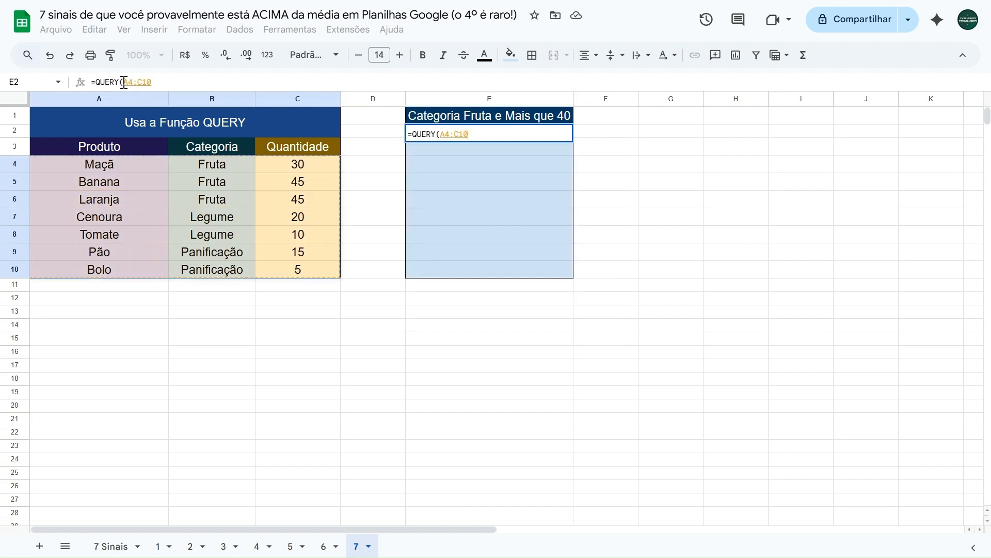
click(156, 82)
text(;)
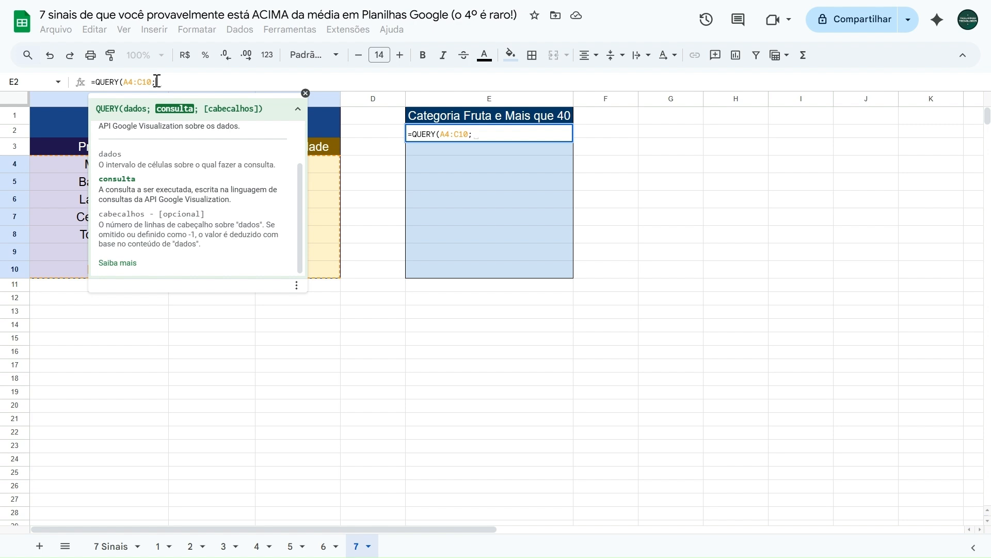
text("")
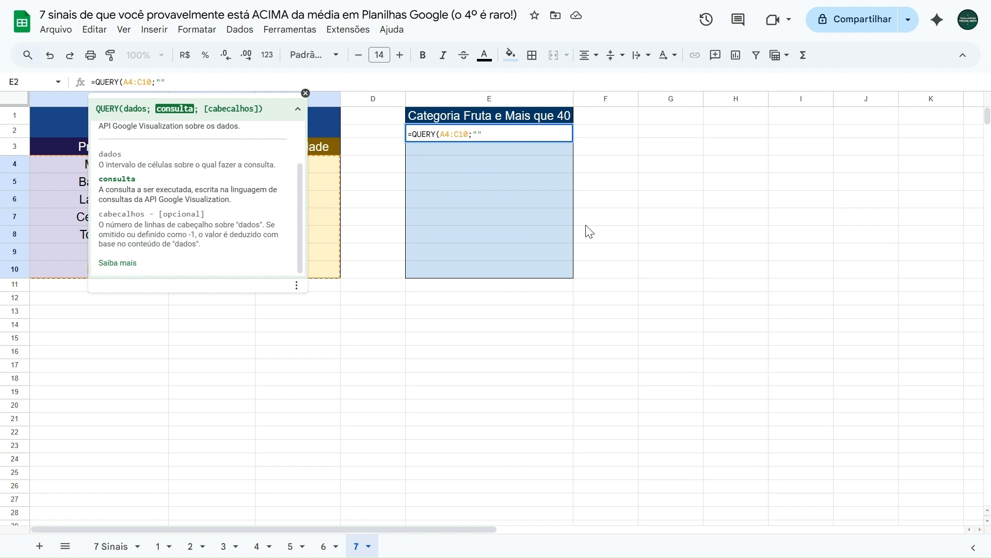
text(SELECT A)
Write the query text "SELECT A WHERE B = 'Fruta'" as the second argument of the E2 formula
scroll(298, 119, down, 1)
click(297, 112)
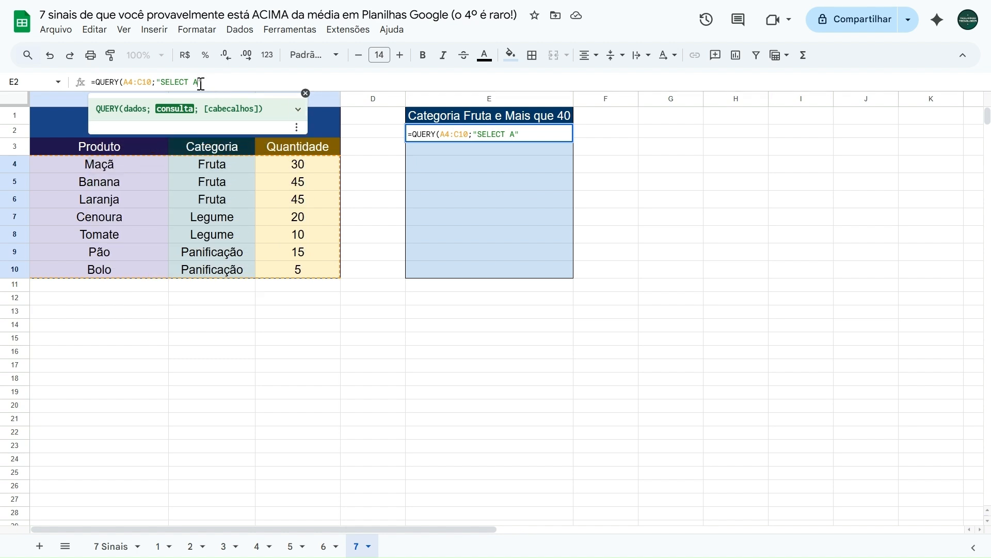
text(WHERE B = 'Fruta)
key(shift+Left)
key(shift+Left)
key(shift+Left)
key(shift+Left)
key(shift+Left)
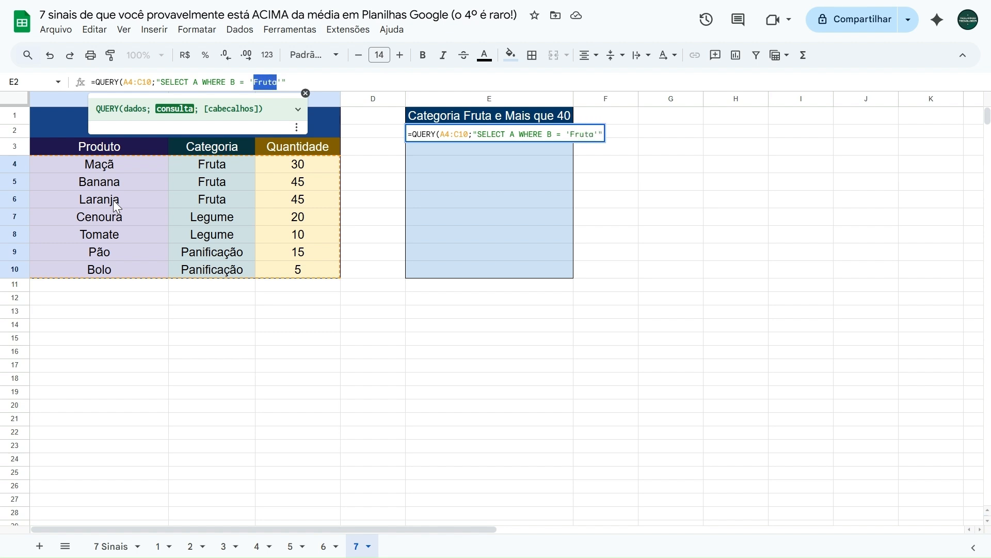
Add the quantity condition and enter the formula in E2 as =QUERY(A4:C10;"SELECT A WHERE B = 'Fruta' AND C > 40")
key(Right)
key(Right)
text(AND)
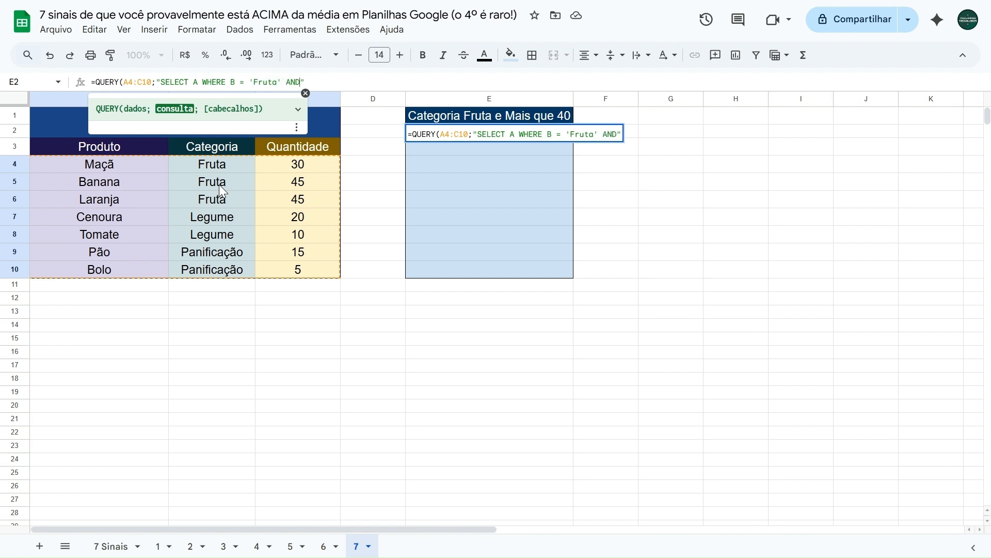
text( C > 40"))
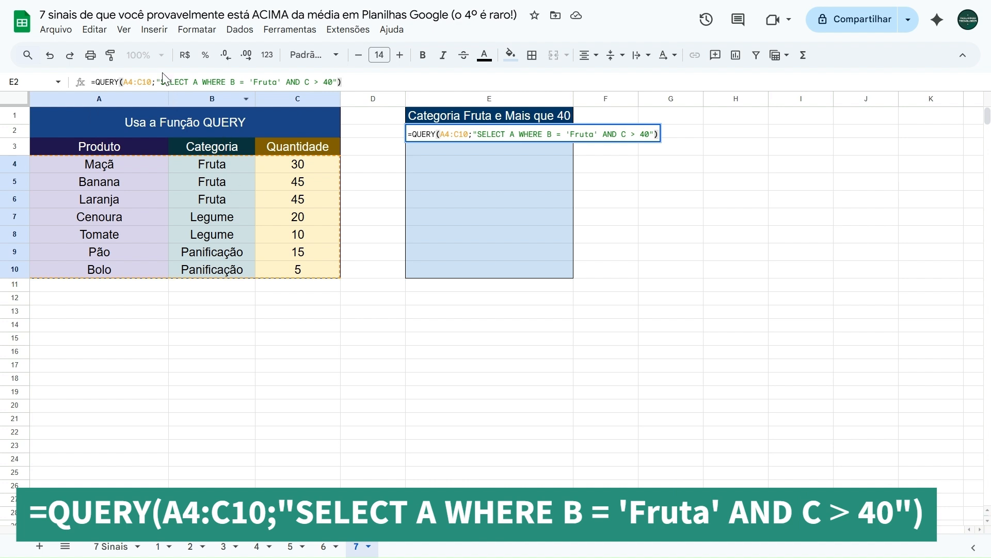
drag(123, 81, 337, 81)
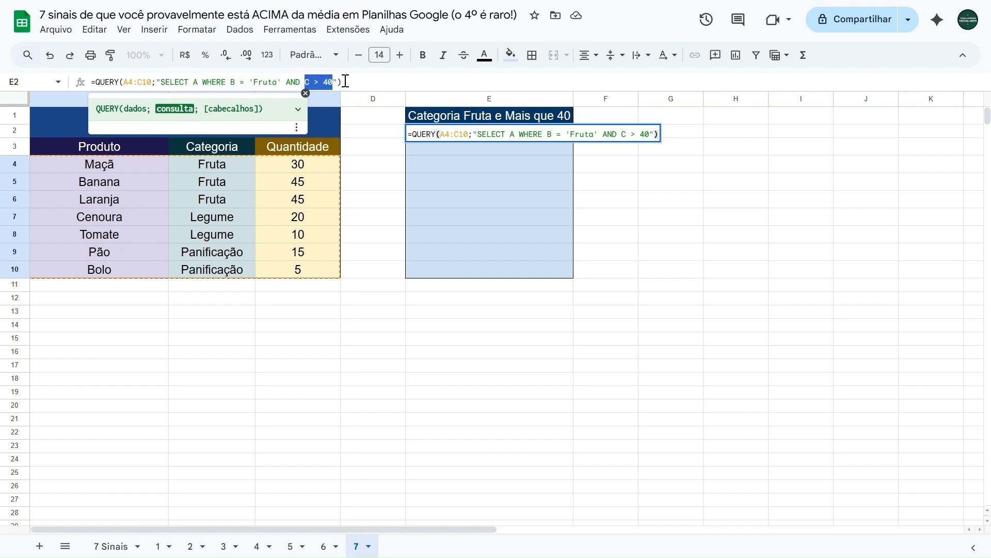
click(347, 81)
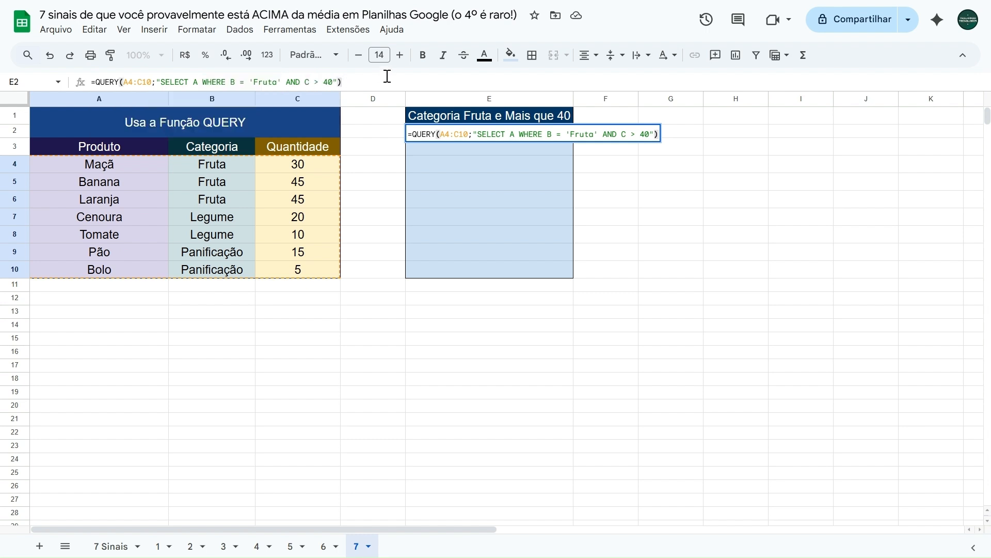
key(Return)
Set the quantity of Maçã in C4 to 45 to test the new QUERY formula
click(301, 173)
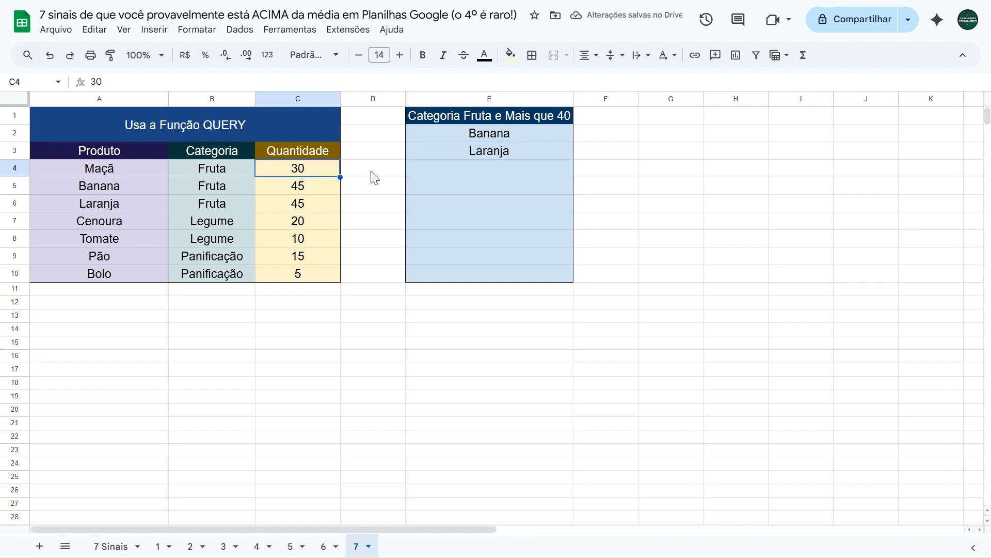
text(45)
click(372, 172)
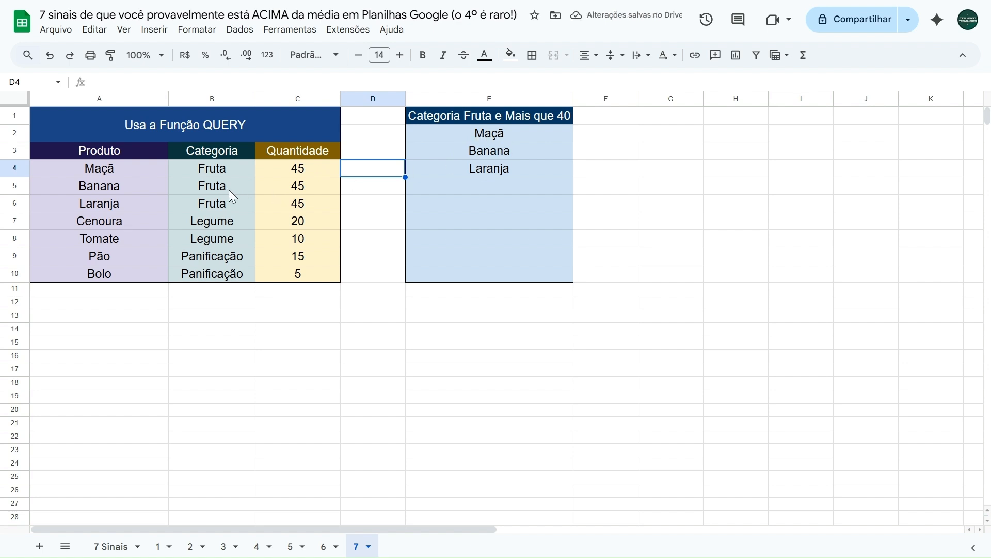
Test the category condition by clearing the category of Laranja in B6, and undo the deletion
click(235, 205)
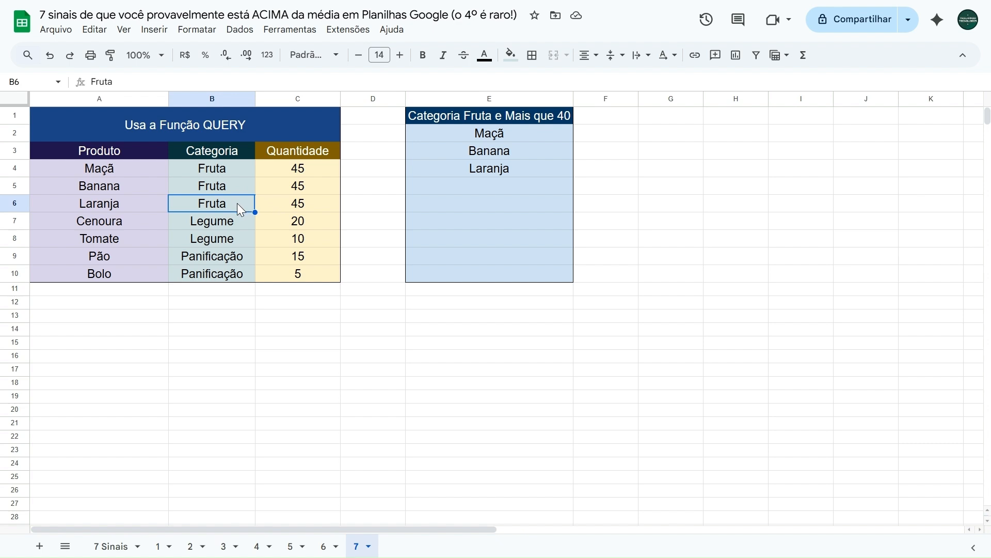
key(Delete)
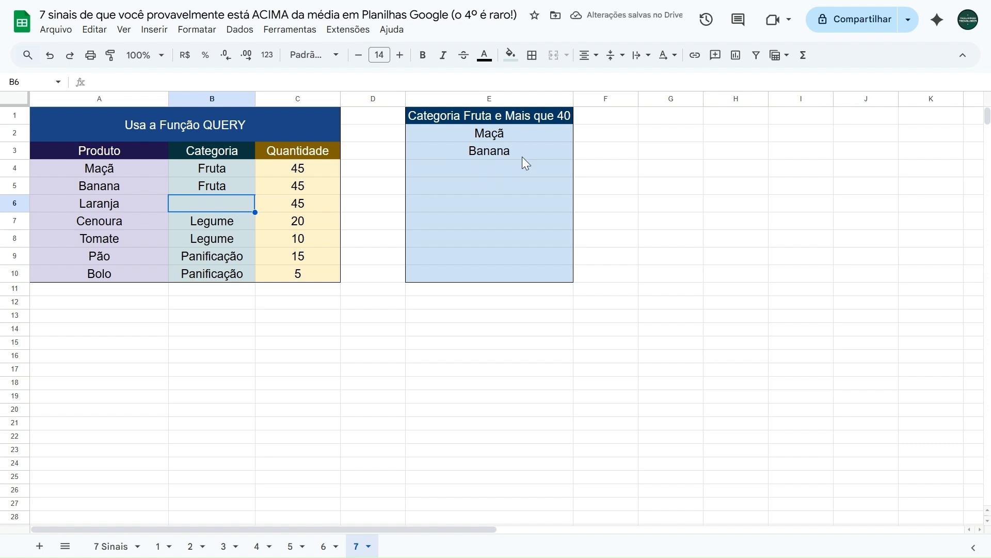
key(ctrl+z)
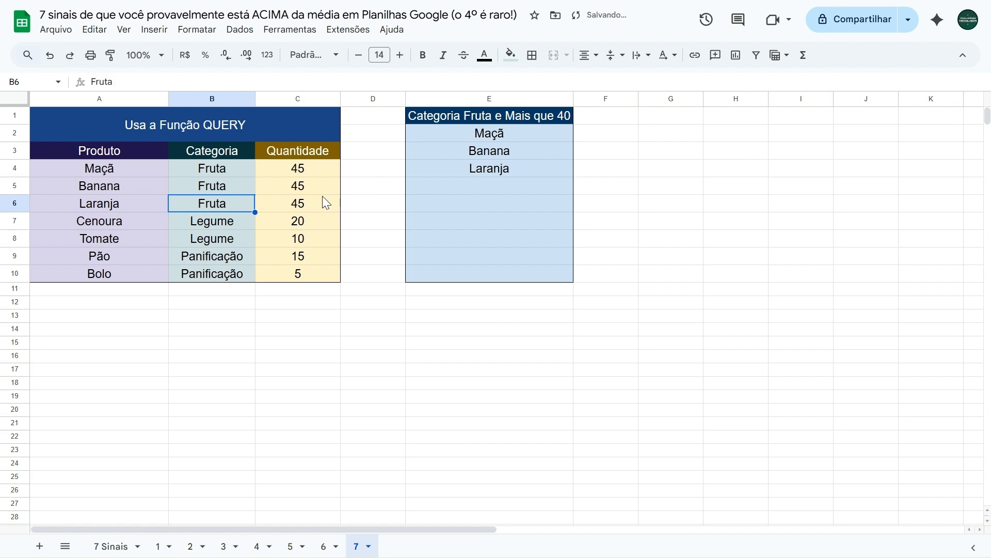
Change the Cenoura row to category Fruta in B7 and quantity 50 in C7
click(231, 220)
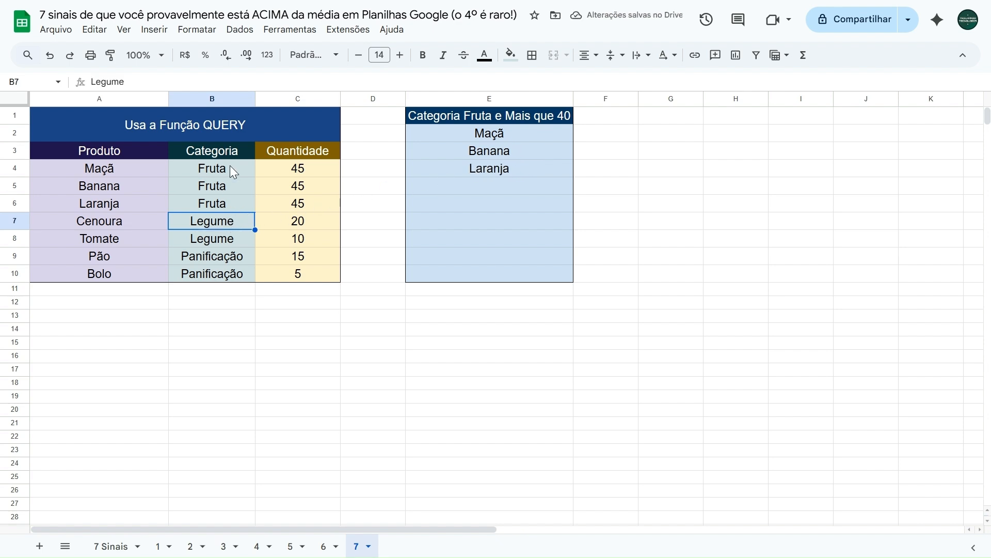
text(fRUTA)
key(BackSpace)
key(BackSpace)
key(BackSpace)
key(BackSpace)
key(BackSpace)
text(F)
key(Tab)
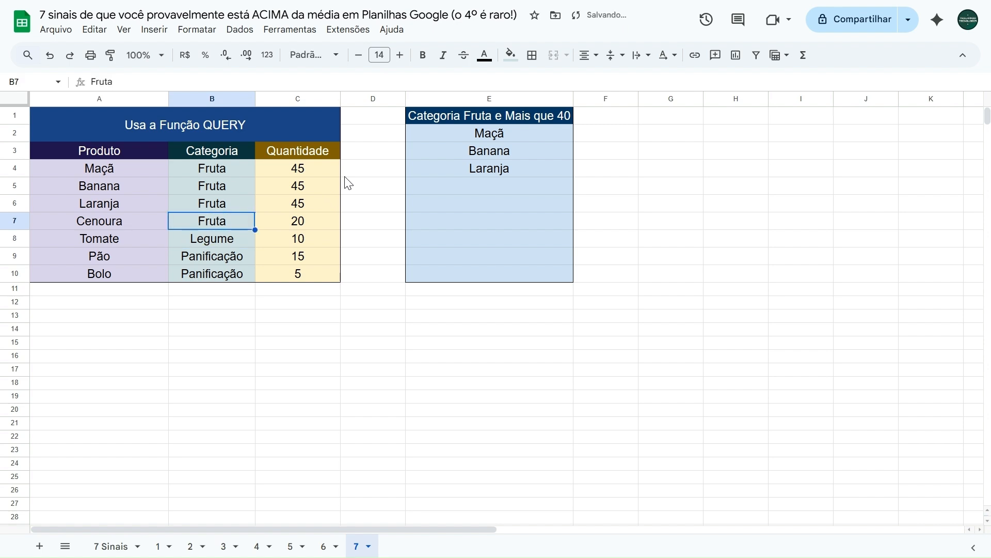
text(50)
key(Tab)
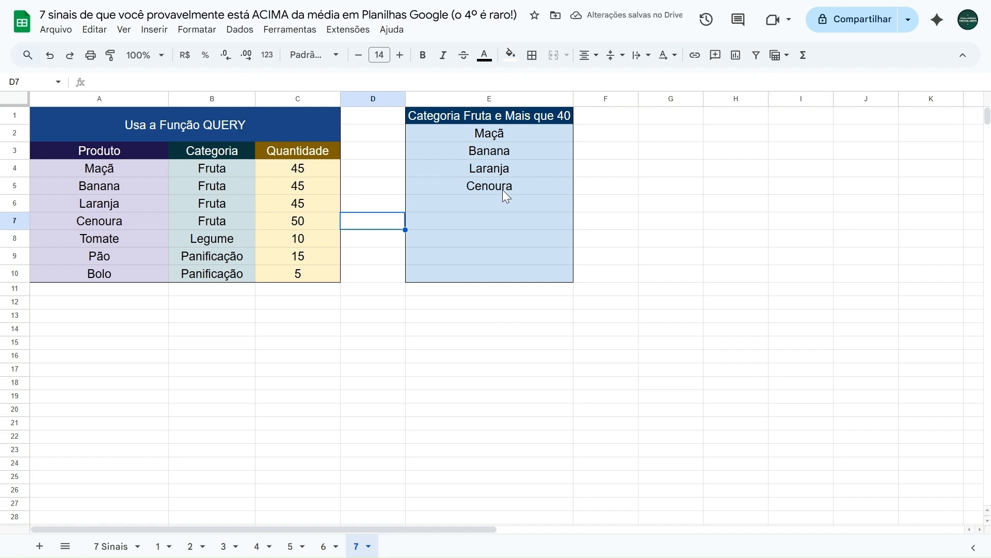
Return to the 7 Sinais sheet and review the listed signs one by one, starting from B1
click(115, 547)
click(224, 253)
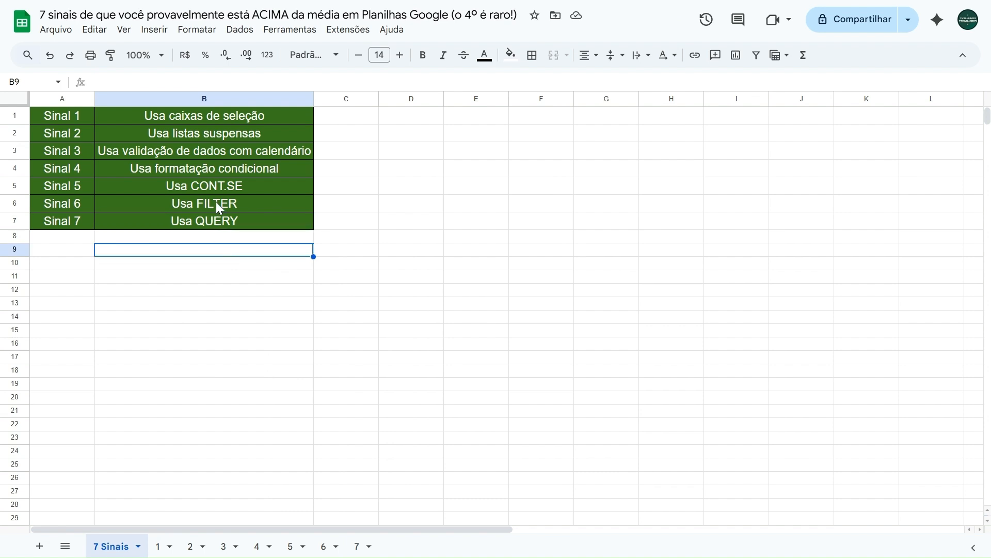
click(245, 119)
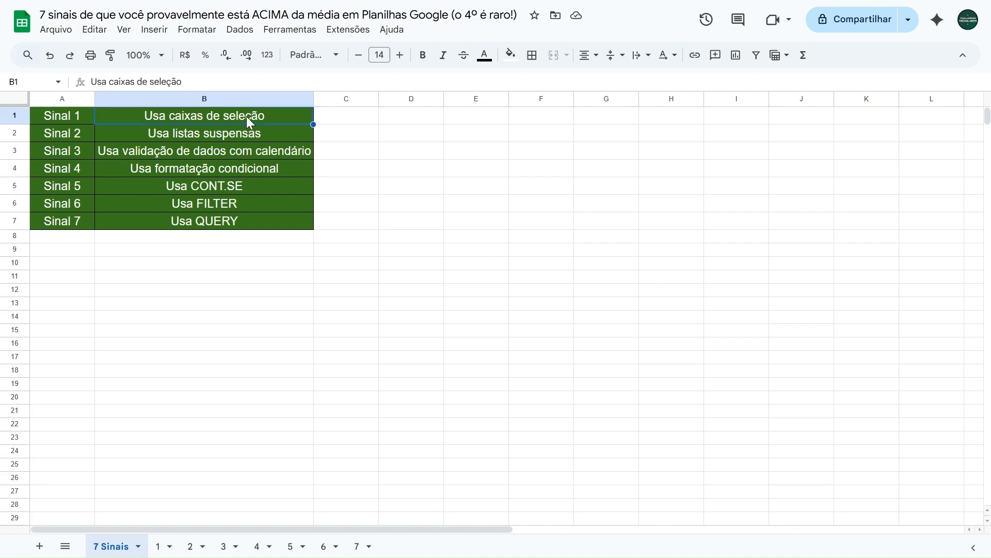
key(Down)
key(Down)
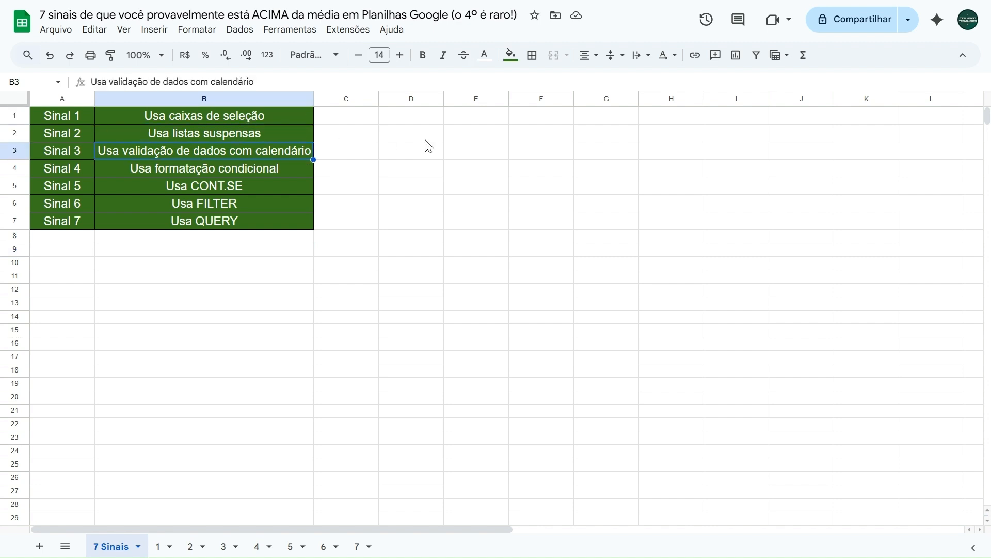
key(Down)
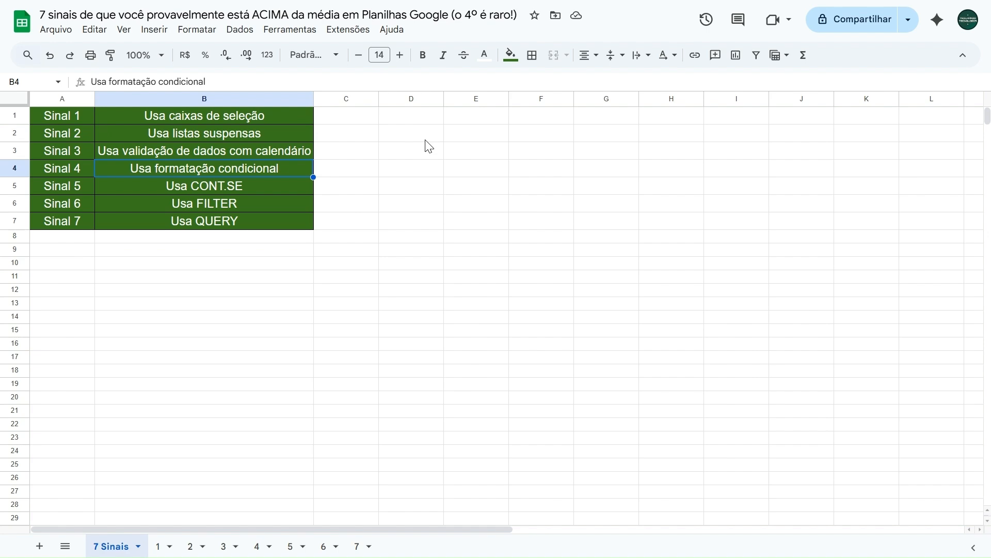
key(Down)
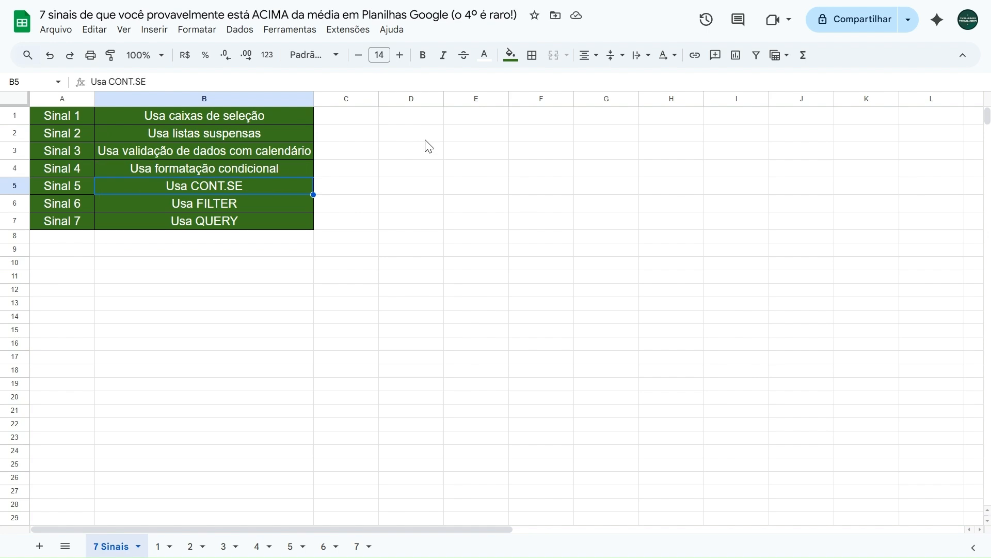